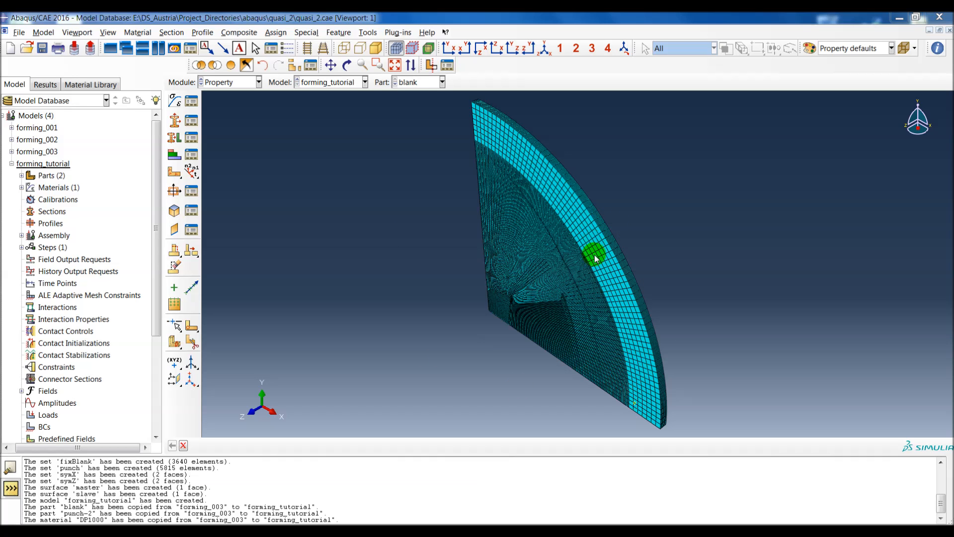
# Step: Inspect the blank's mesh and review its assigned element type in the Mesh module, leaving the settings as they are
pyautogui.keyDown('ctrl'); pyautogui.keyDown('alt'); pyautogui.moveTo(567, 285); pyautogui.dragTo(599, 228); pyautogui.keyUp('alt'); pyautogui.keyUp('ctrl')
pyautogui.keyDown('ctrl'); pyautogui.keyDown('alt'); pyautogui.moveTo(542, 309); pyautogui.dragTo(566, 199); pyautogui.keyUp('alt'); pyautogui.keyUp('ctrl')
pyautogui.scroll(-8, 476, 301)
pyautogui.keyDown('ctrl'); pyautogui.keyDown('alt'); pyautogui.moveTo(479, 302); pyautogui.dragTo(518, 291, button='middle'); pyautogui.keyUp('alt'); pyautogui.keyUp('ctrl')
pyautogui.keyDown('ctrl'); pyautogui.keyDown('alt'); pyautogui.moveTo(518, 291); pyautogui.dragTo(639, 328); pyautogui.keyUp('alt'); pyautogui.keyUp('ctrl')
pyautogui.click(241, 82)
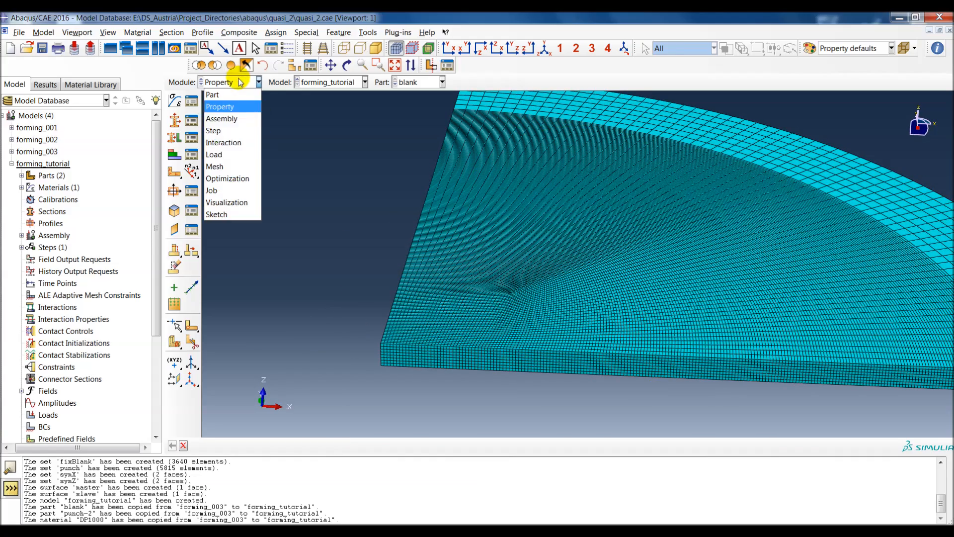
pyautogui.click(232, 166)
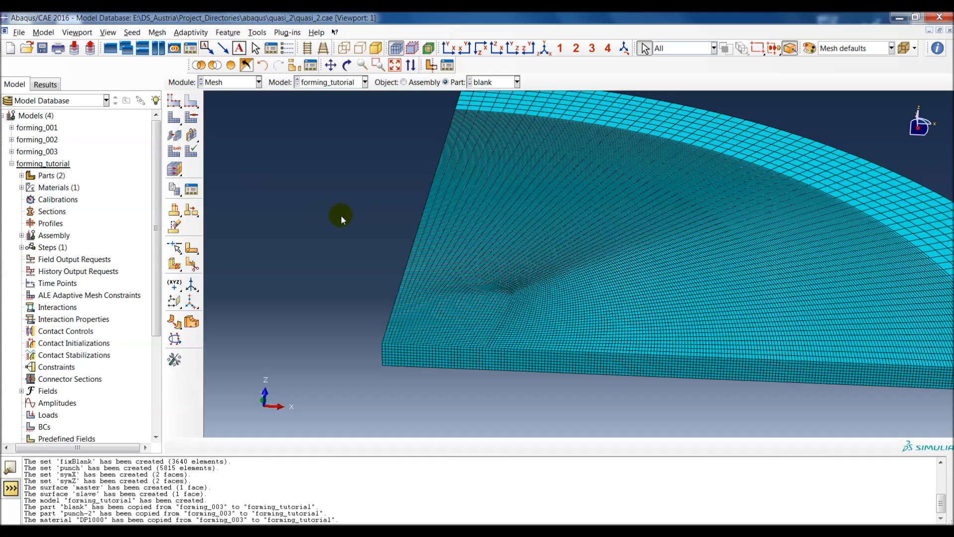
pyautogui.click(174, 151)
pyautogui.middleClick(338, 258)
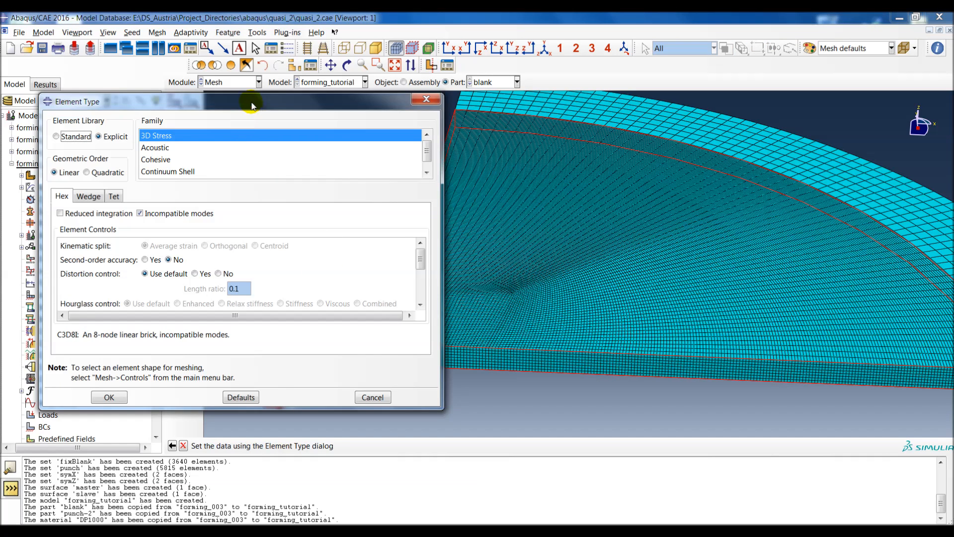
pyautogui.moveTo(248, 102); pyautogui.dragTo(219, 80)
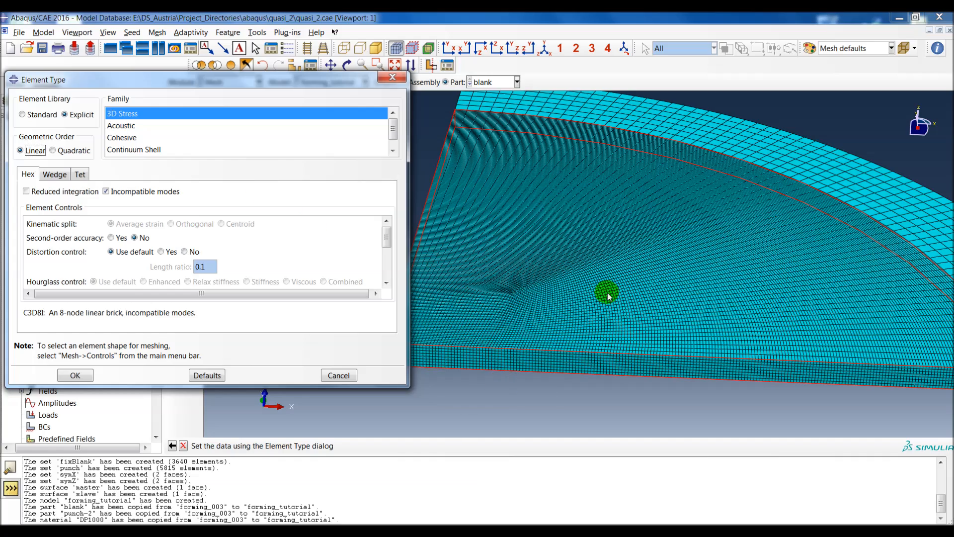
pyautogui.scroll(4, 486, 341)
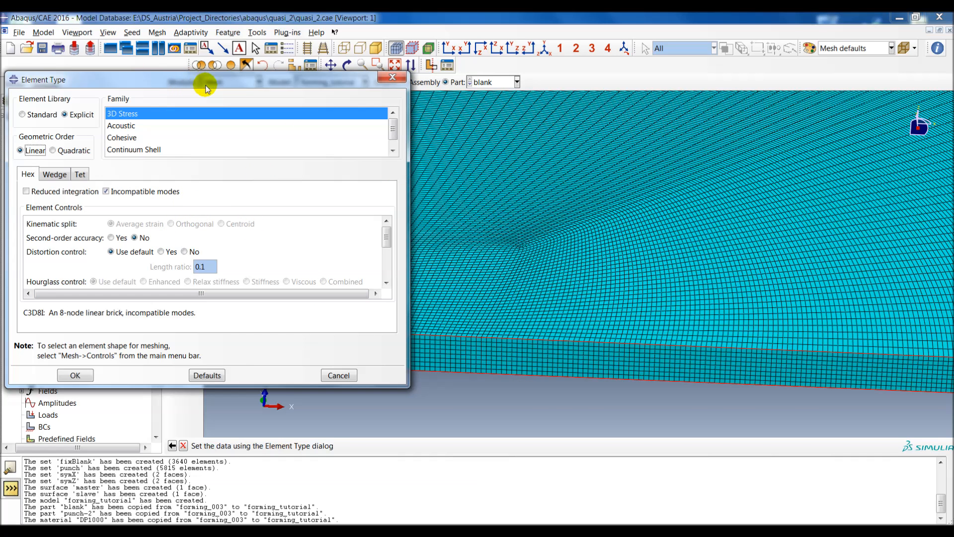
pyautogui.click(339, 375)
# Step: Display the punch-2 part in the Mesh module and inspect its mesh from the open side
pyautogui.scroll(-4, 487, 207)
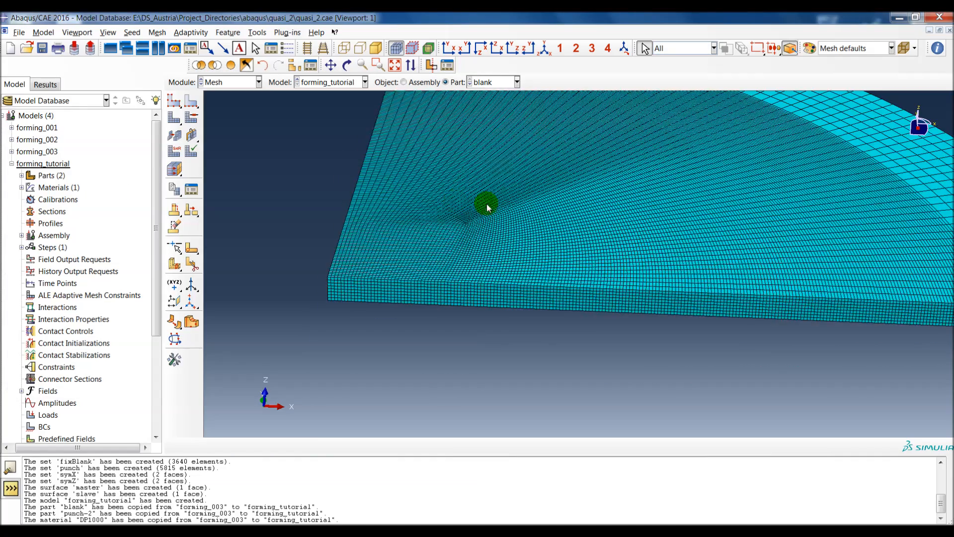
pyautogui.keyDown('ctrl'); pyautogui.keyDown('alt'); pyautogui.moveTo(486, 218); pyautogui.dragTo(464, 265, button='middle'); pyautogui.keyUp('alt'); pyautogui.keyUp('ctrl')
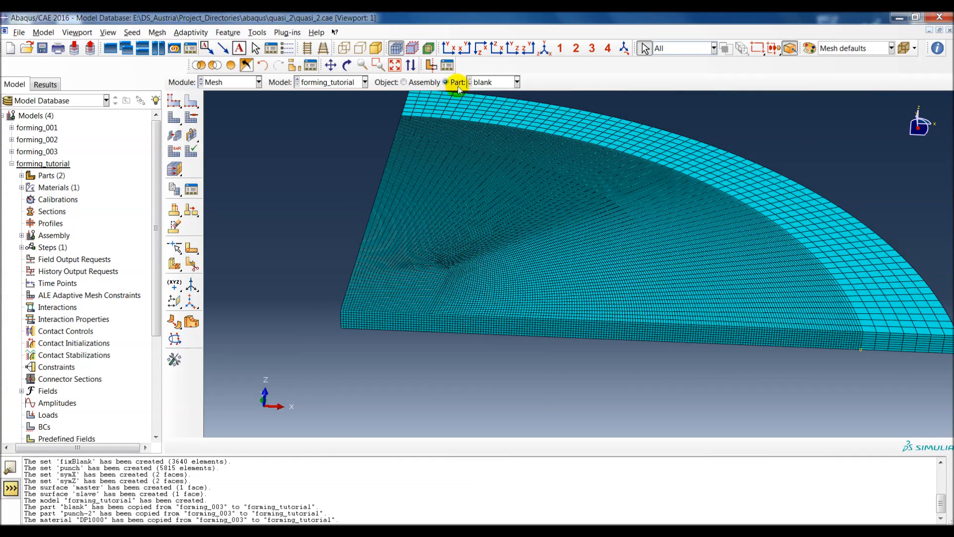
pyautogui.click(487, 82)
pyautogui.click(492, 103)
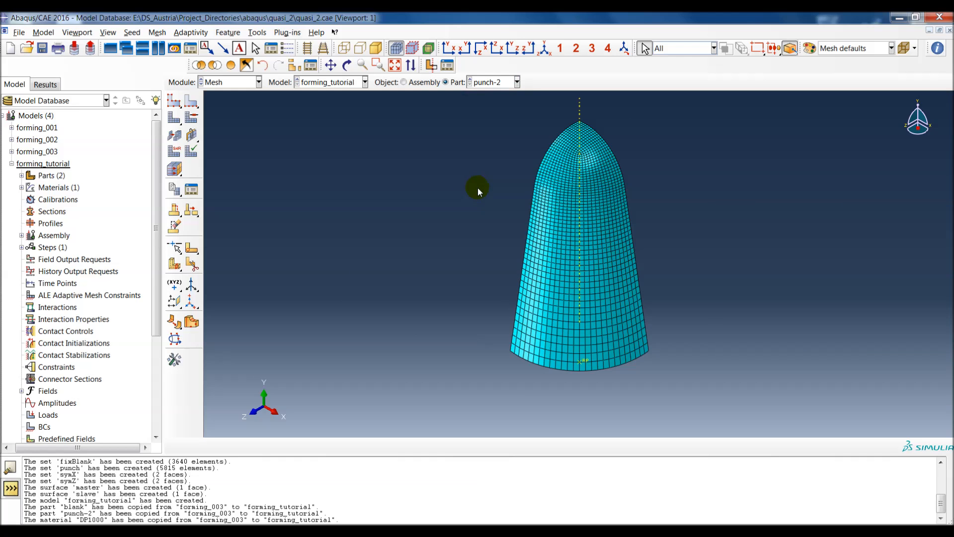
pyautogui.keyDown('ctrl'); pyautogui.keyDown('alt'); pyautogui.moveTo(528, 249); pyautogui.dragTo(618, 311); pyautogui.keyUp('alt'); pyautogui.keyUp('ctrl')
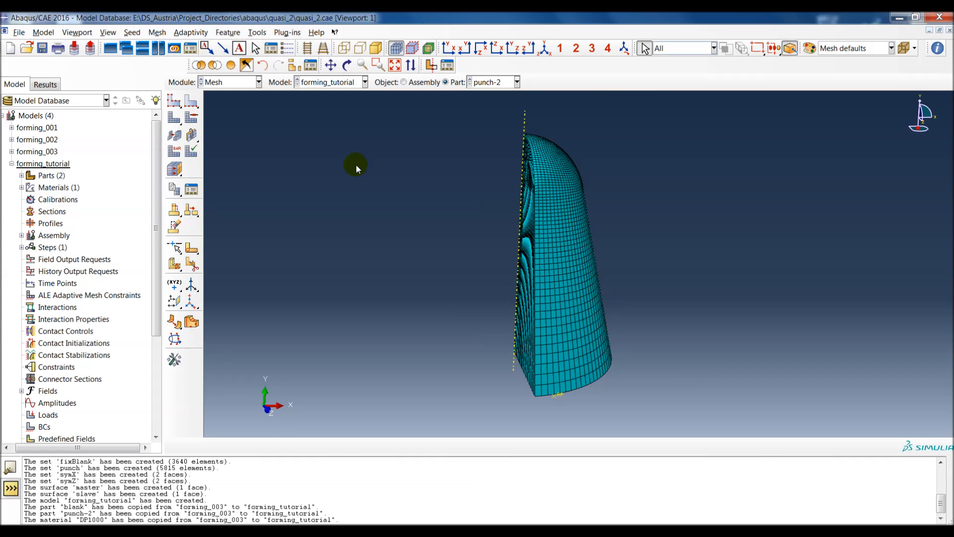
pyautogui.click(221, 82)
pyautogui.click(214, 93)
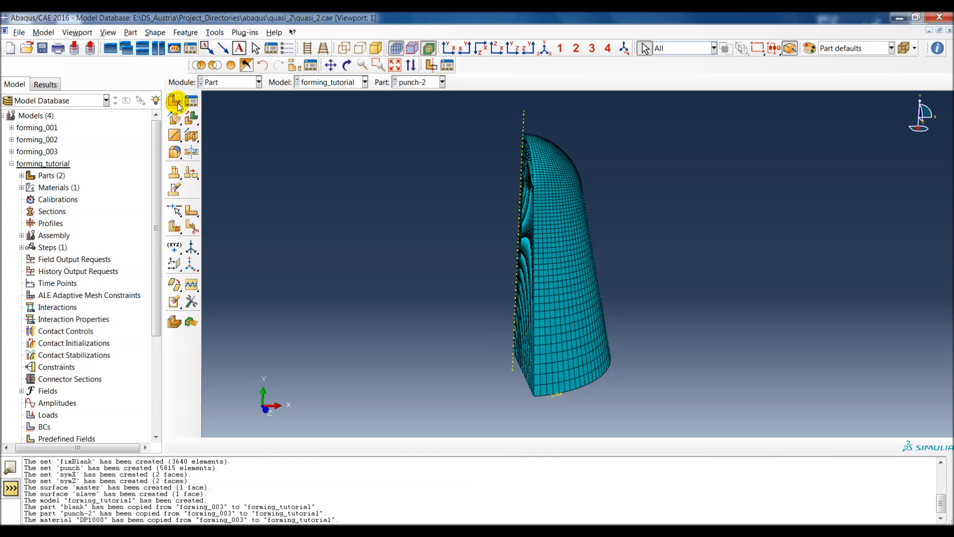
pyautogui.click(173, 102)
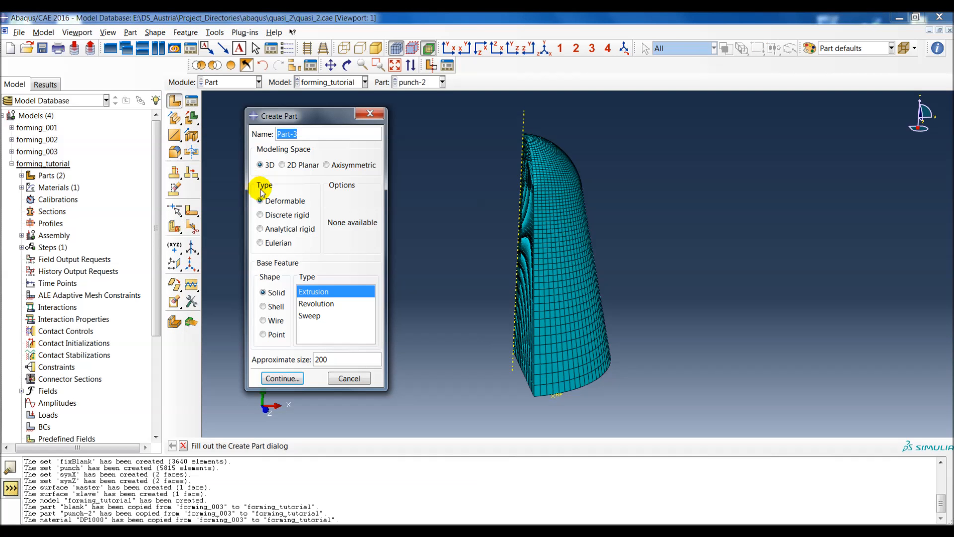
pyautogui.click(272, 215)
pyautogui.click(271, 292)
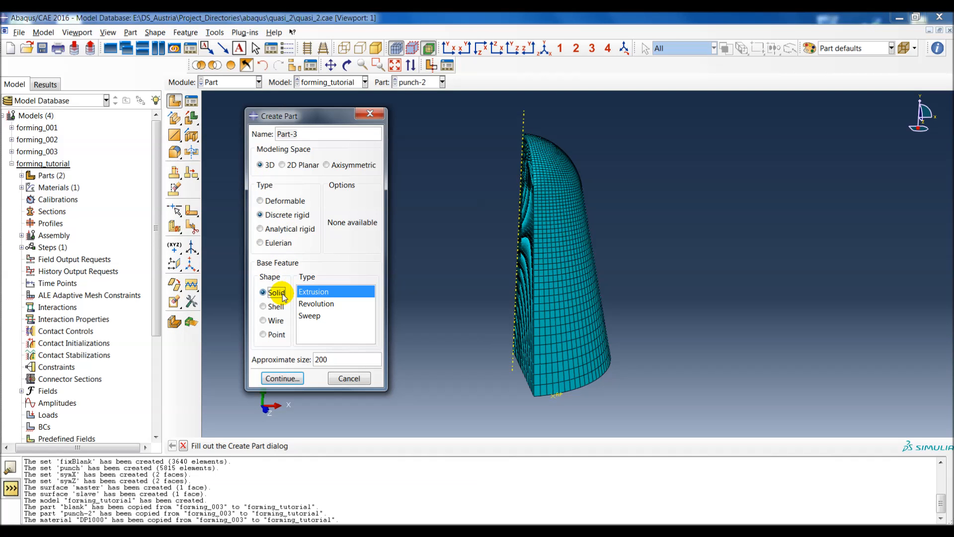
pyautogui.click(312, 304)
pyautogui.moveTo(344, 114); pyautogui.dragTo(316, 106)
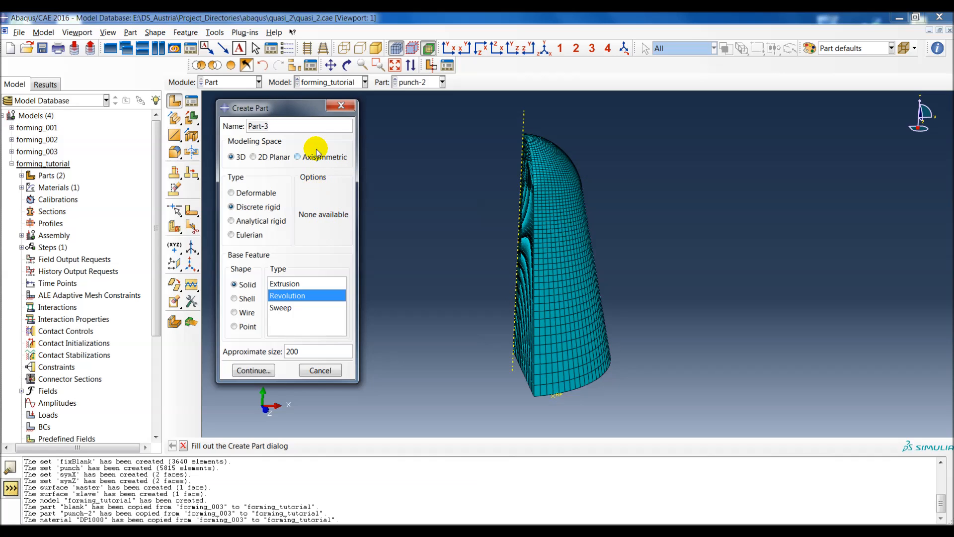
pyautogui.click(341, 106)
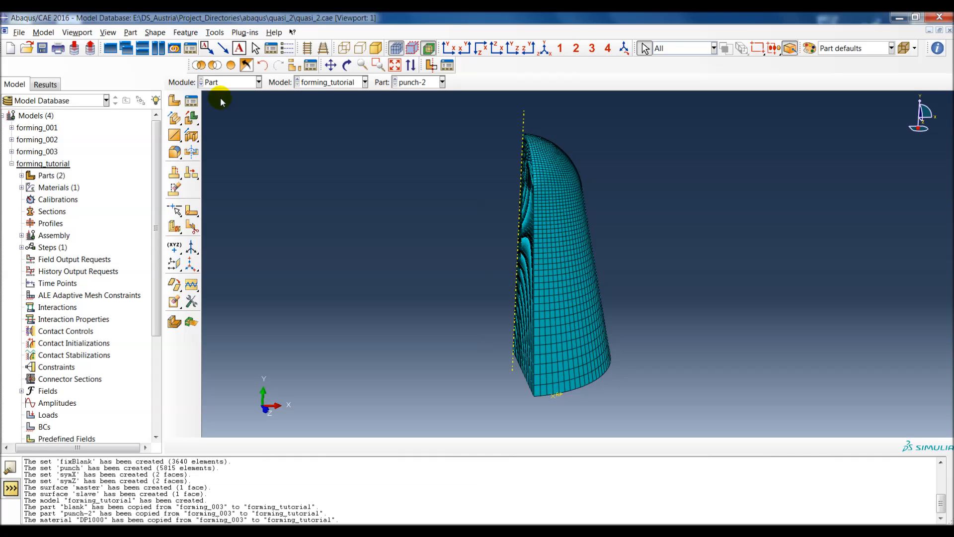
# Step: Try to convert the punch-2 body from solid to shell by selecting the whole part for cell removal
pyautogui.click(155, 33)
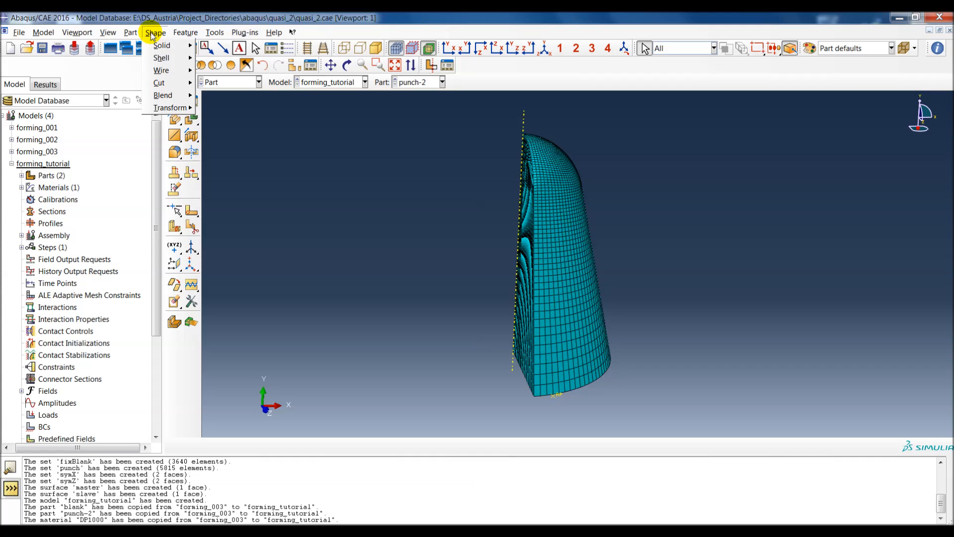
pyautogui.moveTo(158, 49)
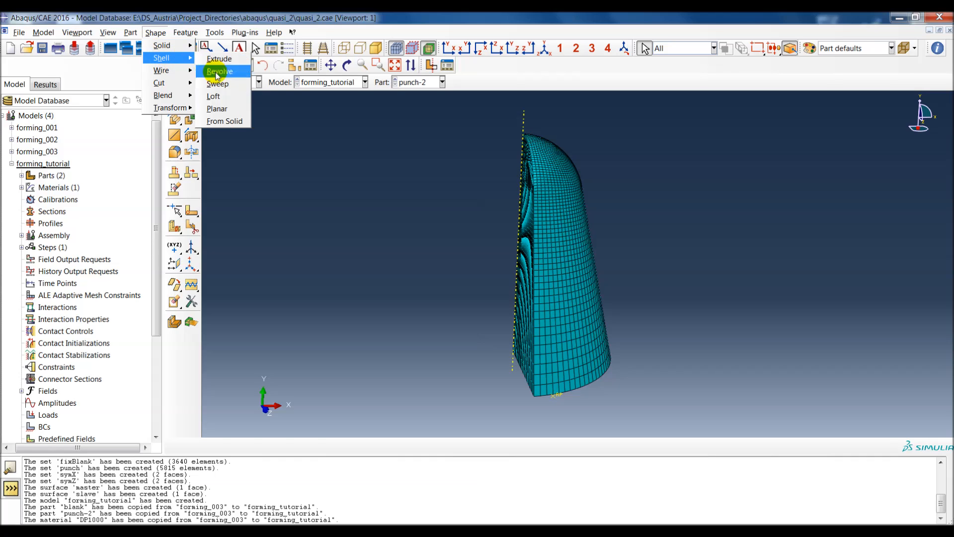
pyautogui.click(224, 121)
pyautogui.moveTo(479, 110); pyautogui.dragTo(684, 409)
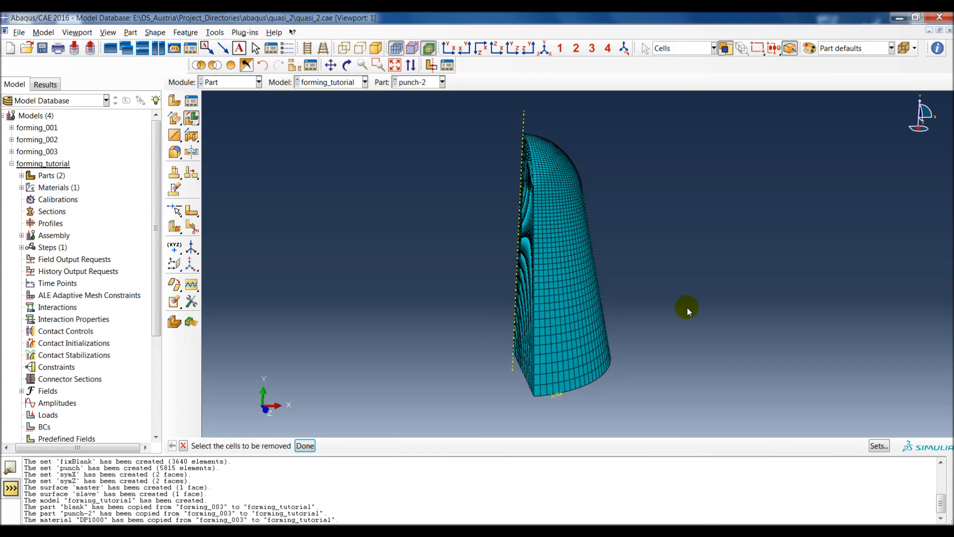
pyautogui.moveTo(476, 114); pyautogui.dragTo(661, 420)
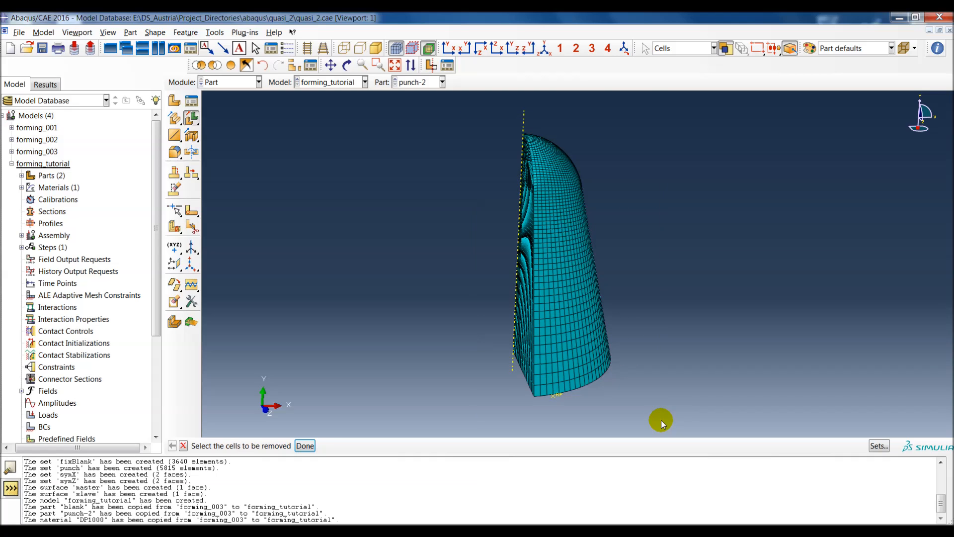
pyautogui.middleClick(382, 243)
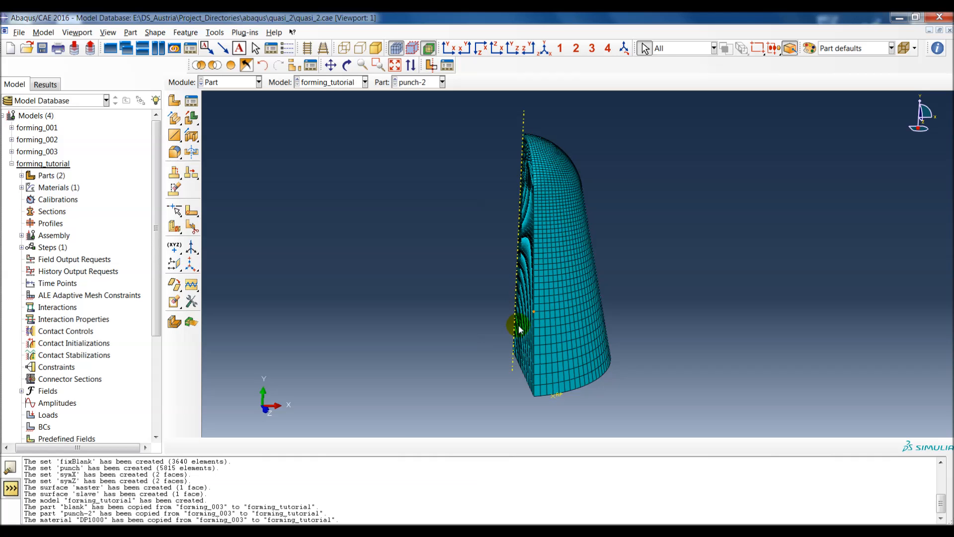
# Step: Examine the punch's meshed surfaces and its reference point from several angles, and locate the Reference Point command
pyautogui.keyDown('ctrl'); pyautogui.keyDown('alt'); pyautogui.moveTo(602, 357); pyautogui.dragTo(426, 320); pyautogui.keyUp('alt'); pyautogui.keyUp('ctrl')
pyautogui.scroll(-2, 433, 322)
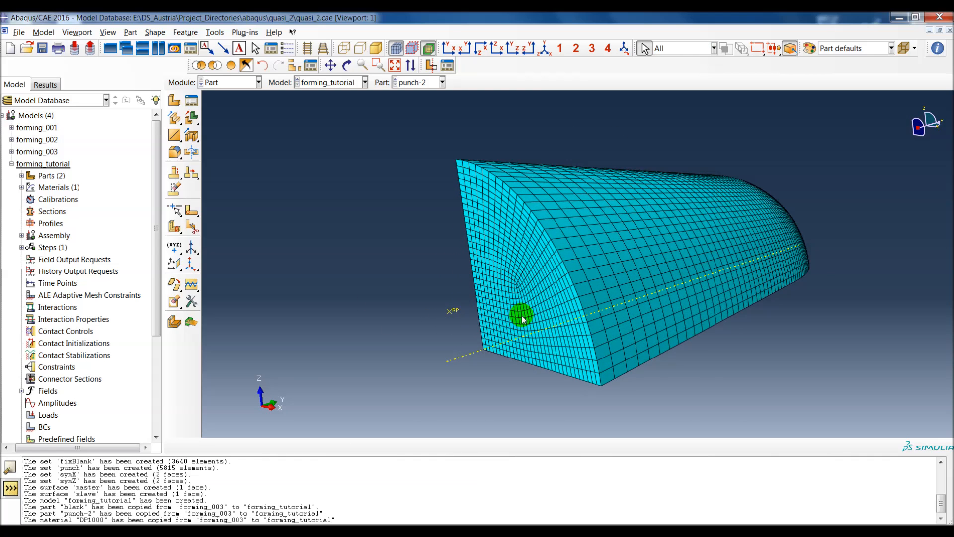
pyautogui.keyDown('ctrl'); pyautogui.keyDown('alt'); pyautogui.moveTo(522, 316); pyautogui.dragTo(584, 306, button='middle'); pyautogui.keyUp('alt'); pyautogui.keyUp('ctrl')
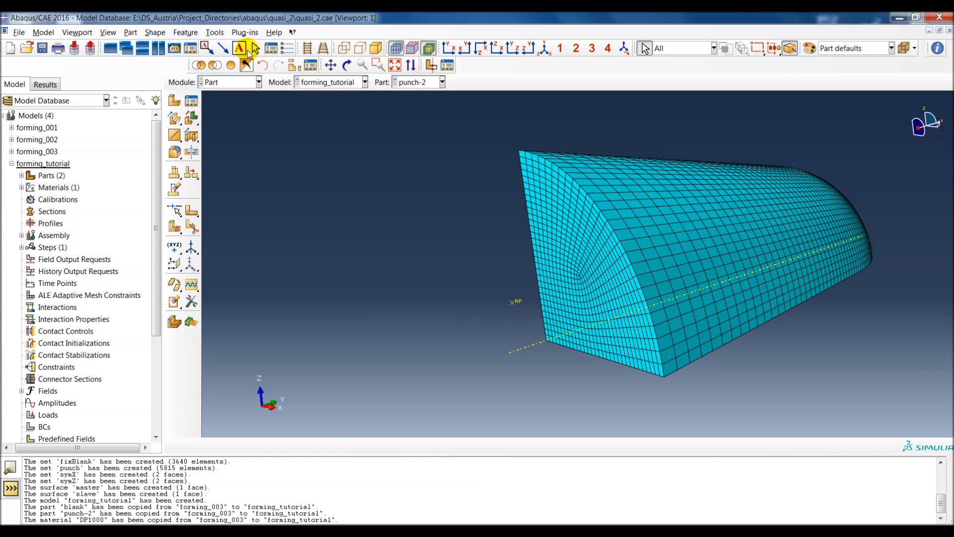
pyautogui.click(215, 32)
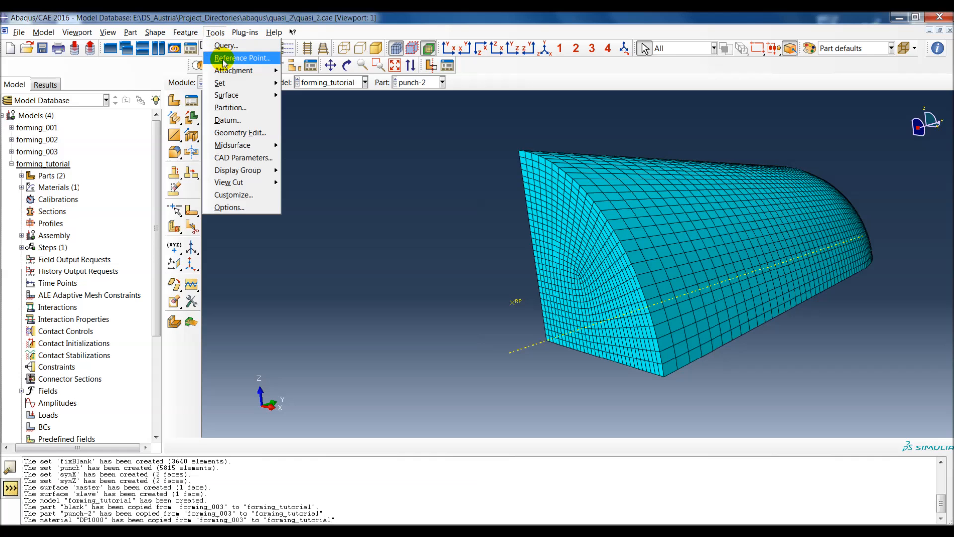
pyautogui.moveTo(228, 68)
pyautogui.click(459, 256)
pyautogui.keyDown('ctrl'); pyautogui.keyDown('alt'); pyautogui.moveTo(623, 269); pyautogui.dragTo(650, 265, button='middle'); pyautogui.keyUp('alt'); pyautogui.keyUp('ctrl')
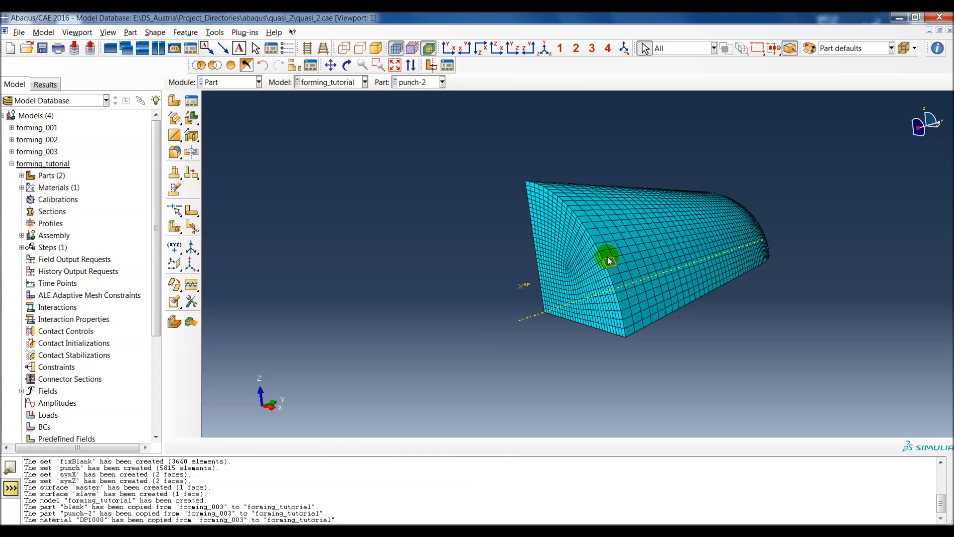
pyautogui.keyDown('ctrl'); pyautogui.keyDown('alt'); pyautogui.moveTo(590, 196); pyautogui.dragTo(638, 150); pyautogui.keyUp('alt'); pyautogui.keyUp('ctrl')
pyautogui.keyDown('ctrl'); pyautogui.keyDown('alt'); pyautogui.moveTo(637, 149); pyautogui.dragTo(589, 239, button='middle'); pyautogui.keyUp('alt'); pyautogui.keyUp('ctrl')
pyautogui.scroll(1, 576, 227)
pyautogui.keyDown('ctrl'); pyautogui.keyDown('alt'); pyautogui.moveTo(590, 239); pyautogui.dragTo(611, 292); pyautogui.keyUp('alt'); pyautogui.keyUp('ctrl')
pyautogui.keyDown('ctrl'); pyautogui.keyDown('alt'); pyautogui.moveTo(590, 264); pyautogui.dragTo(583, 261, button='middle'); pyautogui.keyUp('alt'); pyautogui.keyUp('ctrl')
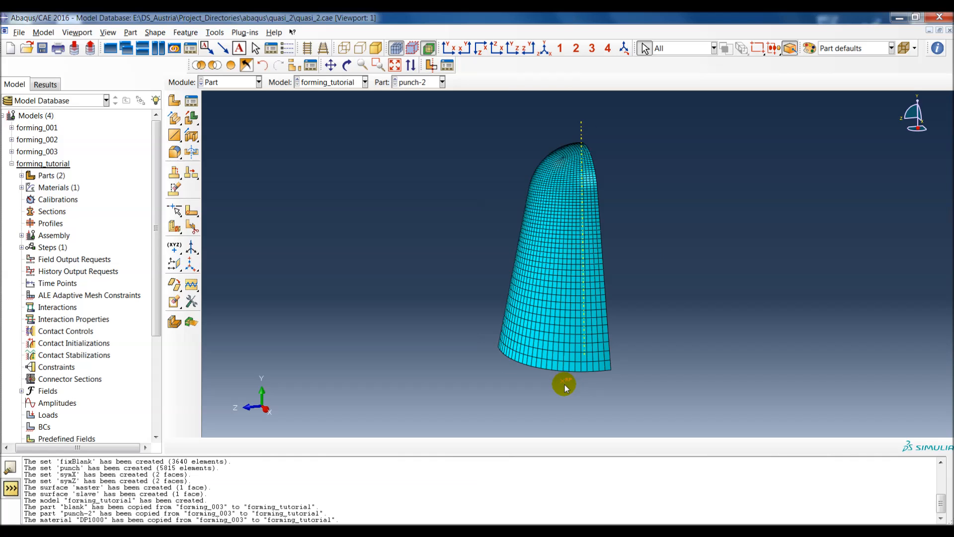
# Step: Review the point mass definition Inertia-1 under punch-2's engineering features without changing it
pyautogui.click(21, 176)
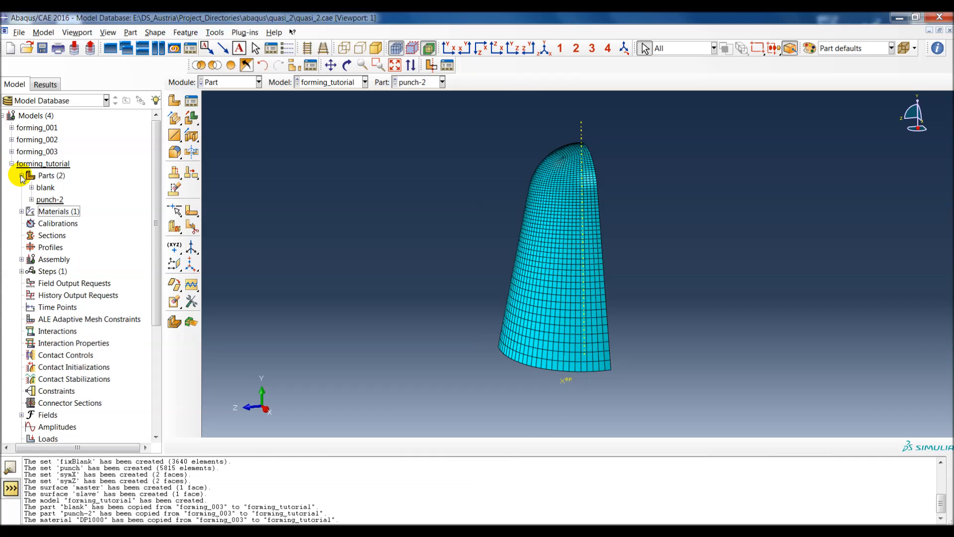
pyautogui.click(31, 199)
pyautogui.scroll(-2, 58, 273)
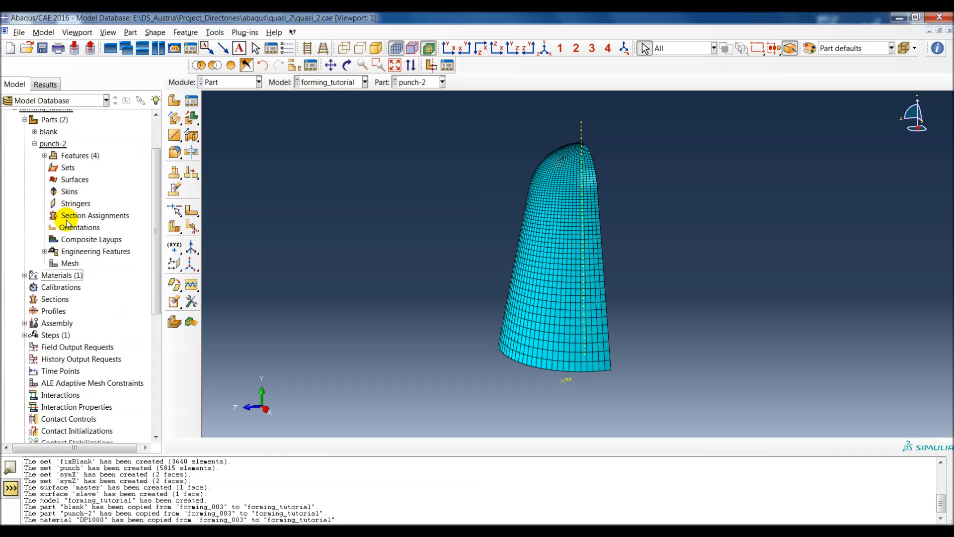
pyautogui.click(44, 252)
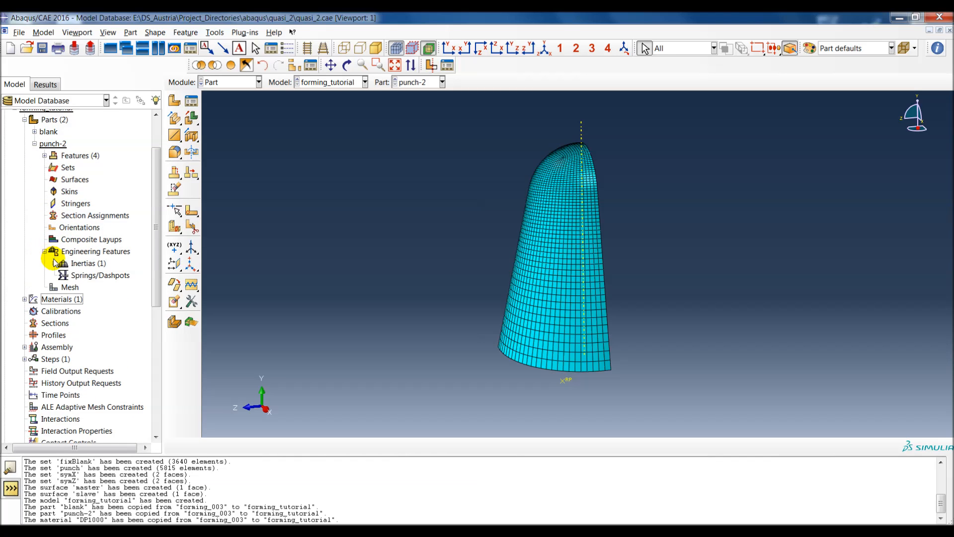
pyautogui.click(54, 263)
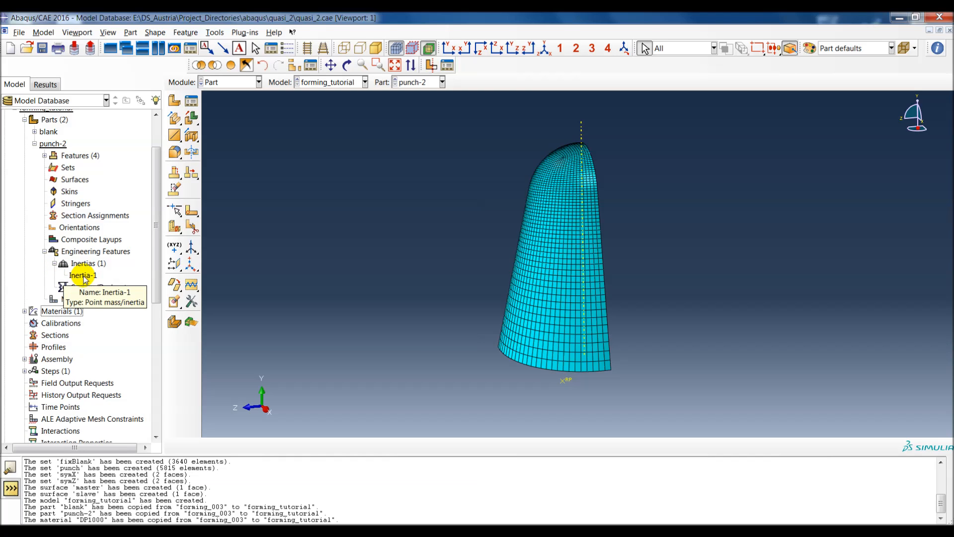
pyautogui.doubleClick(83, 276)
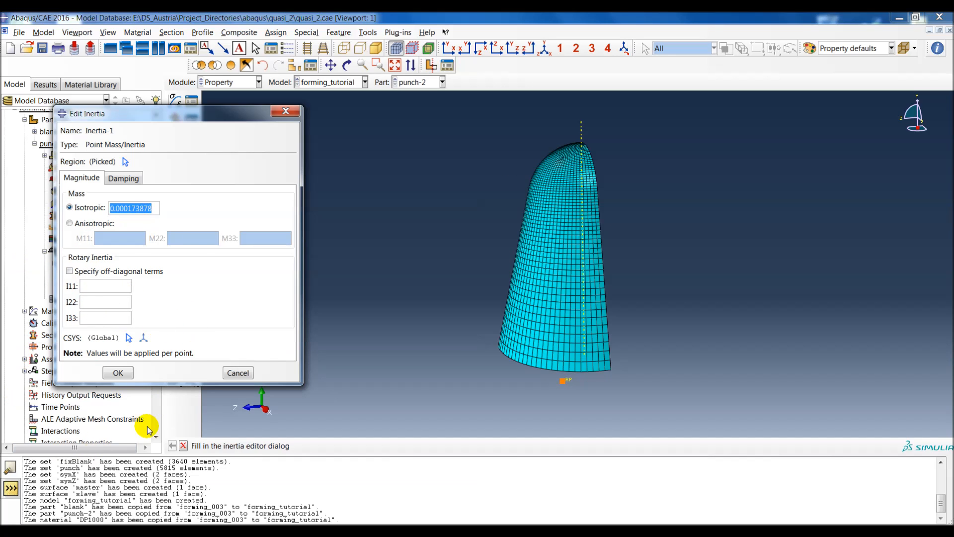
pyautogui.click(223, 378)
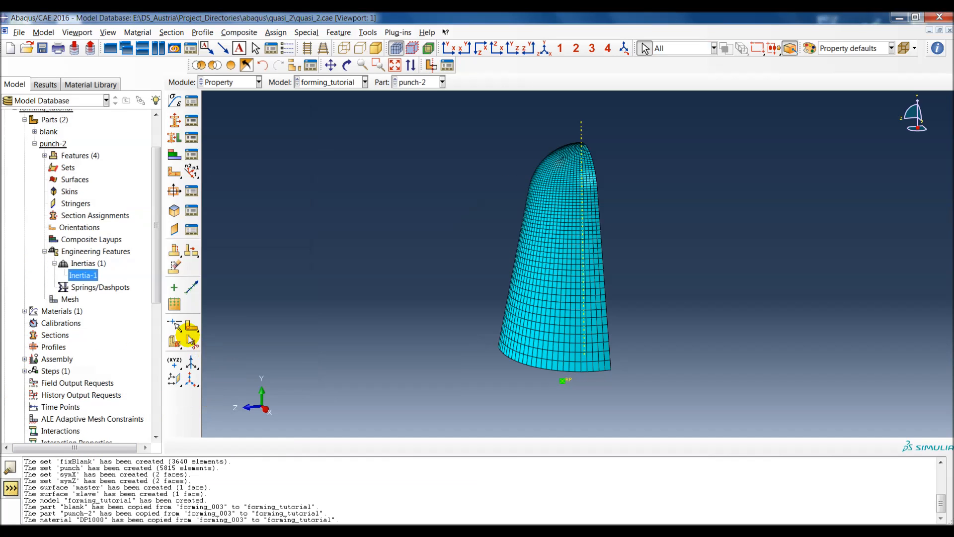
# Step: Review the density, elastic and plastic data of material DP1000, including the yield stress versus plastic strain table
pyautogui.click(34, 144)
pyautogui.click(25, 156)
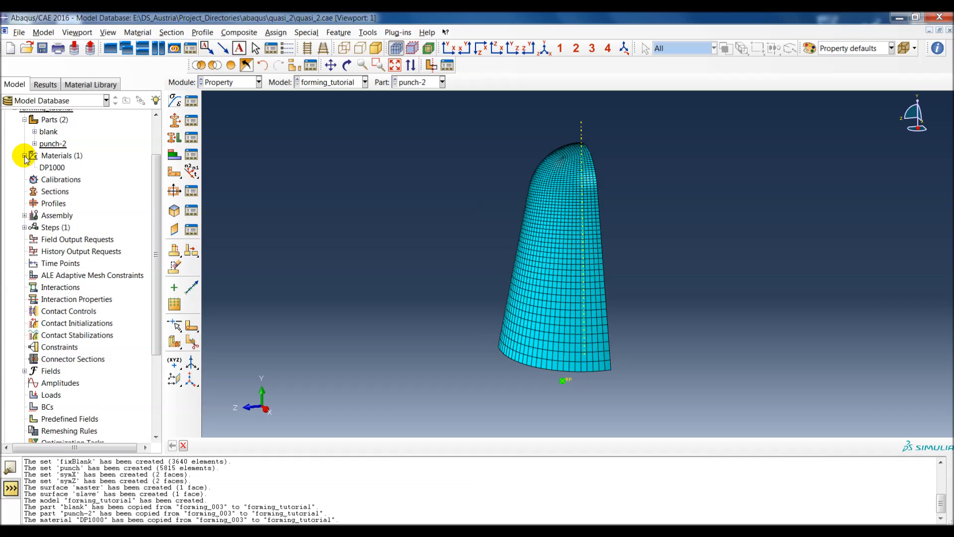
pyautogui.doubleClick(52, 168)
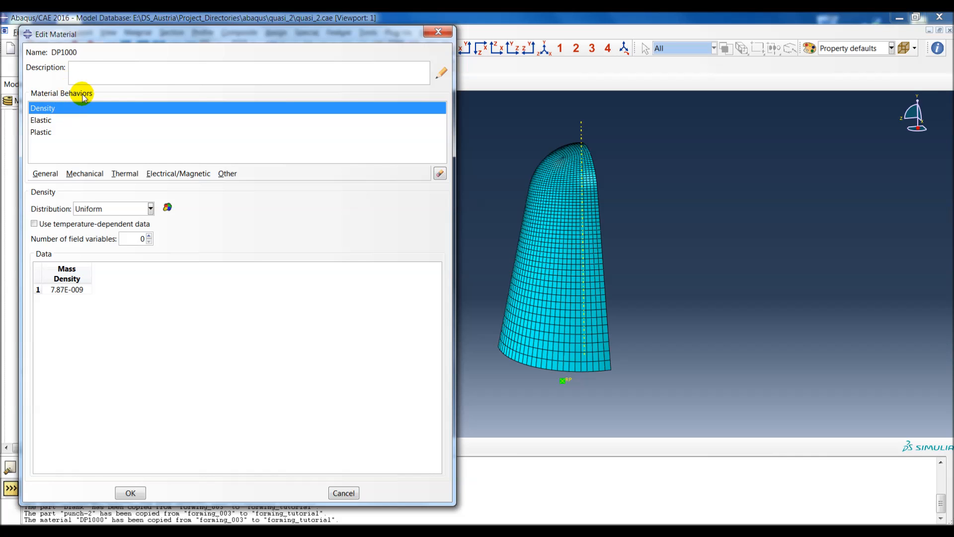
pyautogui.click(59, 121)
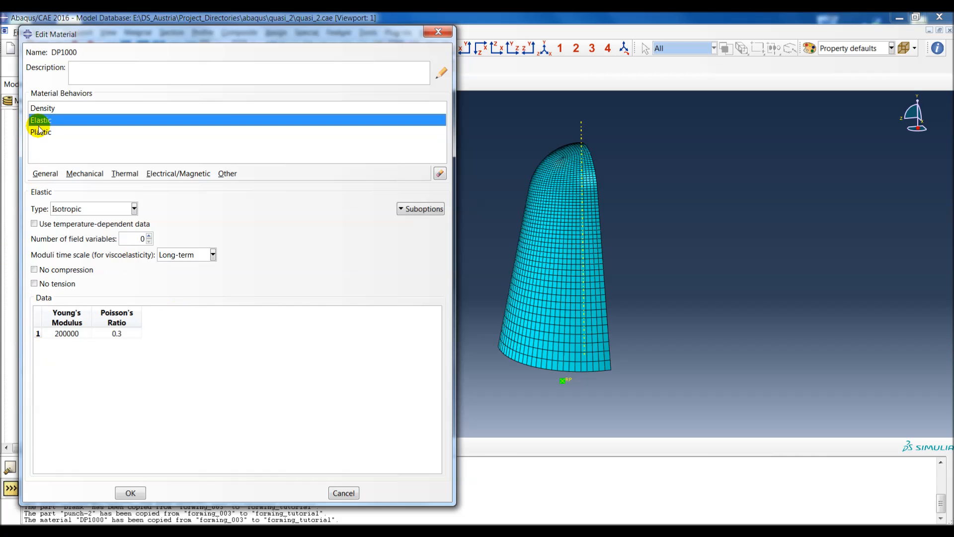
pyautogui.click(48, 133)
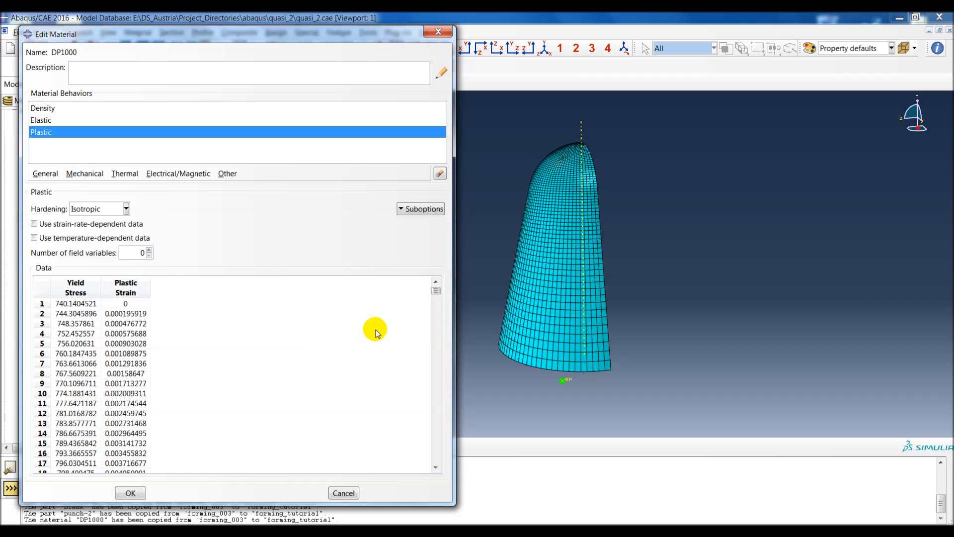
pyautogui.moveTo(436, 291); pyautogui.dragTo(437, 340)
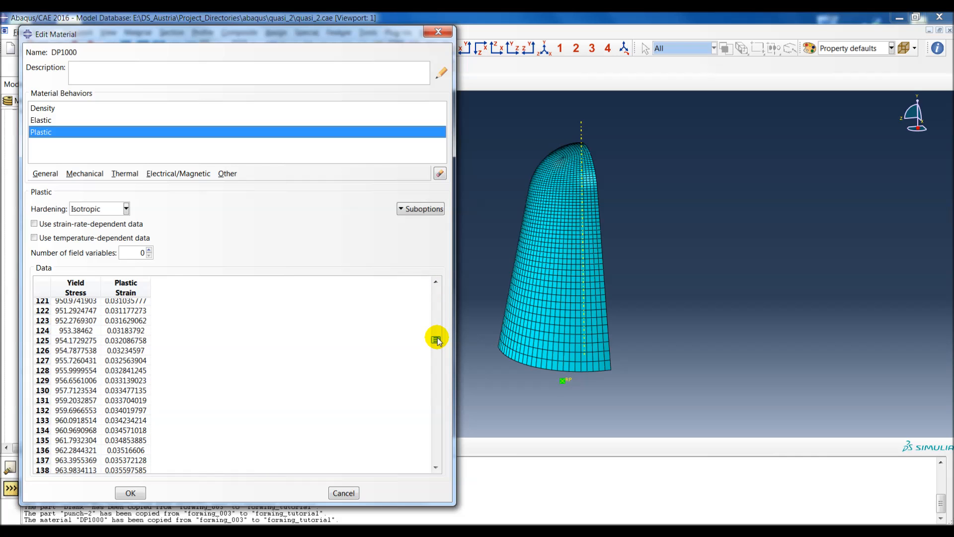
pyautogui.moveTo(437, 339); pyautogui.dragTo(436, 289)
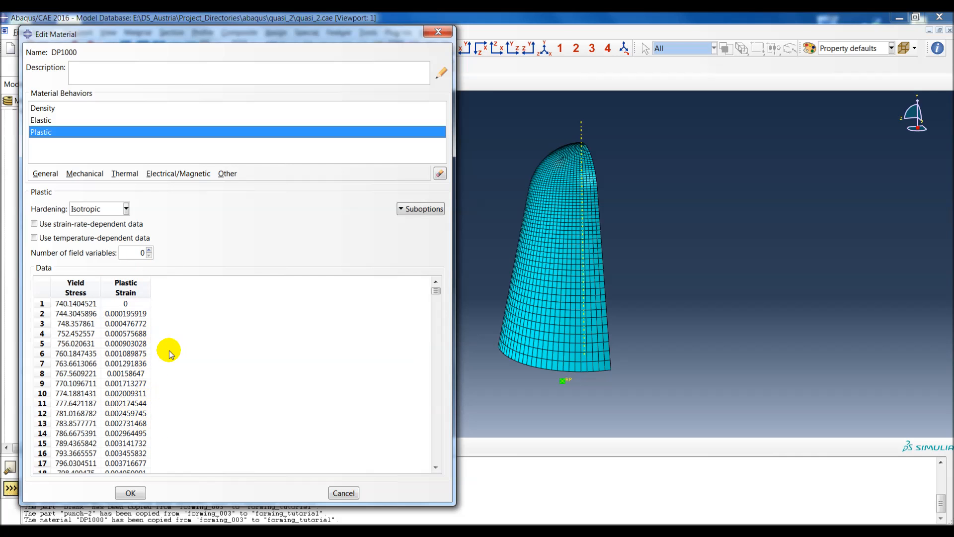
# Step: Leave the DP1000 definition unchanged and create a solid, homogeneous section that uses material DP1000
pyautogui.click(343, 493)
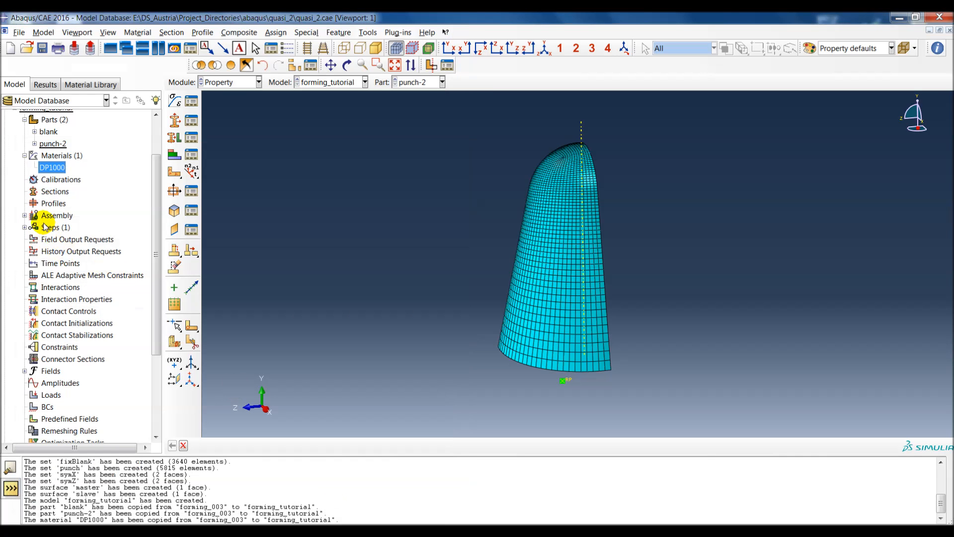
pyautogui.doubleClick(50, 193)
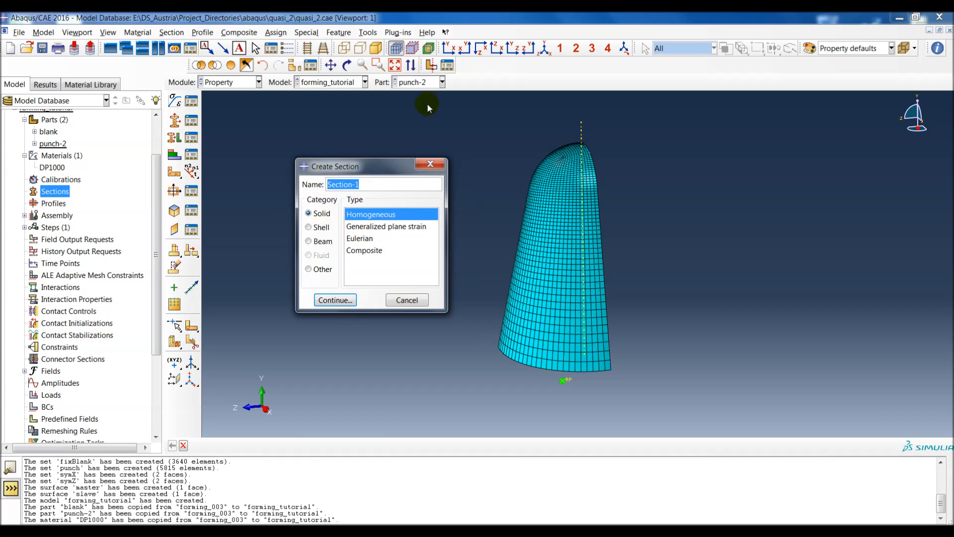
pyautogui.click(318, 301)
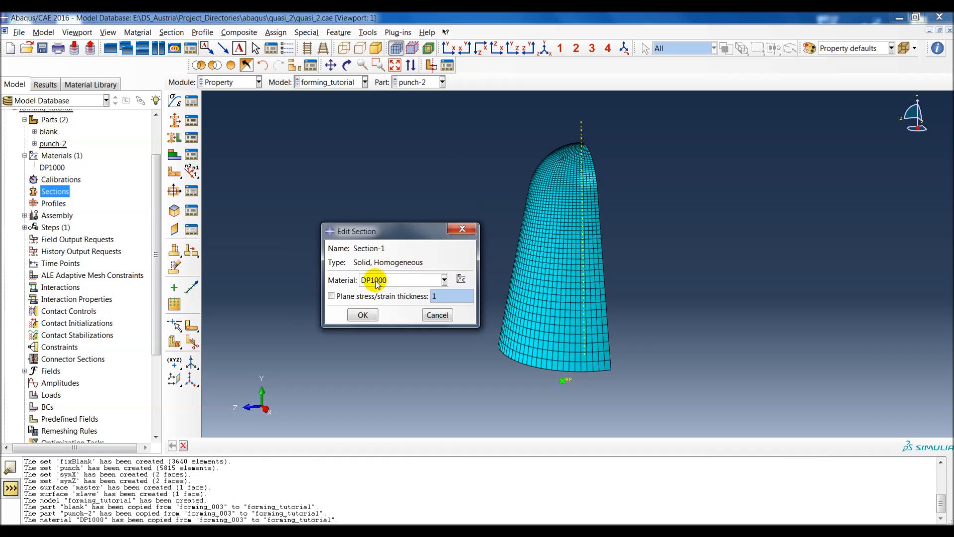
pyautogui.click(363, 316)
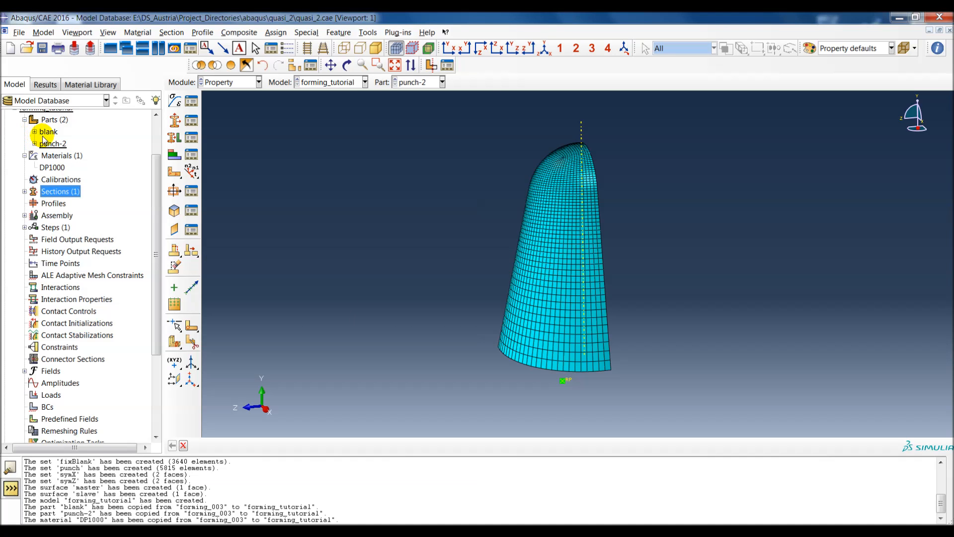
# Step: Assign the solid homogeneous section to the entire blank part
pyautogui.doubleClick(46, 132)
pyautogui.click(35, 132)
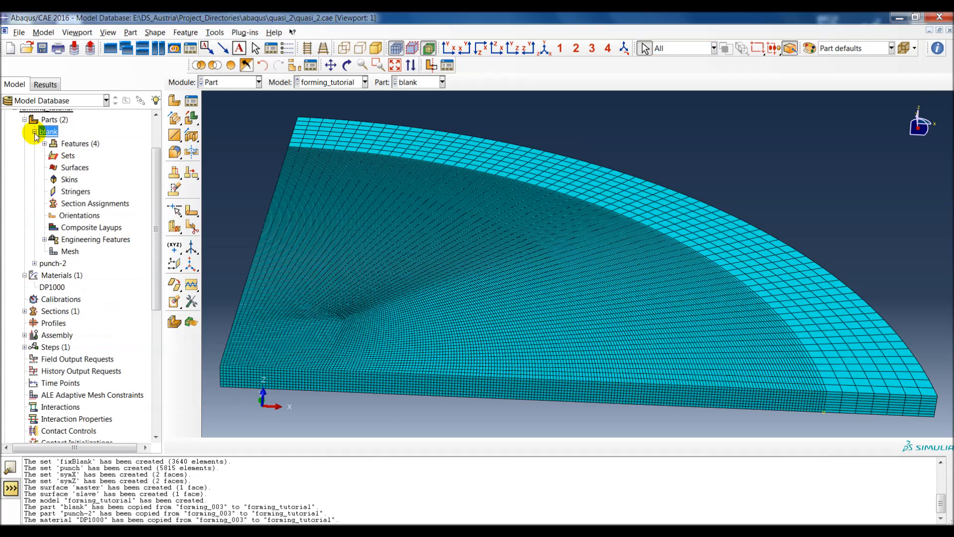
pyautogui.doubleClick(79, 204)
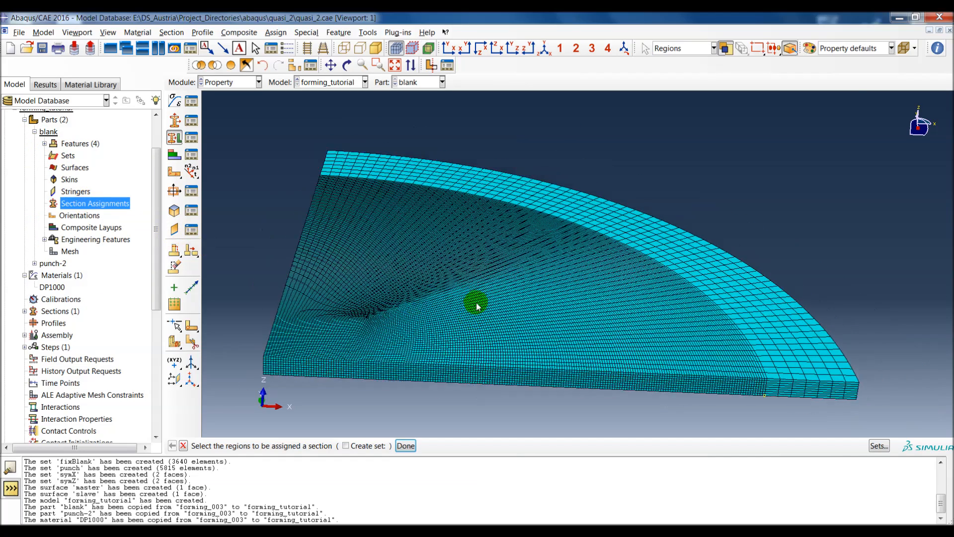
pyautogui.moveTo(308, 136); pyautogui.dragTo(853, 450)
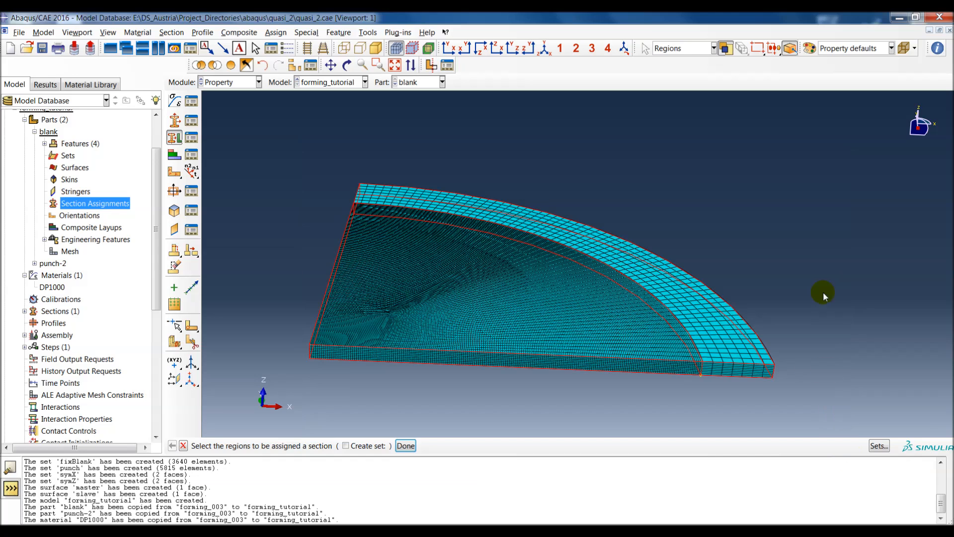
pyautogui.middleClick(820, 284)
pyautogui.click(270, 330)
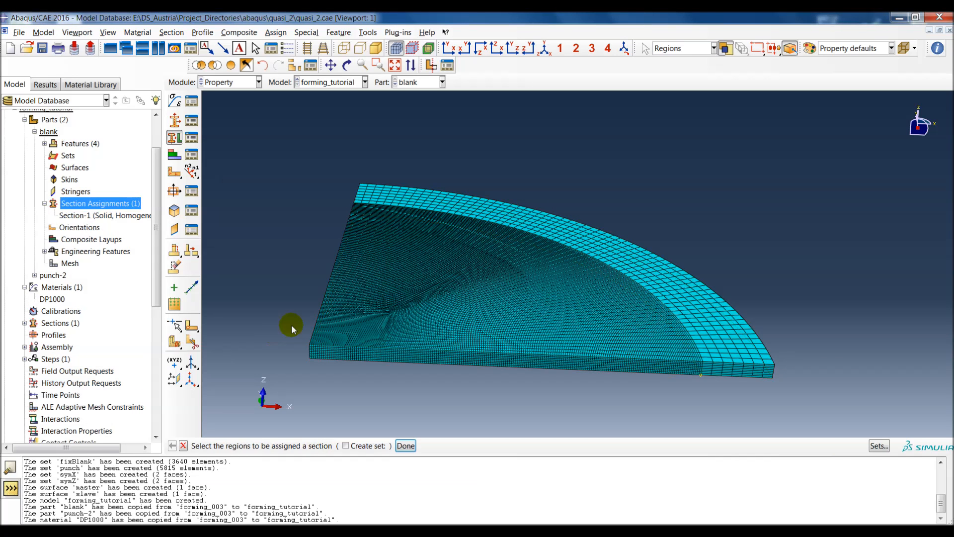
pyautogui.keyDown('ctrl'); pyautogui.keyDown('alt'); pyautogui.moveTo(512, 311); pyautogui.dragTo(555, 298, button='middle'); pyautogui.keyUp('alt'); pyautogui.keyUp('ctrl')
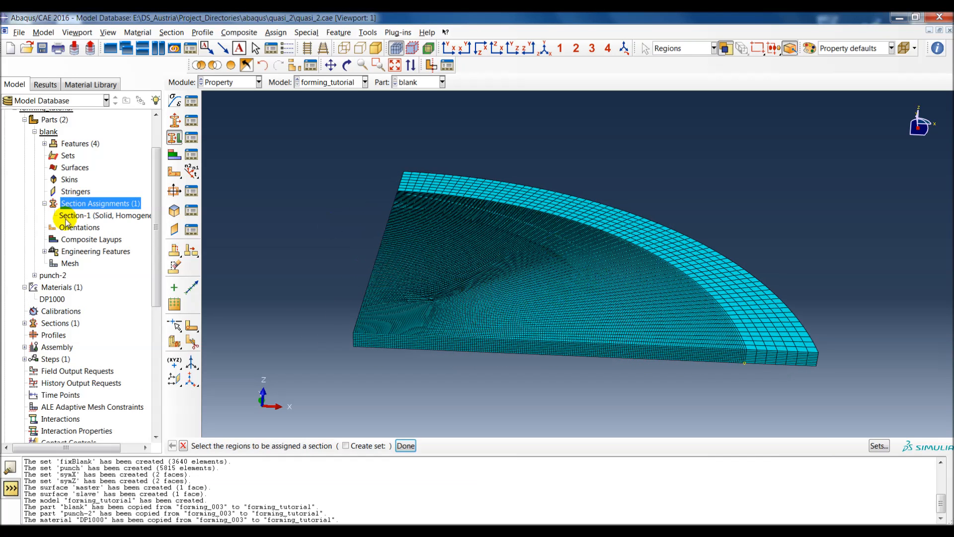
pyautogui.click(34, 132)
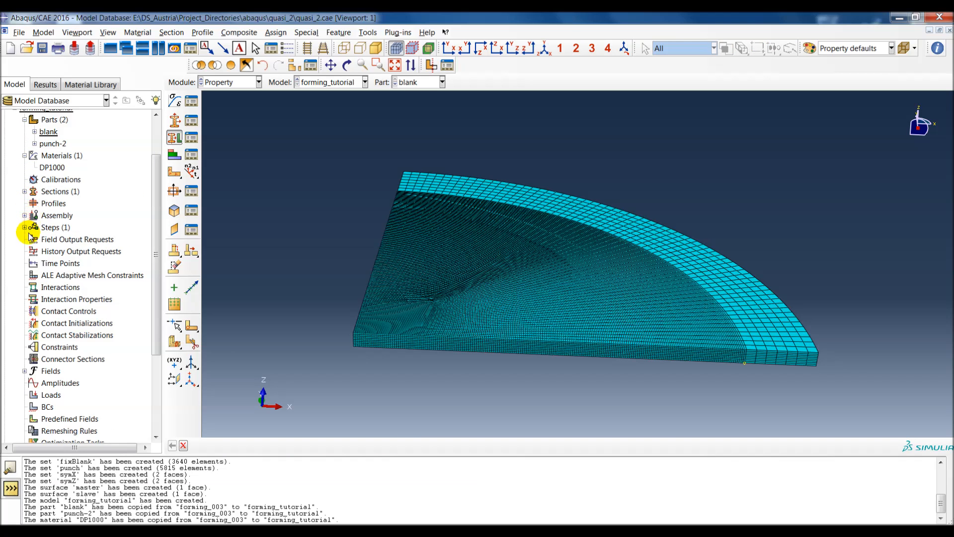
# Step: Add dependent instances of blank and punch-2 to the assembly, auto-offset from other instances
pyautogui.click(25, 215)
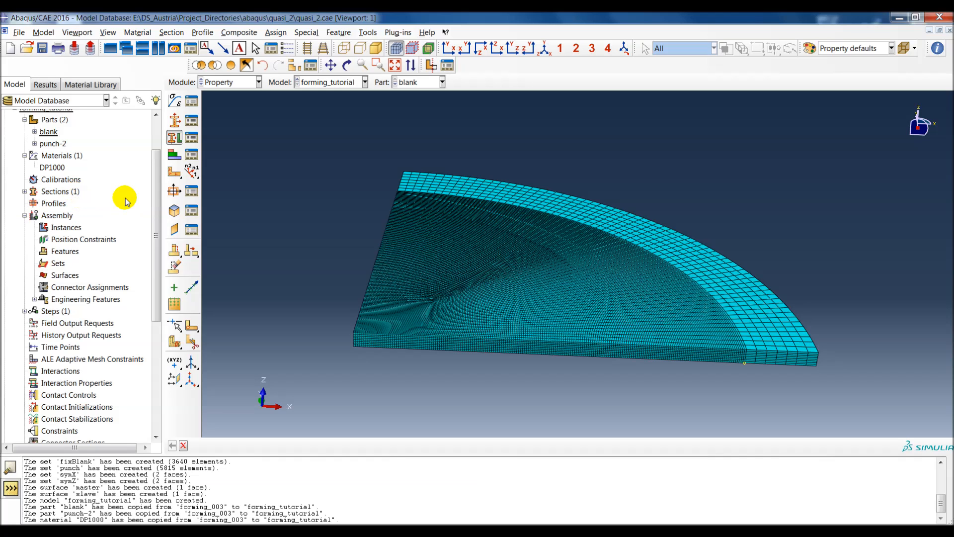
pyautogui.doubleClick(67, 229)
pyautogui.click(226, 191)
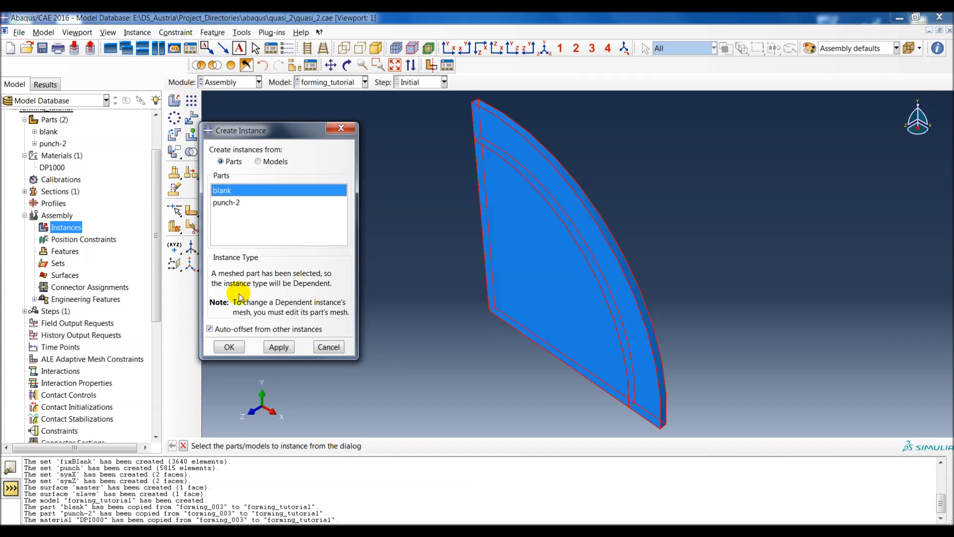
pyautogui.click(279, 347)
pyautogui.click(227, 202)
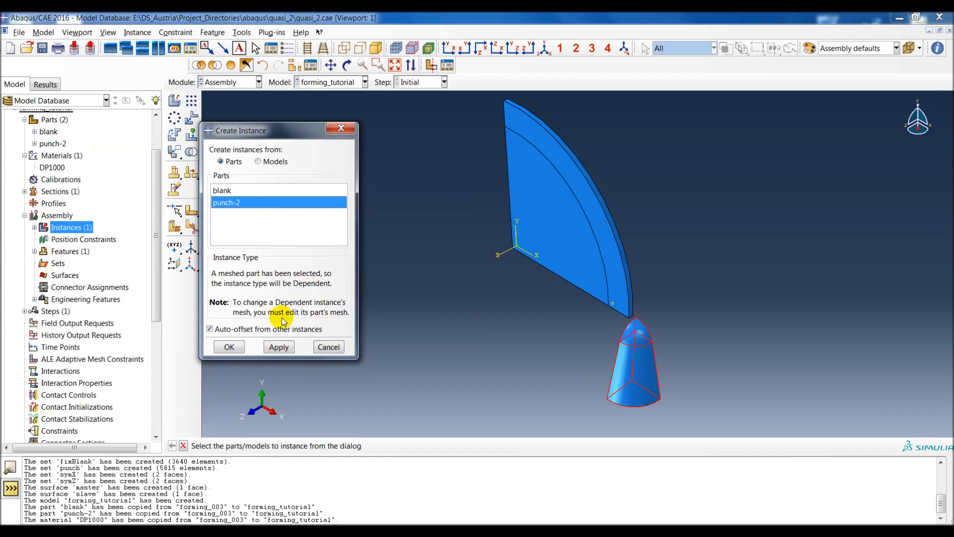
pyautogui.click(279, 347)
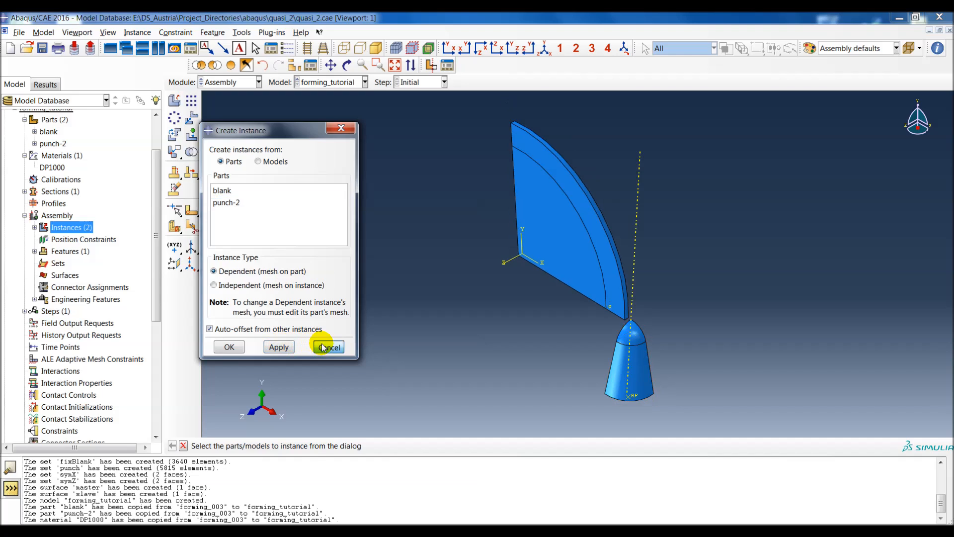
pyautogui.click(323, 347)
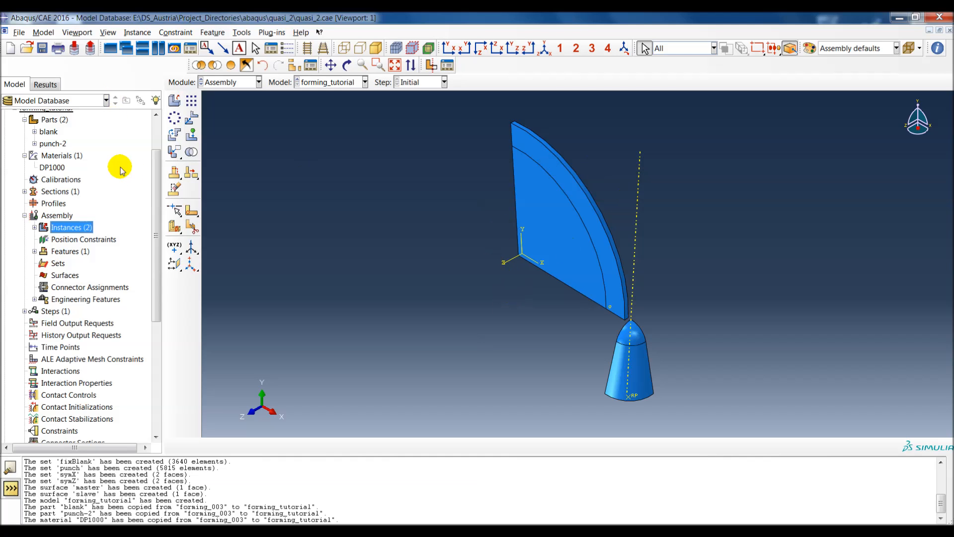
# Step: Rotate the blank instance 90 degrees about its straight edge along X, starting from the corner near the origin
pyautogui.click(174, 136)
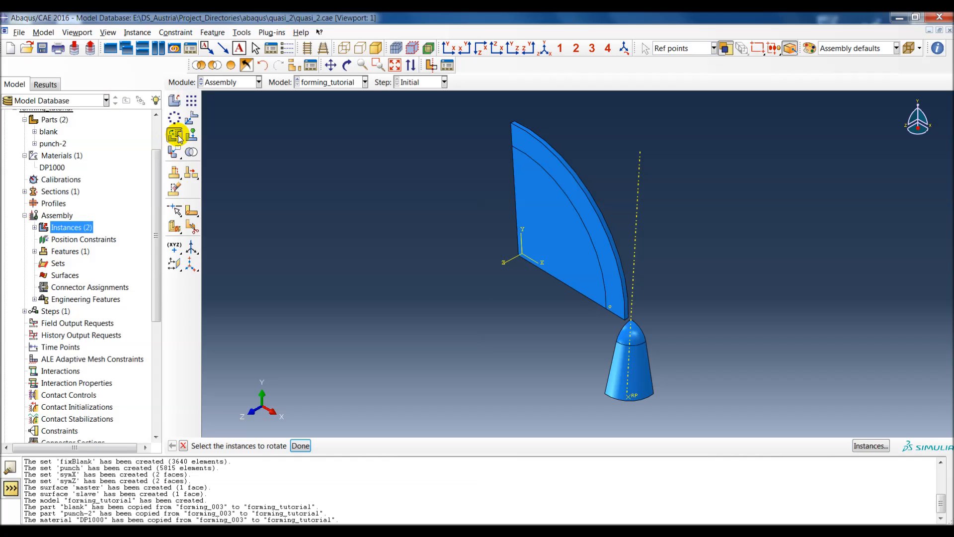
pyautogui.click(544, 227)
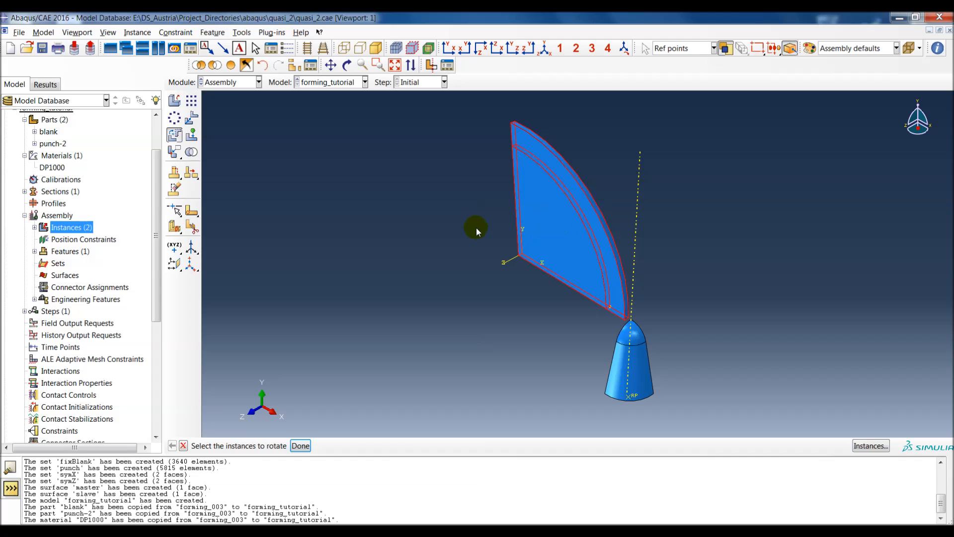
pyautogui.middleClick(565, 341)
pyautogui.scroll(3, 577, 328)
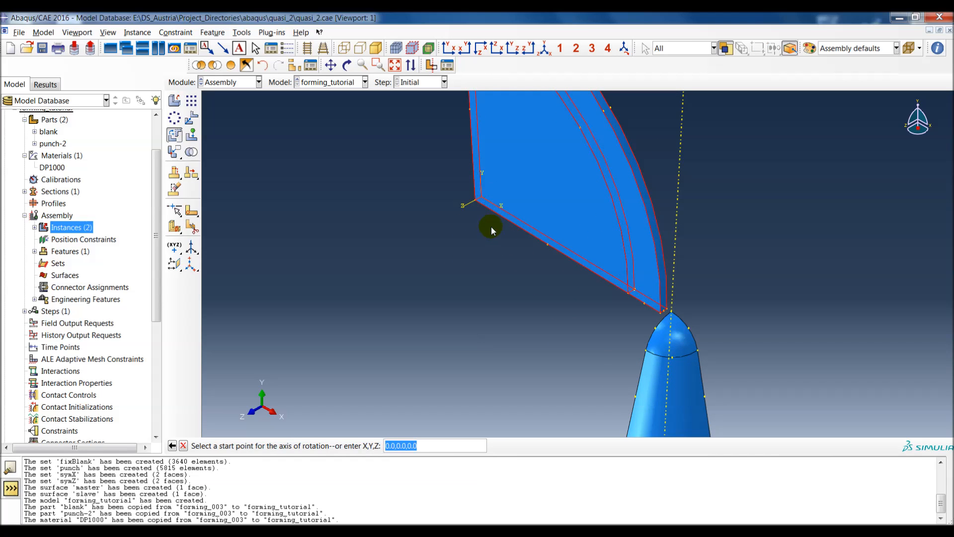
pyautogui.click(475, 202)
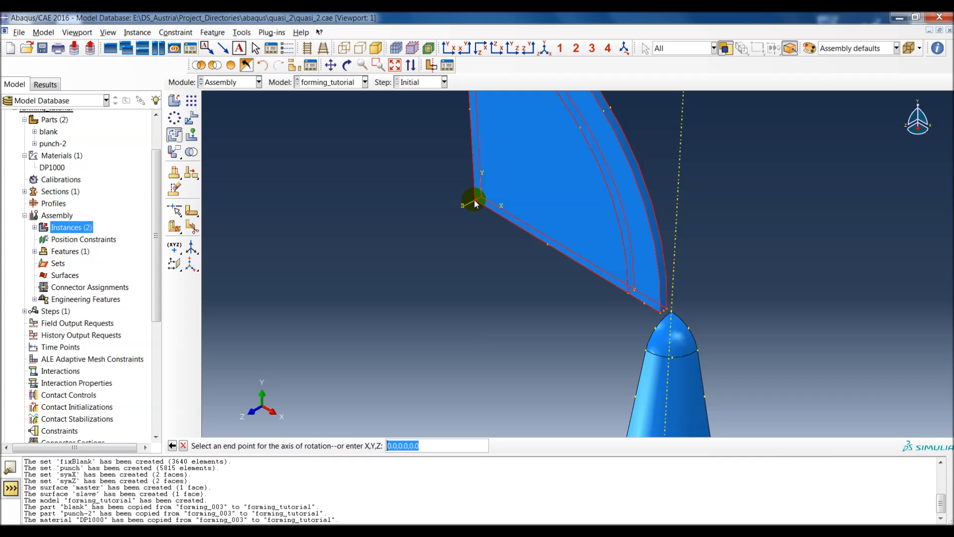
pyautogui.click(547, 245)
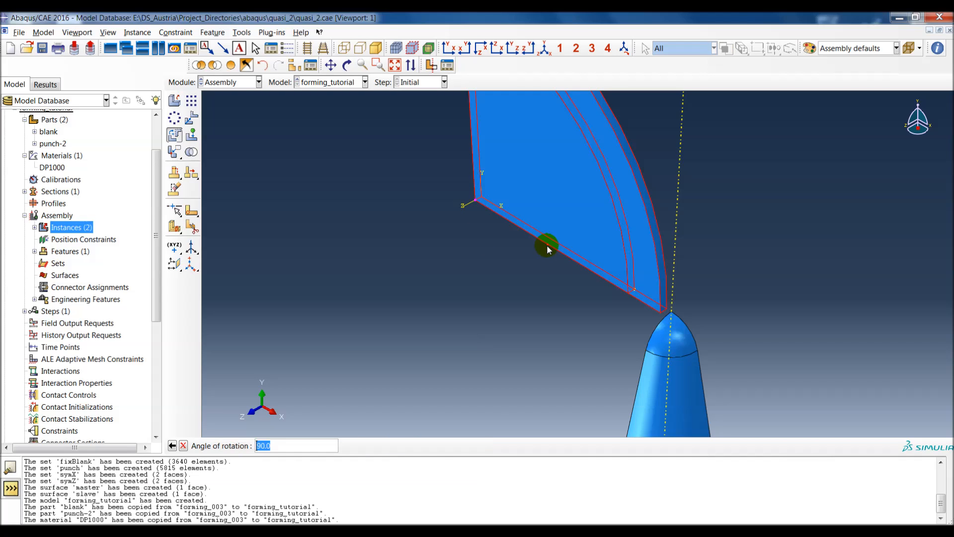
pyautogui.middleClick(478, 289)
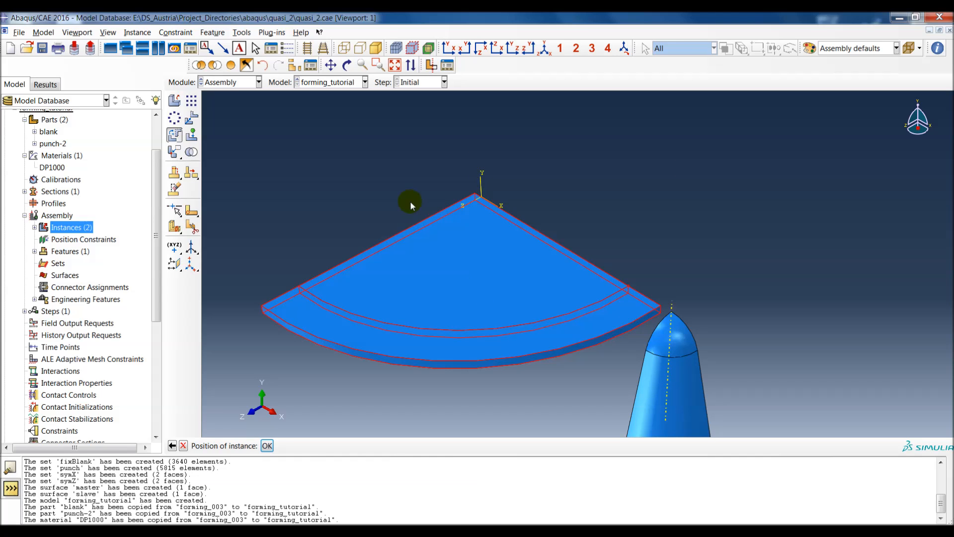
pyautogui.middleClick(416, 174)
pyautogui.scroll(-3, 525, 247)
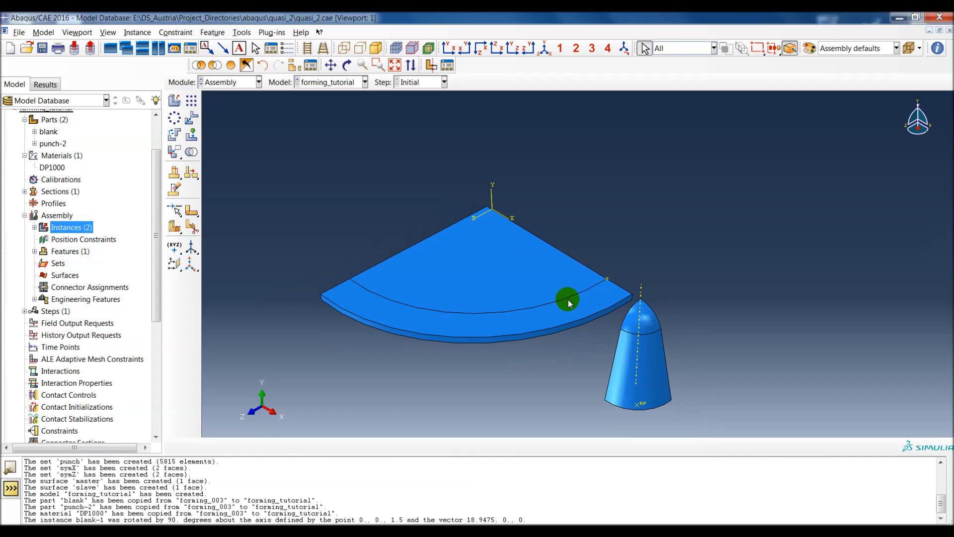
# Step: Apply a Coincident Point constraint that moves the punch tip to the lower centre corner of the blank
pyautogui.keyDown('ctrl'); pyautogui.keyDown('alt'); pyautogui.moveTo(566, 296); pyautogui.dragTo(613, 264, button='middle'); pyautogui.keyUp('alt'); pyautogui.keyUp('ctrl')
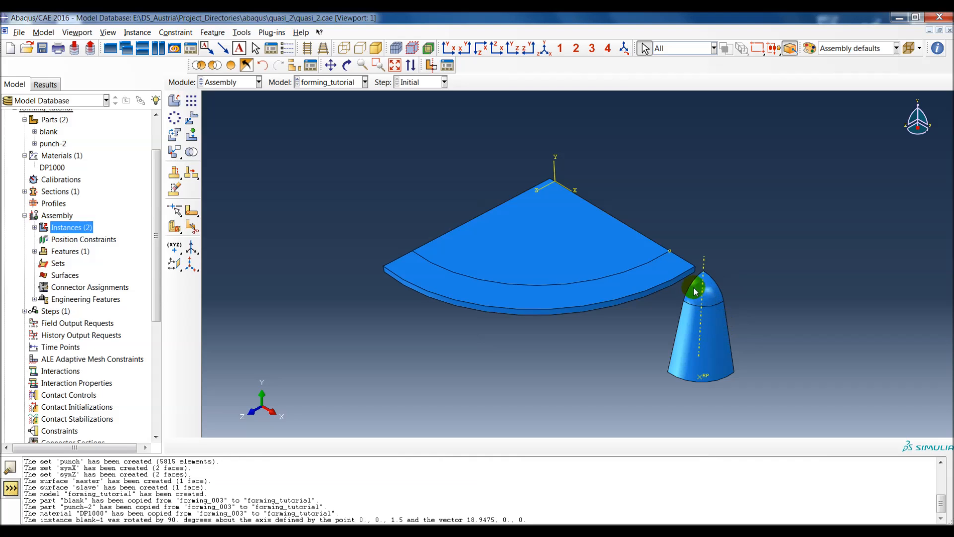
pyautogui.click(188, 34)
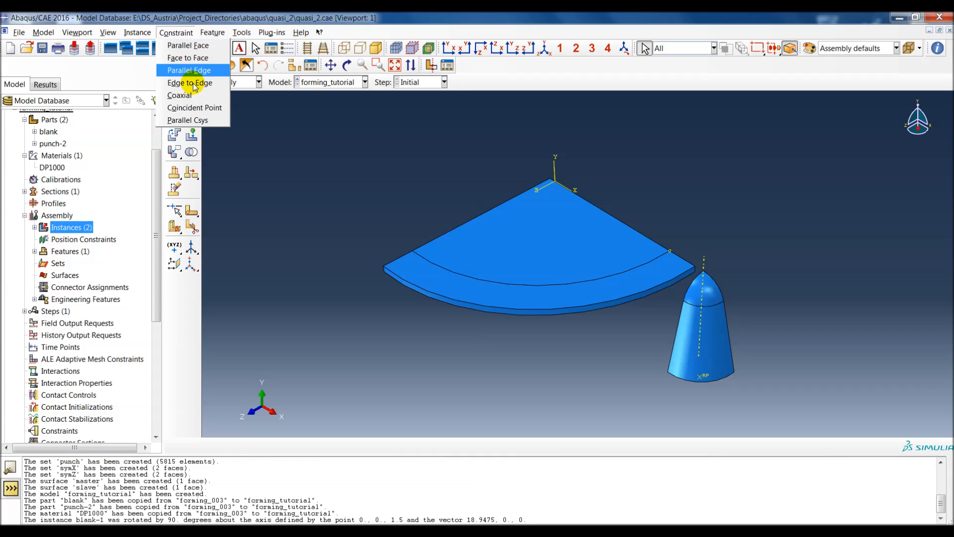
pyautogui.click(209, 108)
pyautogui.scroll(5, 716, 268)
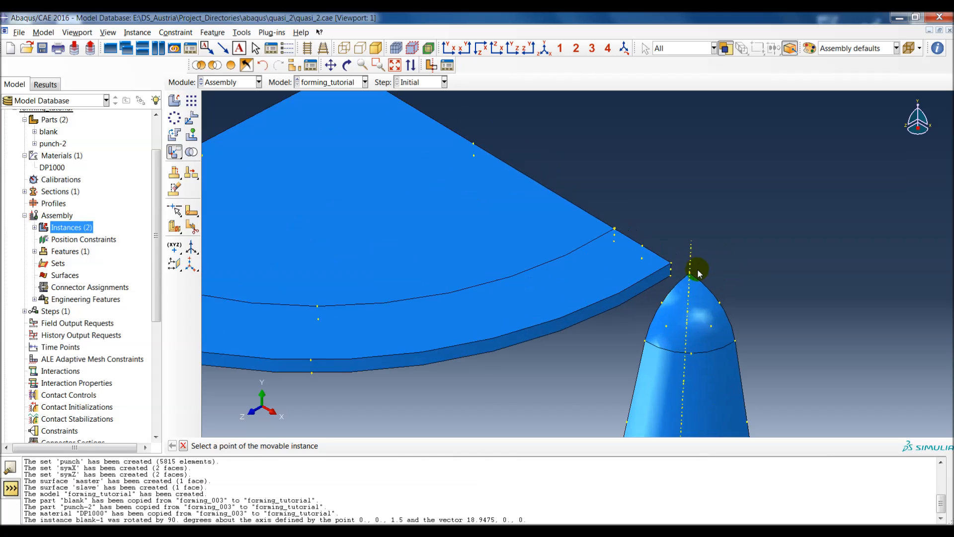
pyautogui.keyDown('ctrl'); pyautogui.keyDown('alt'); pyautogui.moveTo(413, 304); pyautogui.dragTo(626, 358, button='middle'); pyautogui.keyUp('alt'); pyautogui.keyUp('ctrl')
pyautogui.keyDown('ctrl'); pyautogui.keyDown('alt'); pyautogui.moveTo(525, 351); pyautogui.dragTo(678, 229); pyautogui.keyUp('alt'); pyautogui.keyUp('ctrl')
pyautogui.keyDown('ctrl'); pyautogui.keyDown('alt'); pyautogui.moveTo(542, 310); pyautogui.dragTo(483, 392); pyautogui.keyUp('alt'); pyautogui.keyUp('ctrl')
pyautogui.scroll(4, 483, 392)
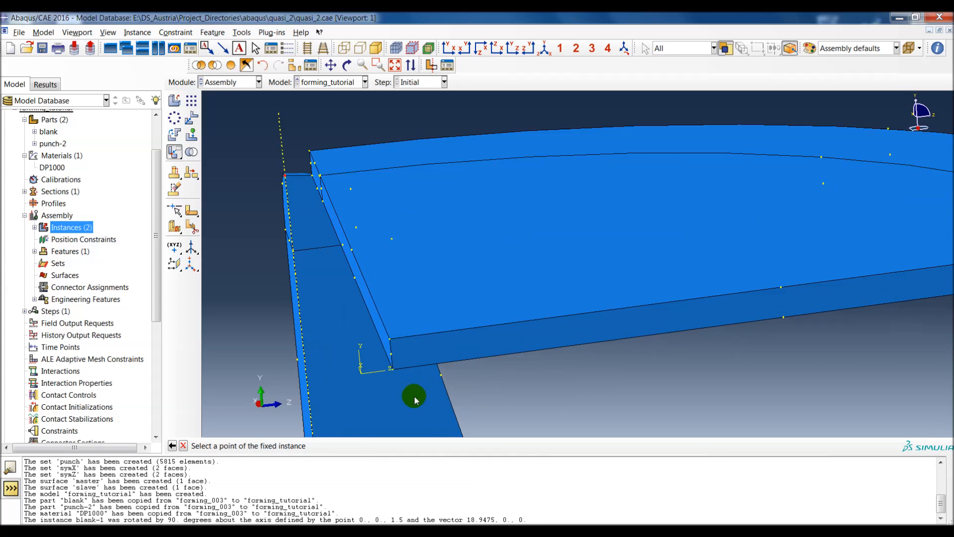
pyautogui.click(391, 368)
pyautogui.keyDown('ctrl'); pyautogui.keyDown('alt'); pyautogui.moveTo(390, 367); pyautogui.dragTo(633, 326, button='middle'); pyautogui.keyUp('alt'); pyautogui.keyUp('ctrl')
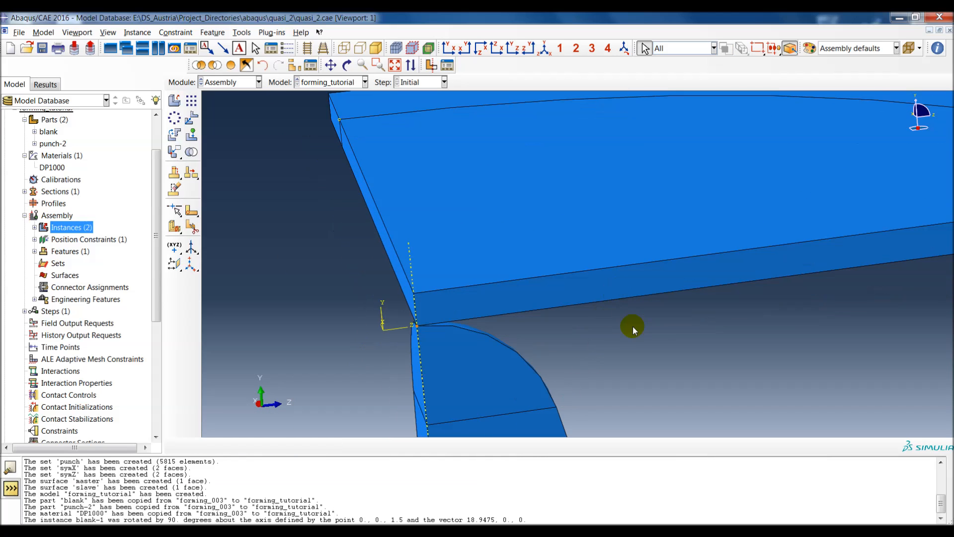
# Step: Create an assembly geometry set named RP containing the punch's reference point
pyautogui.keyDown('ctrl'); pyautogui.keyDown('alt'); pyautogui.moveTo(577, 324); pyautogui.dragTo(616, 260); pyautogui.keyUp('alt'); pyautogui.keyUp('ctrl')
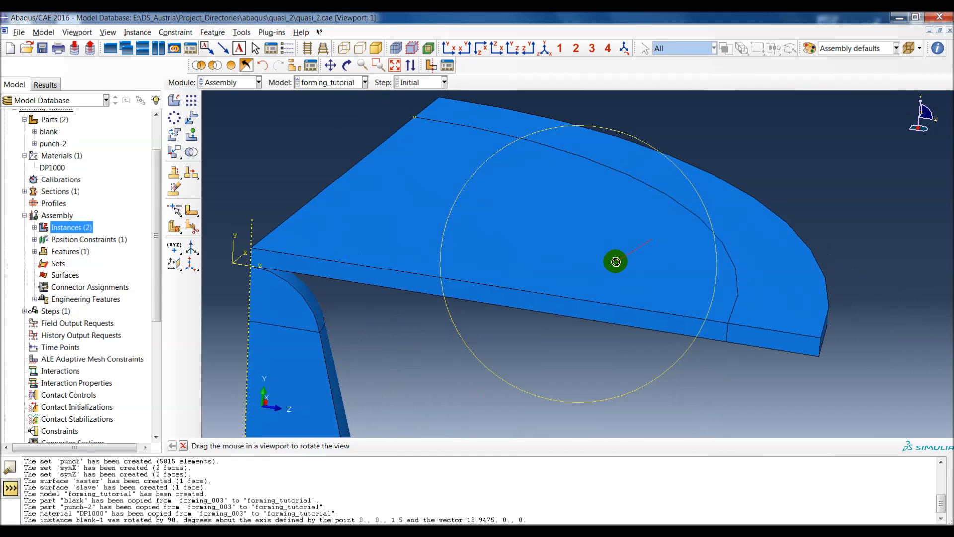
pyautogui.keyDown('ctrl'); pyautogui.keyDown('alt'); pyautogui.moveTo(518, 320); pyautogui.dragTo(590, 298, button='middle'); pyautogui.keyUp('alt'); pyautogui.keyUp('ctrl')
pyautogui.keyDown('ctrl'); pyautogui.keyDown('alt'); pyautogui.moveTo(590, 298); pyautogui.dragTo(490, 208); pyautogui.keyUp('alt'); pyautogui.keyUp('ctrl')
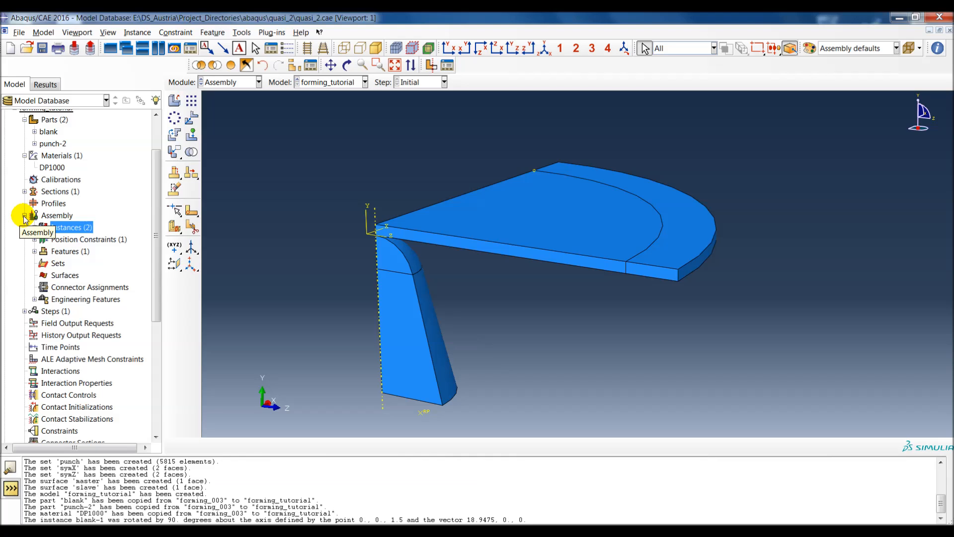
pyautogui.scroll(-2, 66, 318)
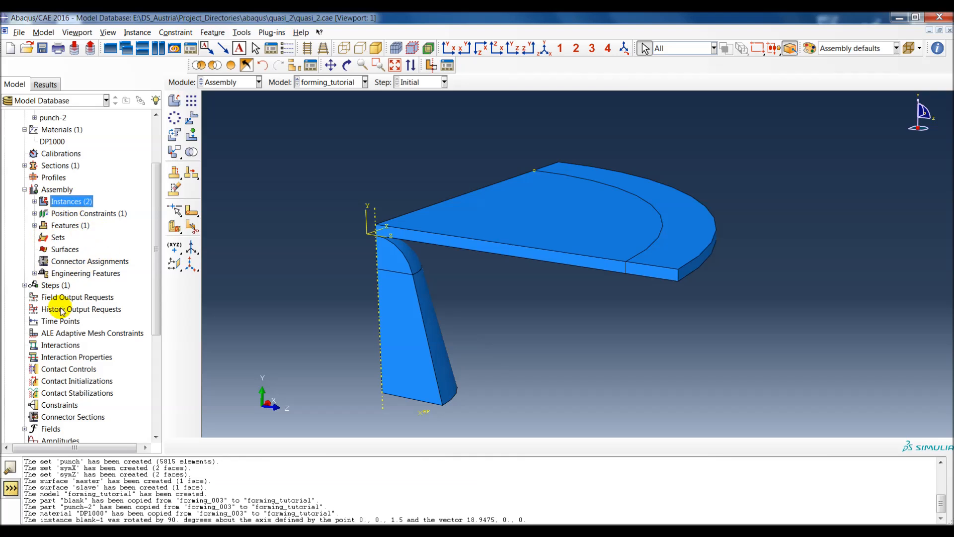
pyautogui.doubleClick(57, 238)
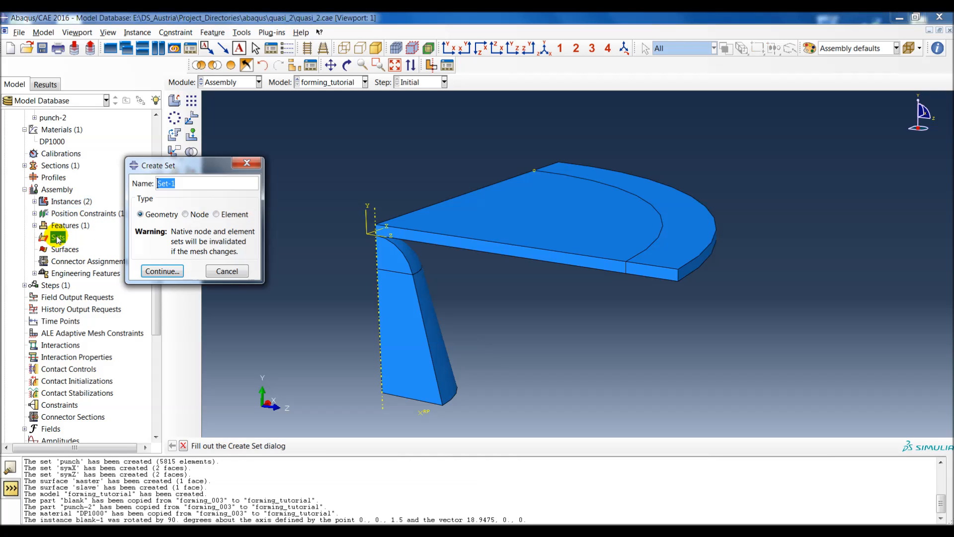
pyautogui.write('RP')
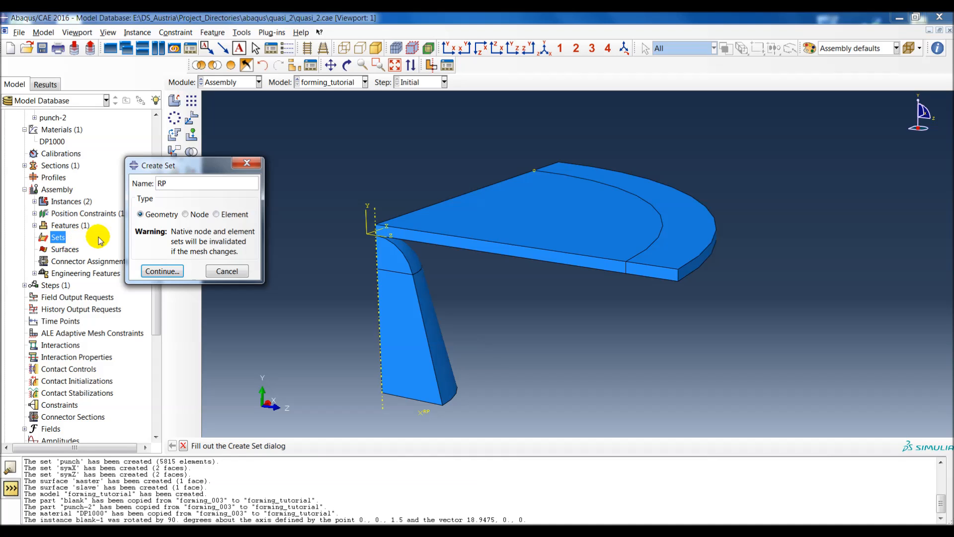
pyautogui.click(163, 271)
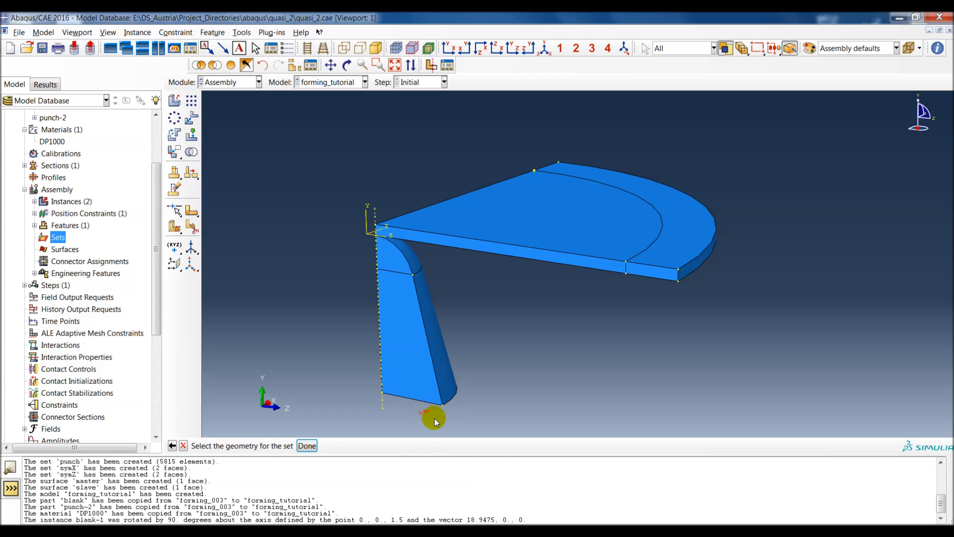
pyautogui.middleClick(323, 338)
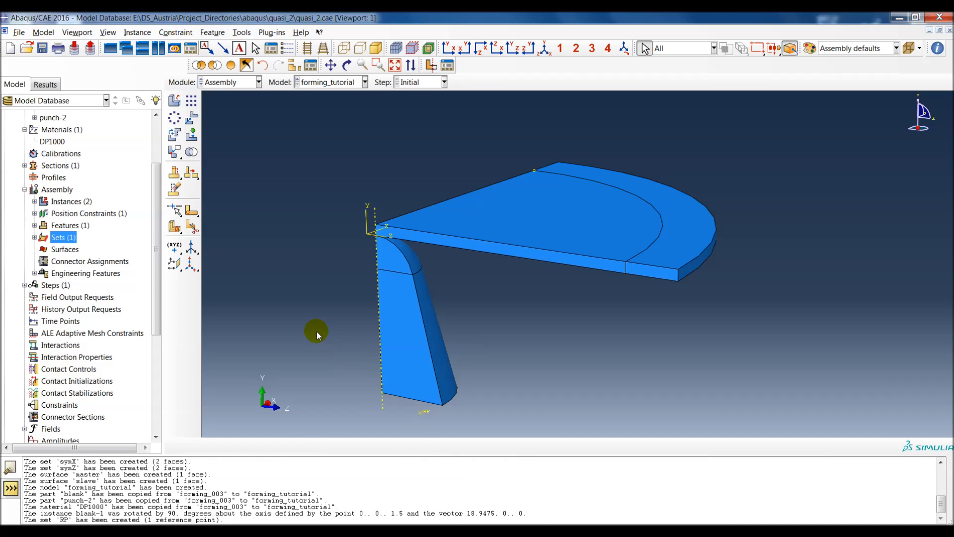
# Step: Create an assembly element set named blank containing all elements of the blank, with only the blank-1 instance displayed
pyautogui.doubleClick(61, 242)
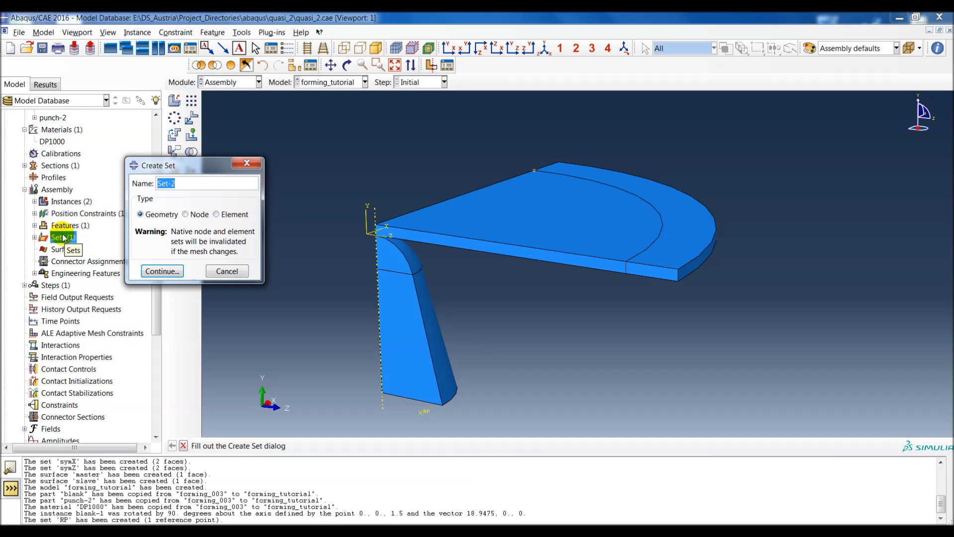
pyautogui.write('blank')
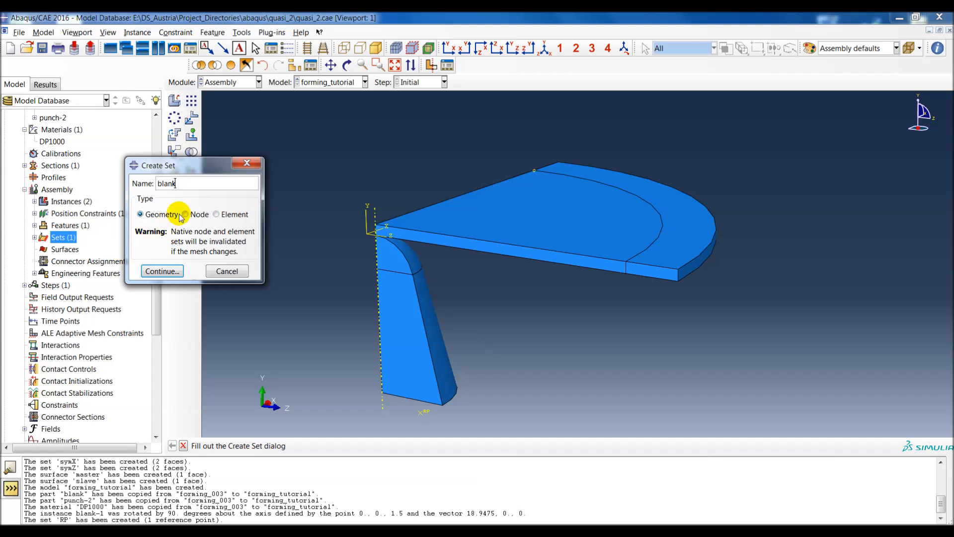
pyautogui.click(162, 271)
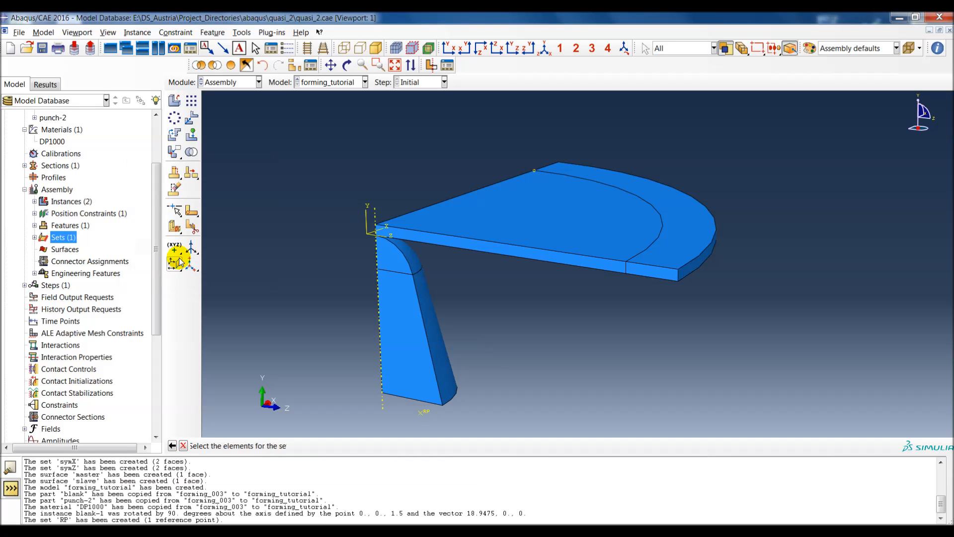
pyautogui.click(272, 48)
pyautogui.click(181, 121)
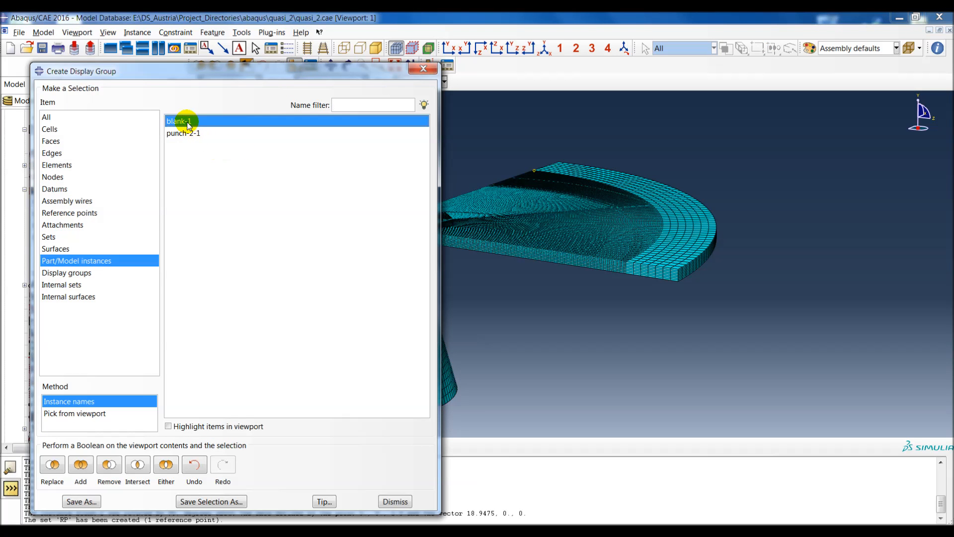
pyautogui.click(52, 465)
pyautogui.click(387, 499)
pyautogui.moveTo(318, 103); pyautogui.dragTo(750, 374)
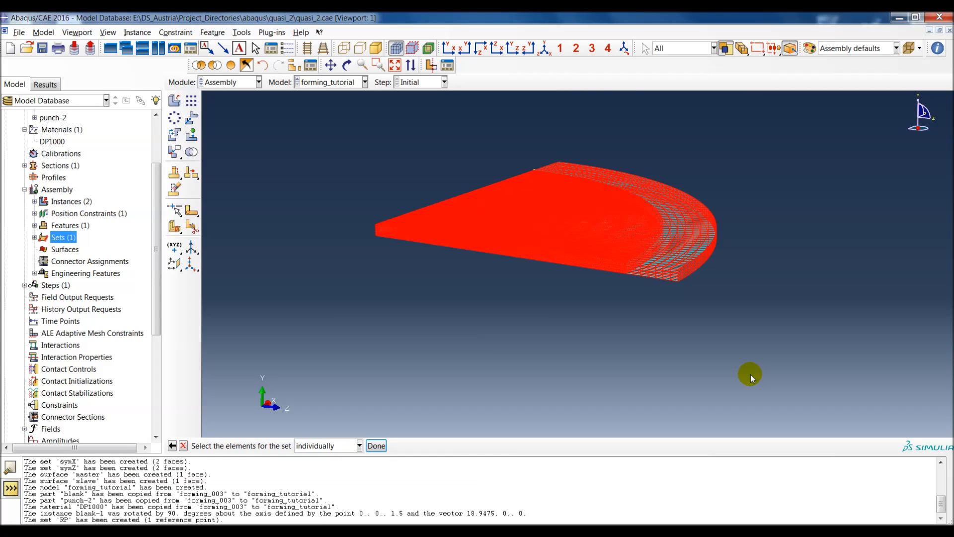
pyautogui.middleClick(750, 374)
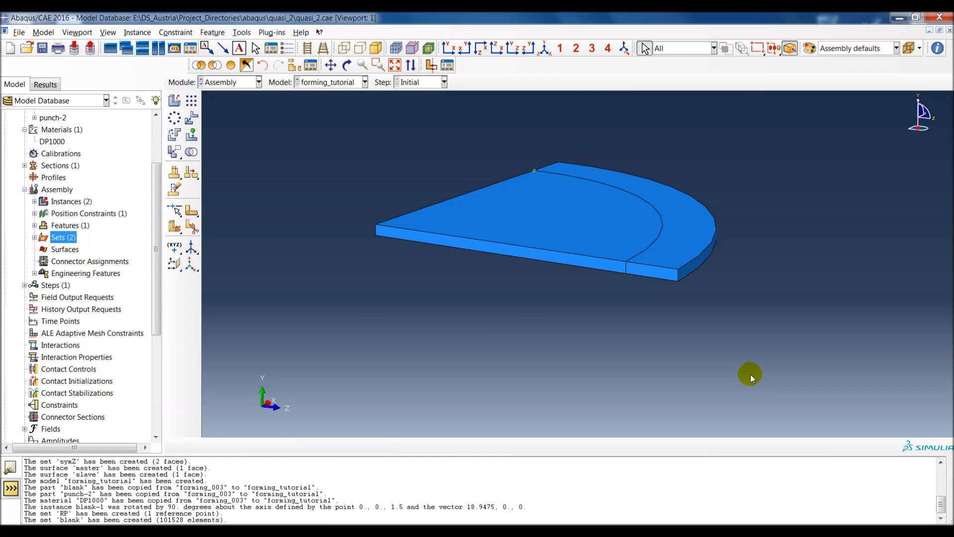
# Step: Create a geometry set named fixBlank containing two faces of the blank's outer ring
pyautogui.doubleClick(63, 238)
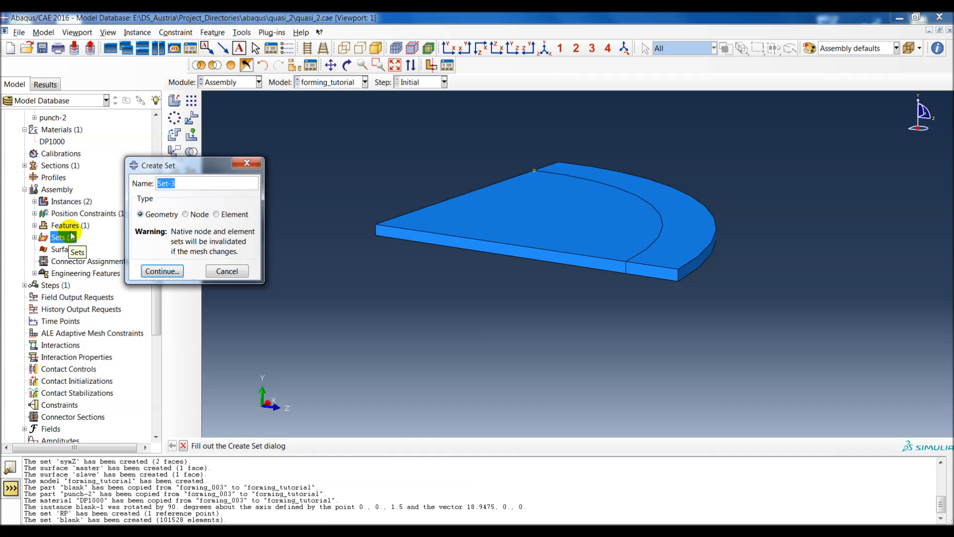
pyautogui.write('fixBlank')
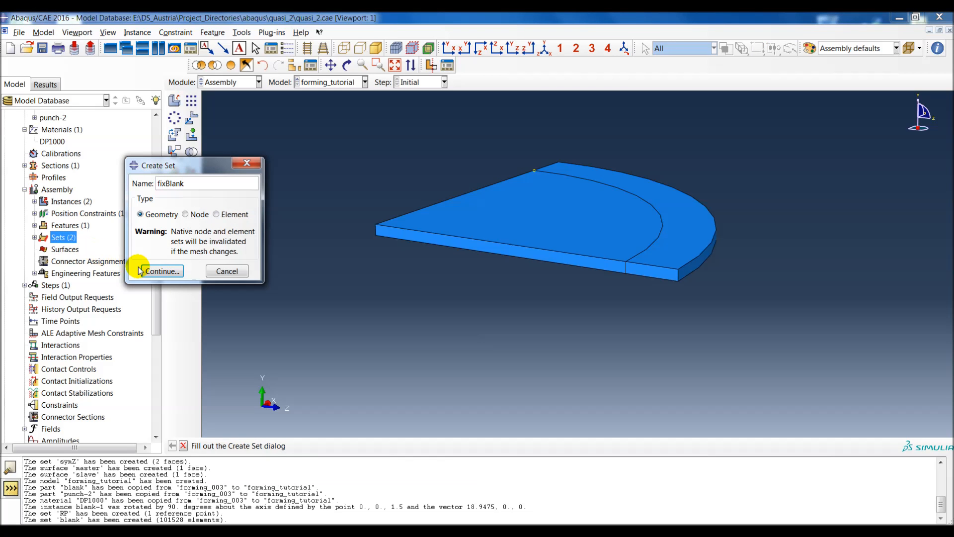
pyautogui.click(169, 272)
pyautogui.click(682, 239)
pyautogui.keyDown('ctrl'); pyautogui.keyDown('alt'); pyautogui.moveTo(682, 238); pyautogui.dragTo(578, 210); pyautogui.keyUp('alt'); pyautogui.keyUp('ctrl')
pyautogui.click(672, 203)
pyautogui.middleClick(643, 170)
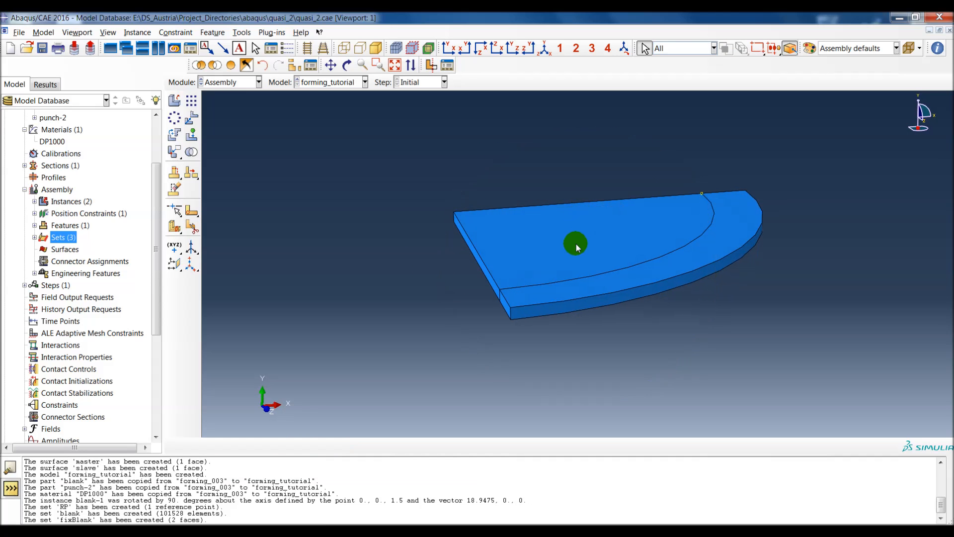
# Step: Swap the display to the punch and create an element set named punch containing all its elements
pyautogui.click(247, 65)
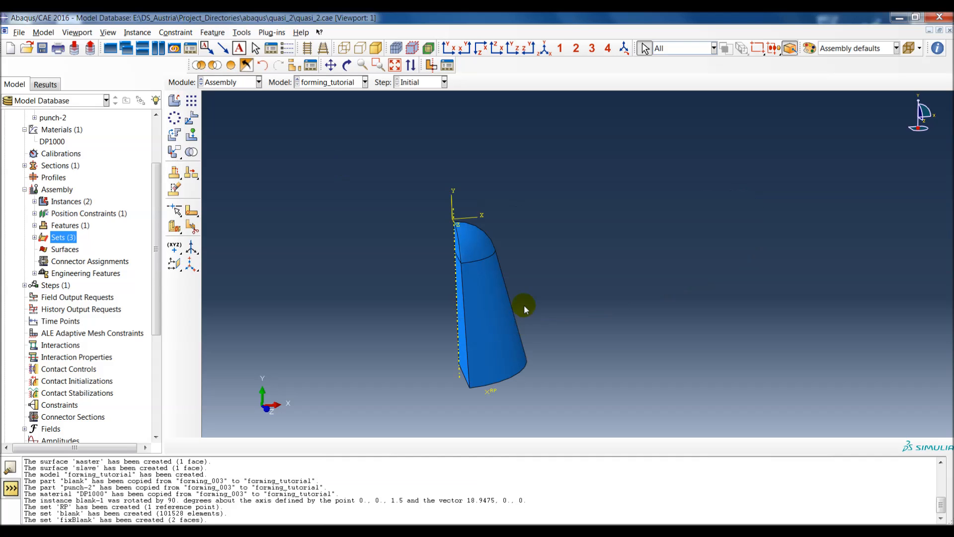
pyautogui.doubleClick(62, 238)
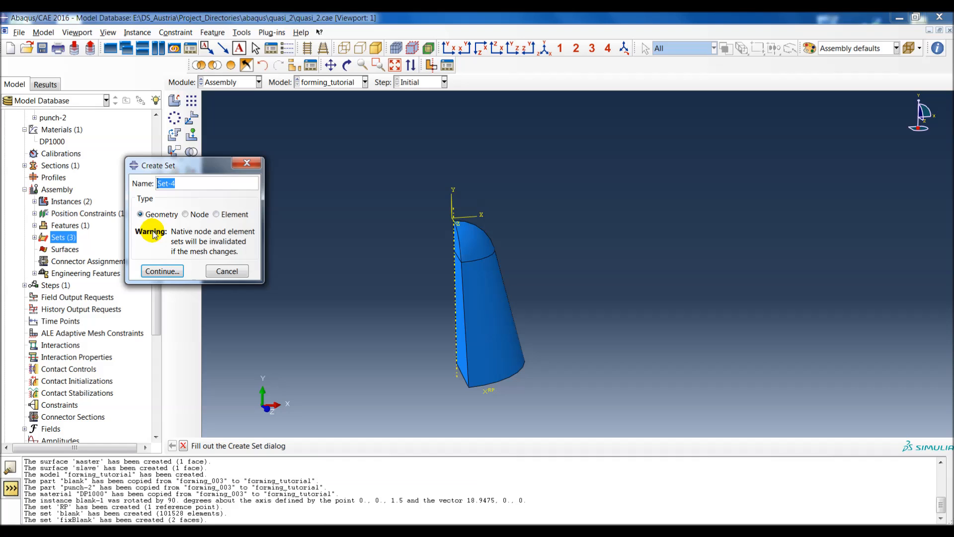
pyautogui.write('punch')
pyautogui.click(216, 215)
pyautogui.click(162, 270)
pyautogui.moveTo(538, 398); pyautogui.dragTo(567, 411)
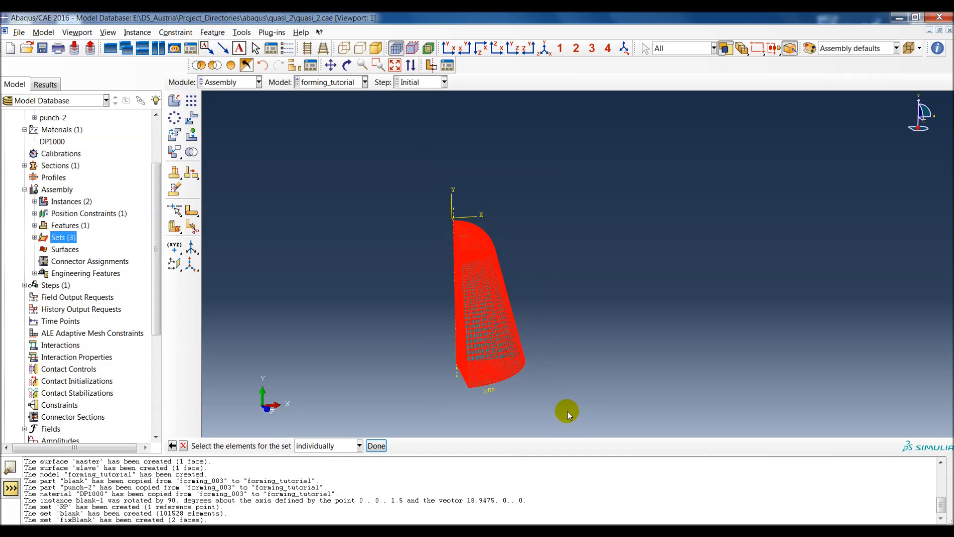
pyautogui.middleClick(569, 410)
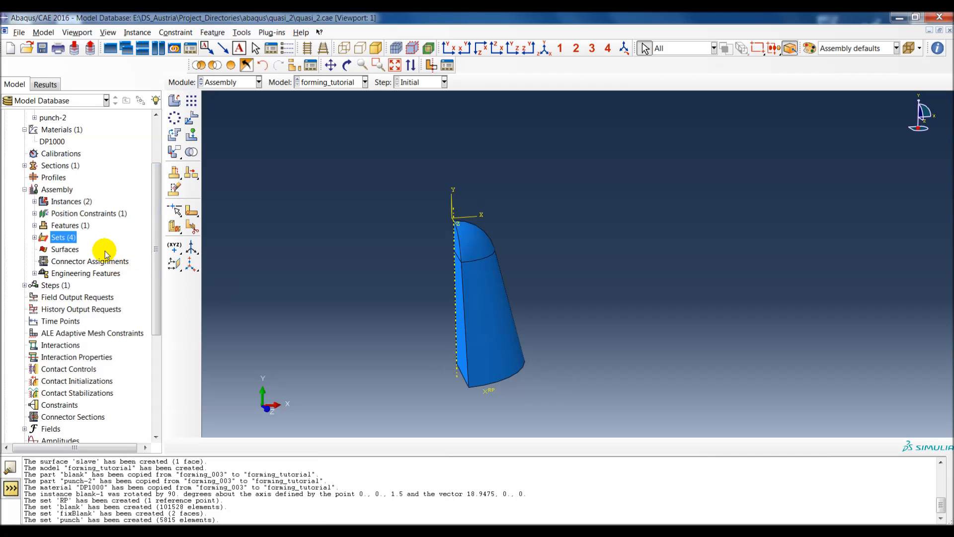
# Step: Swap the display back to the blank and create a geometry set named symX from its two side faces along the Z direction
pyautogui.click(246, 65)
pyautogui.keyDown('ctrl'); pyautogui.keyDown('alt'); pyautogui.moveTo(545, 312); pyautogui.dragTo(591, 294); pyautogui.keyUp('alt'); pyautogui.keyUp('ctrl')
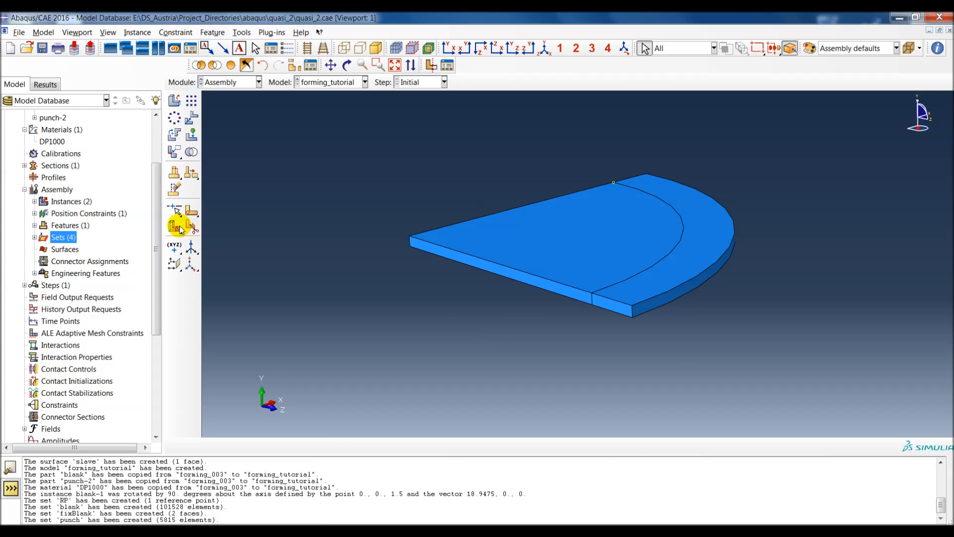
pyautogui.doubleClick(64, 238)
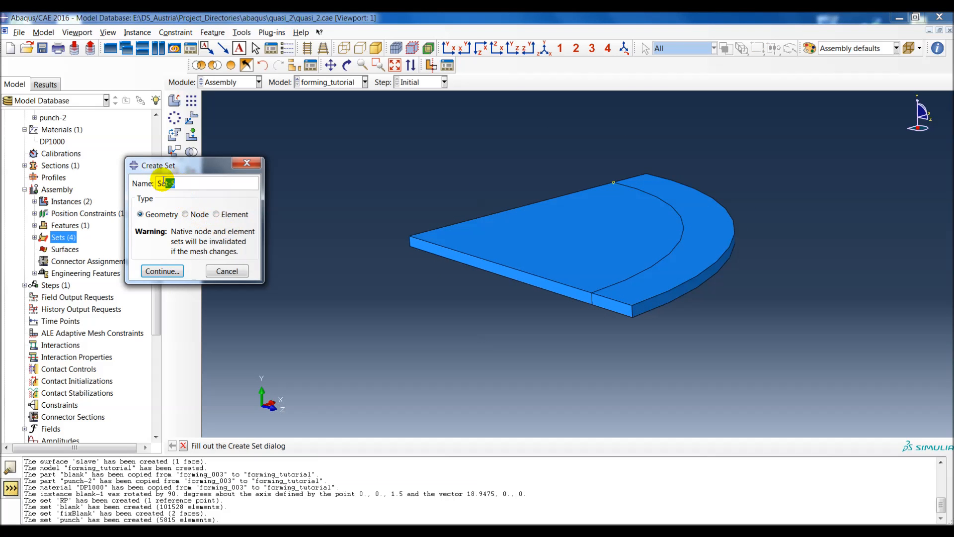
pyautogui.press('BackSpace')
pyautogui.write('sy')
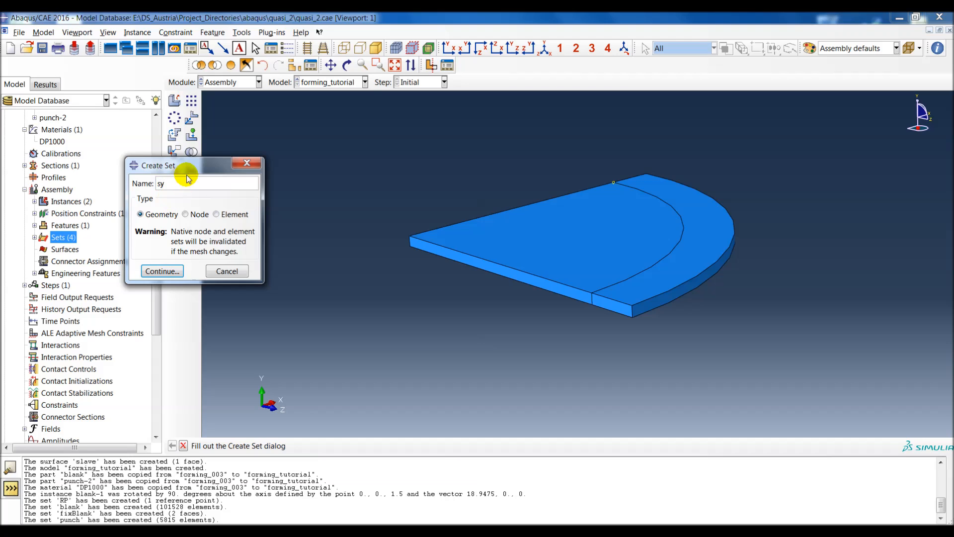
pyautogui.write('mX')
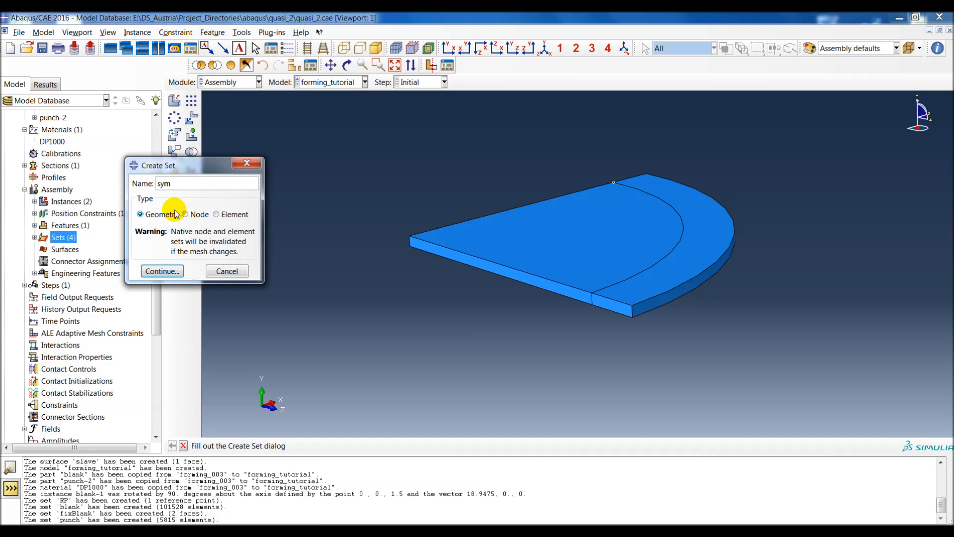
pyautogui.click(162, 270)
pyautogui.scroll(-3, 498, 270)
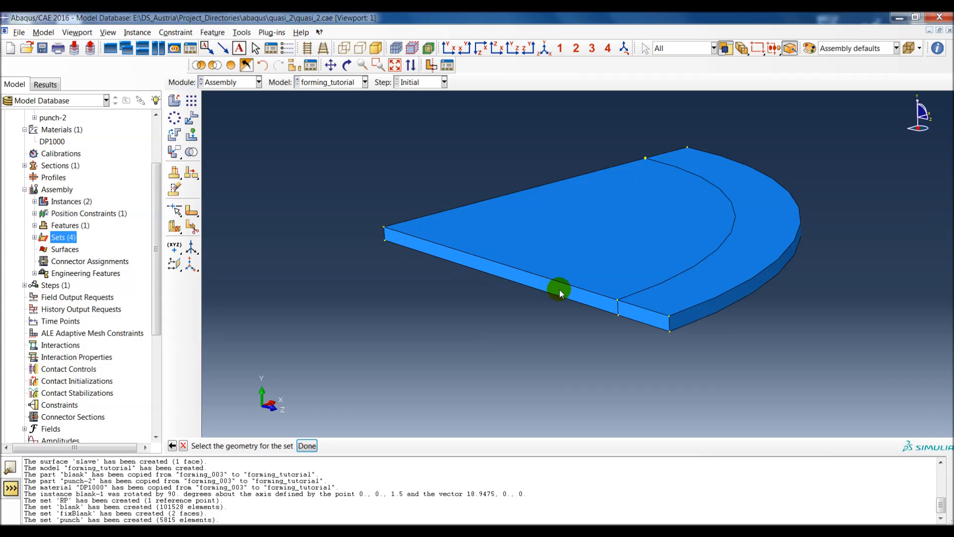
pyautogui.click(561, 291)
pyautogui.keyDown('shift'); pyautogui.click(631, 310); pyautogui.keyUp('shift')
pyautogui.middleClick(533, 331)
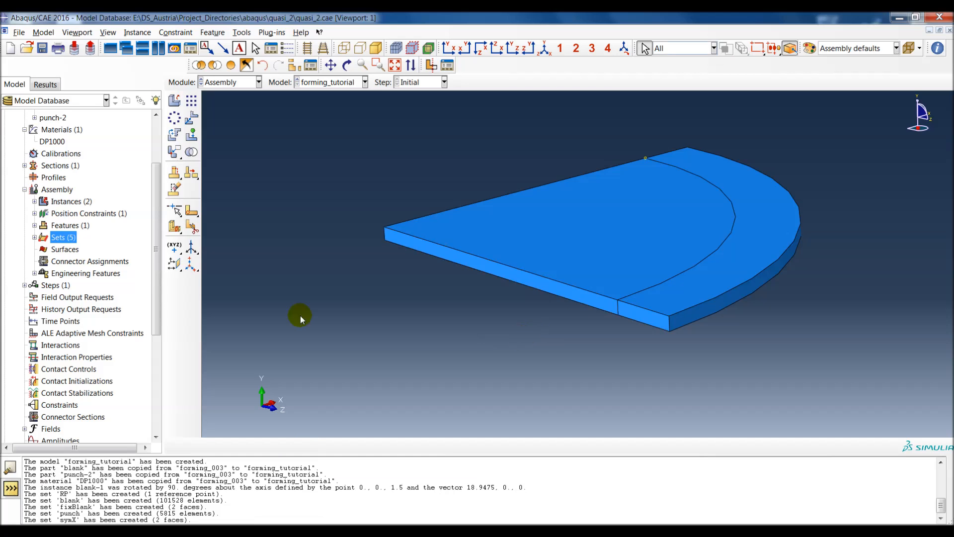
# Step: Create a geometry set named symZ from the blank's two side faces along the X direction
pyautogui.doubleClick(62, 237)
pyautogui.write('sym')
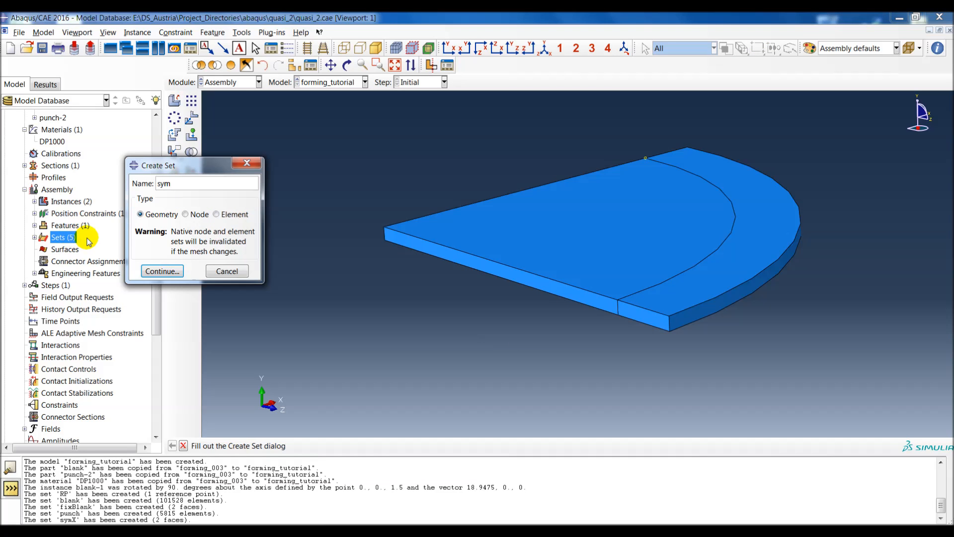
pyautogui.write('Z')
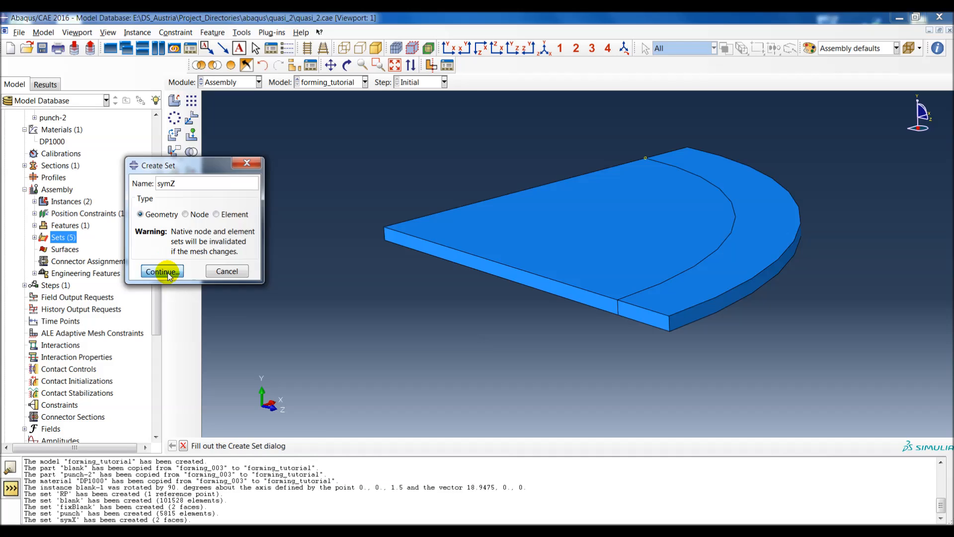
pyautogui.click(163, 271)
pyautogui.keyDown('ctrl'); pyautogui.keyDown('alt'); pyautogui.moveTo(377, 268); pyautogui.dragTo(592, 288); pyautogui.keyUp('alt'); pyautogui.keyUp('ctrl')
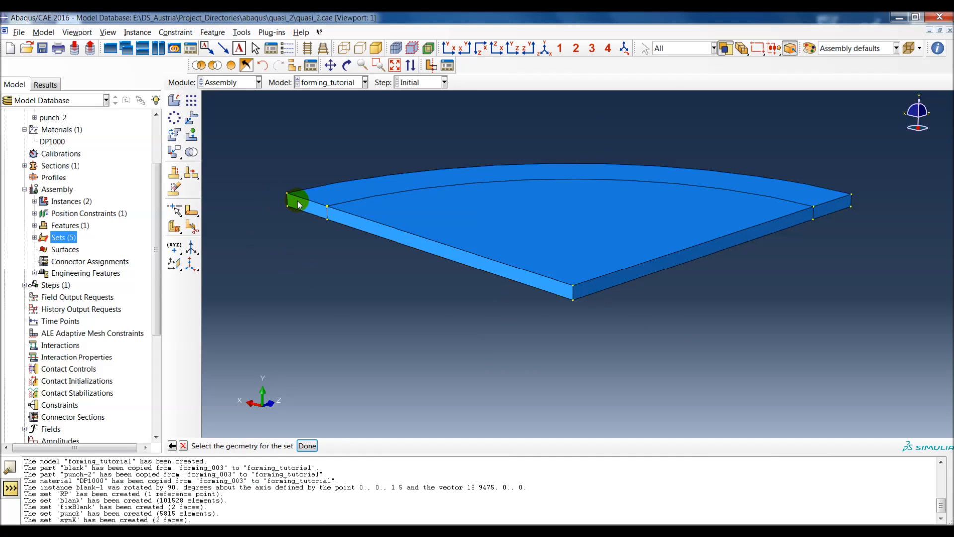
pyautogui.keyDown('shift'); pyautogui.click(339, 219); pyautogui.keyUp('shift')
pyautogui.middleClick(312, 271)
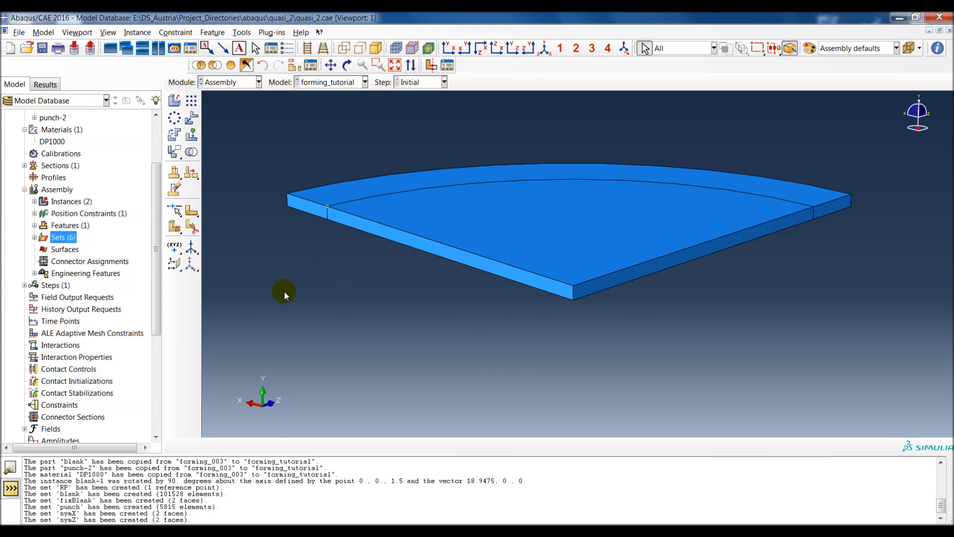
# Step: Create a geometry surface named master from the face of the blank's inner sector
pyautogui.doubleClick(65, 249)
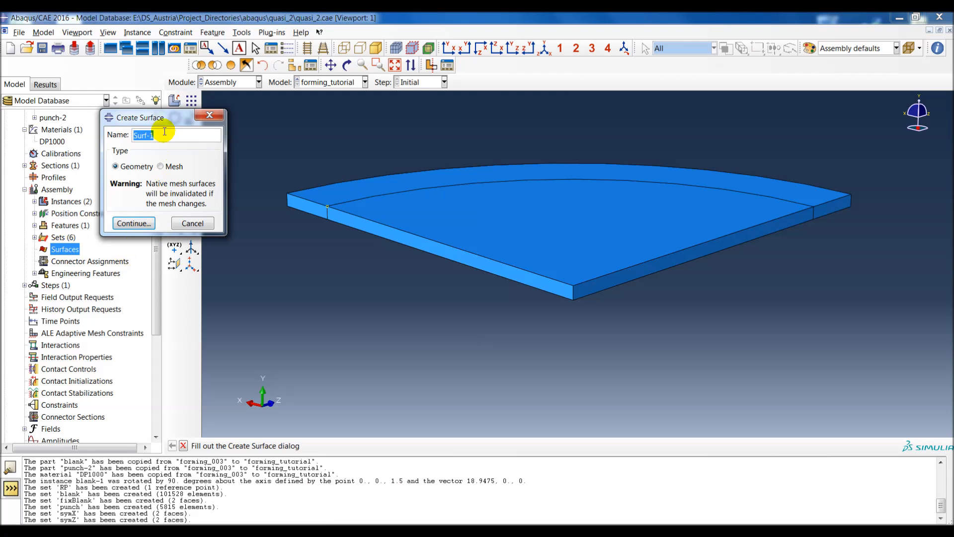
pyautogui.moveTo(161, 125); pyautogui.dragTo(167, 156)
pyautogui.write('master')
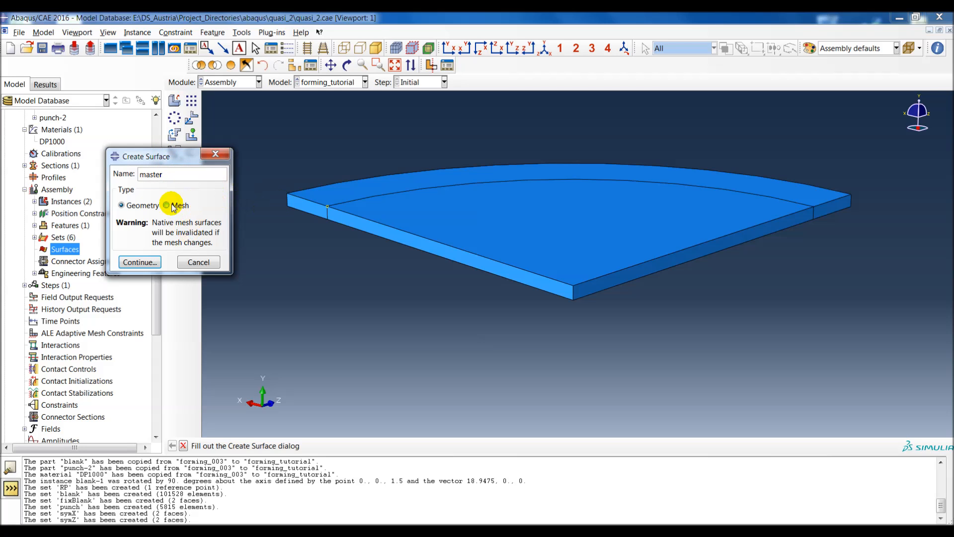
pyautogui.click(140, 260)
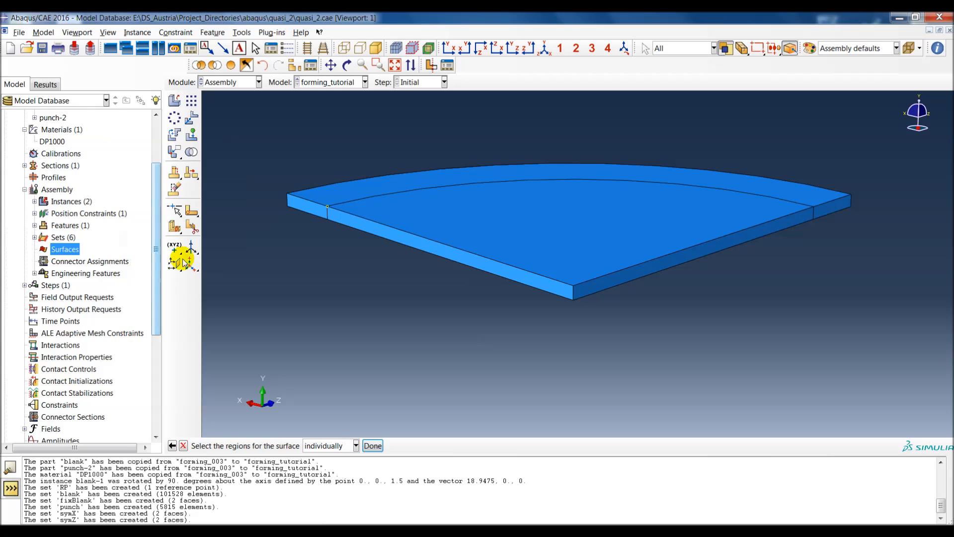
pyautogui.click(564, 222)
pyautogui.keyDown('ctrl'); pyautogui.keyDown('alt'); pyautogui.moveTo(665, 272); pyautogui.dragTo(613, 330); pyautogui.keyUp('alt'); pyautogui.keyUp('ctrl')
pyautogui.middleClick(613, 333)
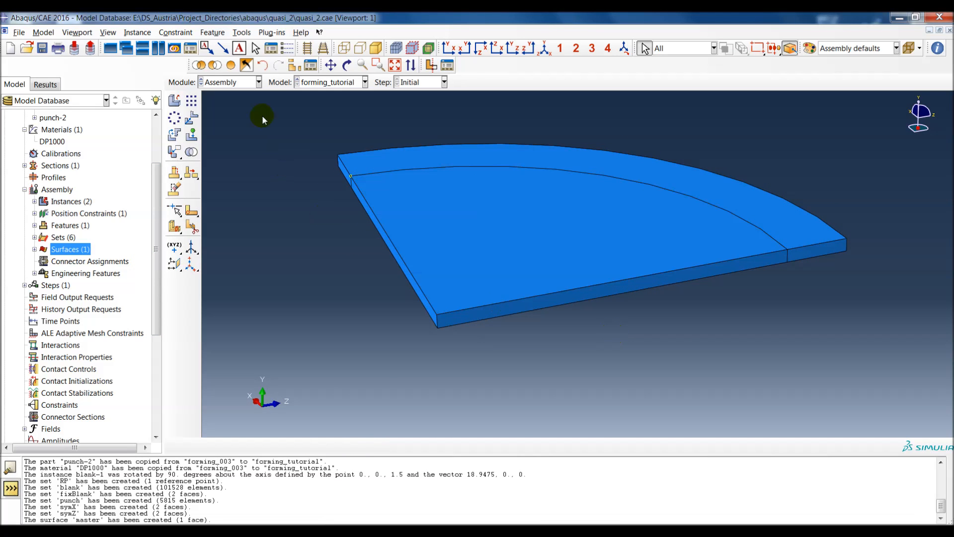
# Step: Swap the display to the punch and create a geometry surface named slave on the brown side of its rounded tip face
pyautogui.click(246, 66)
pyautogui.doubleClick(87, 247)
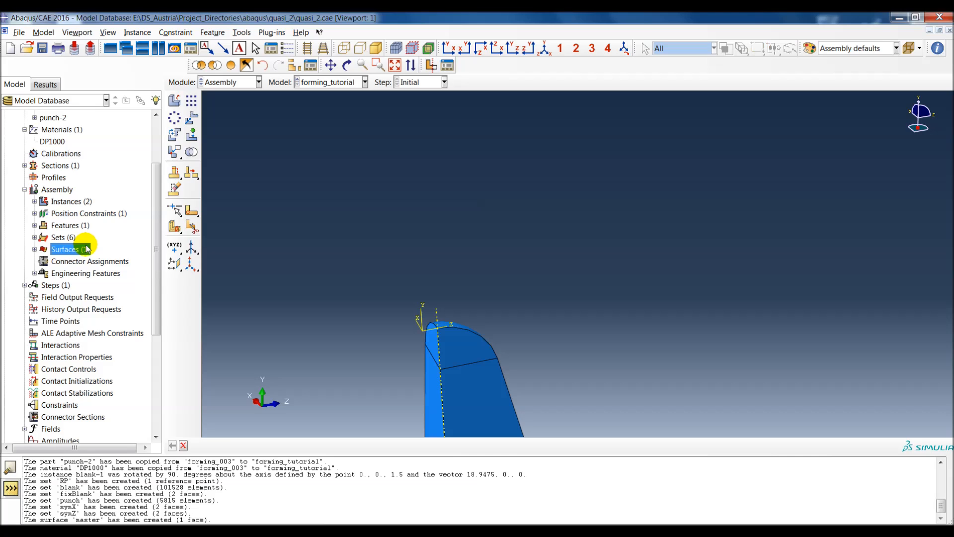
pyautogui.write('slav')
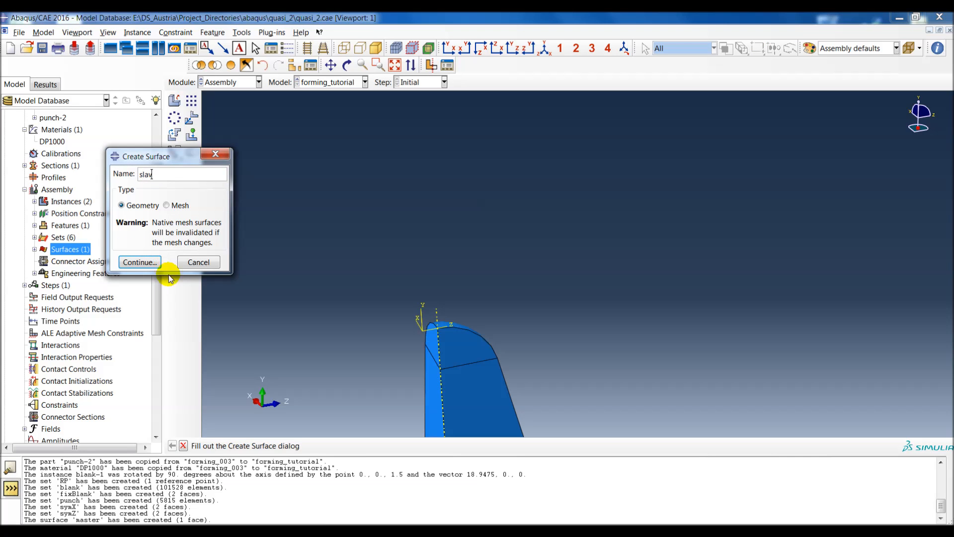
pyautogui.write('e')
pyautogui.click(139, 262)
pyautogui.keyDown('ctrl'); pyautogui.keyDown('alt'); pyautogui.moveTo(484, 386); pyautogui.dragTo(476, 309); pyautogui.keyUp('alt'); pyautogui.keyUp('ctrl')
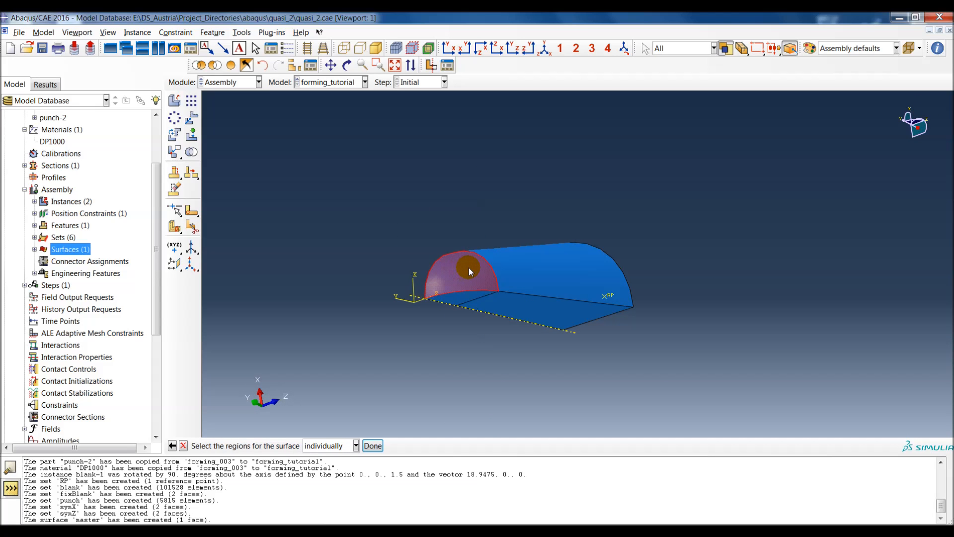
pyautogui.middleClick(449, 190)
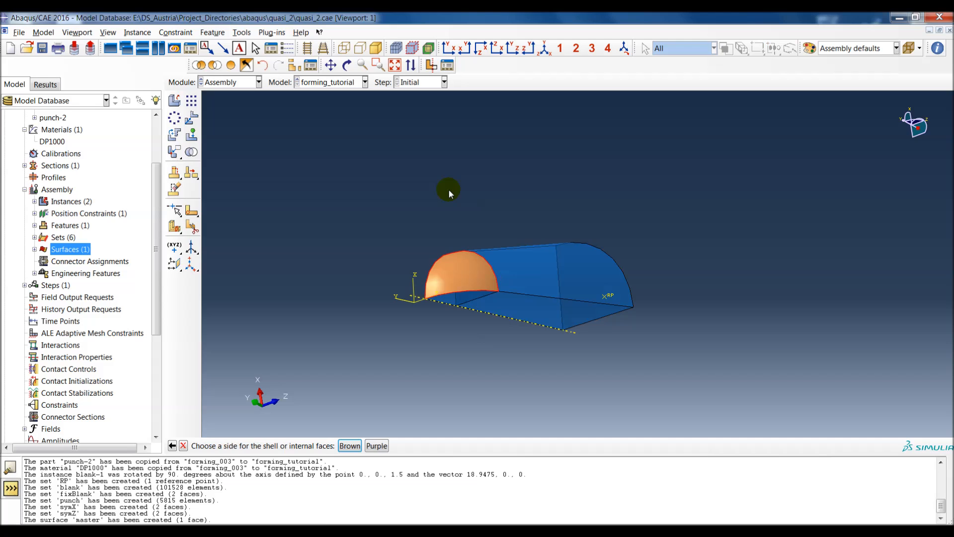
pyautogui.keyDown('ctrl'); pyautogui.keyDown('alt'); pyautogui.moveTo(369, 320); pyautogui.dragTo(530, 219); pyautogui.keyUp('alt'); pyautogui.keyUp('ctrl')
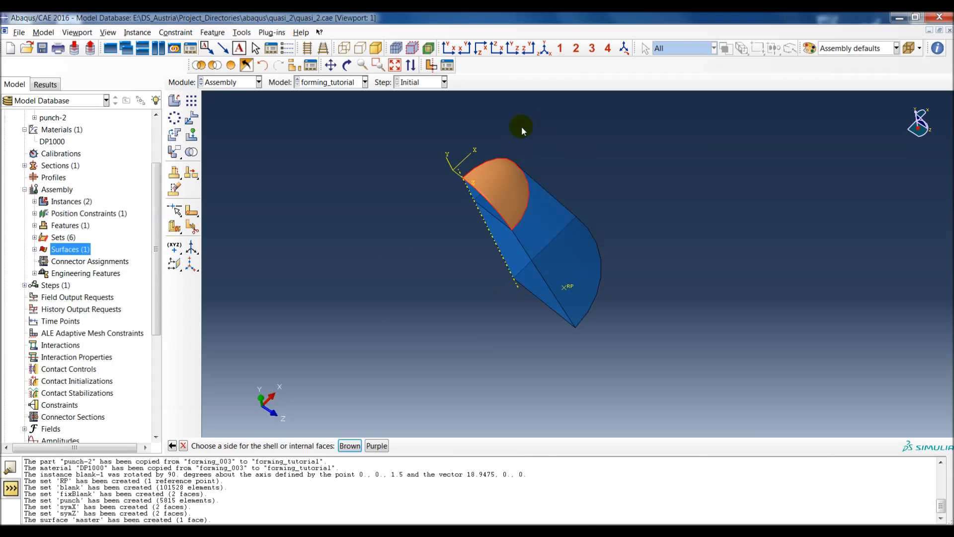
pyautogui.keyDown('ctrl'); pyautogui.keyDown('alt'); pyautogui.moveTo(568, 242); pyautogui.dragTo(551, 278); pyautogui.keyUp('alt'); pyautogui.keyUp('ctrl')
pyautogui.middleClick(404, 251)
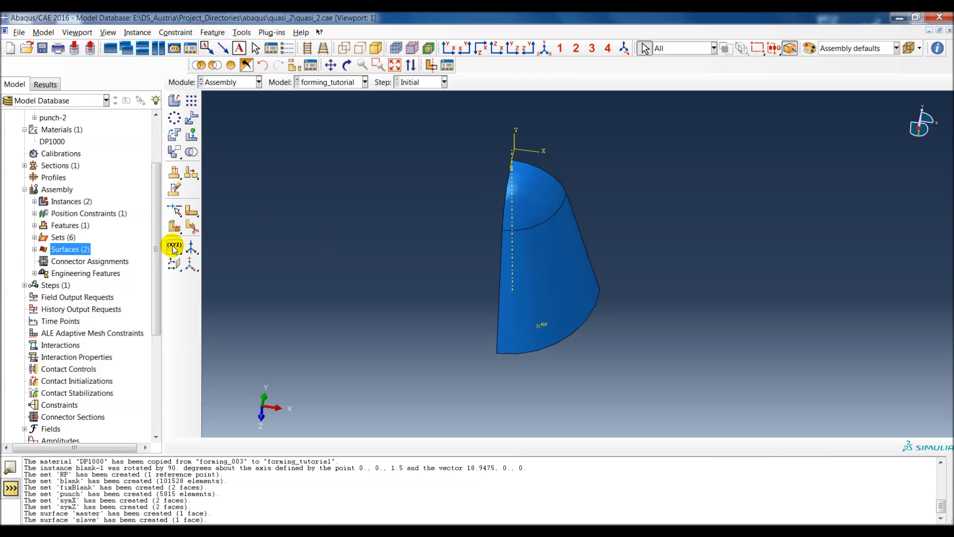
# Step: Create an ENCASTRE boundary condition named fixBlank in the Initial step on set fixBlank, displaying the whole assembly and highlighting selections in the viewport
pyautogui.moveTo(157, 252); pyautogui.dragTo(155, 329)
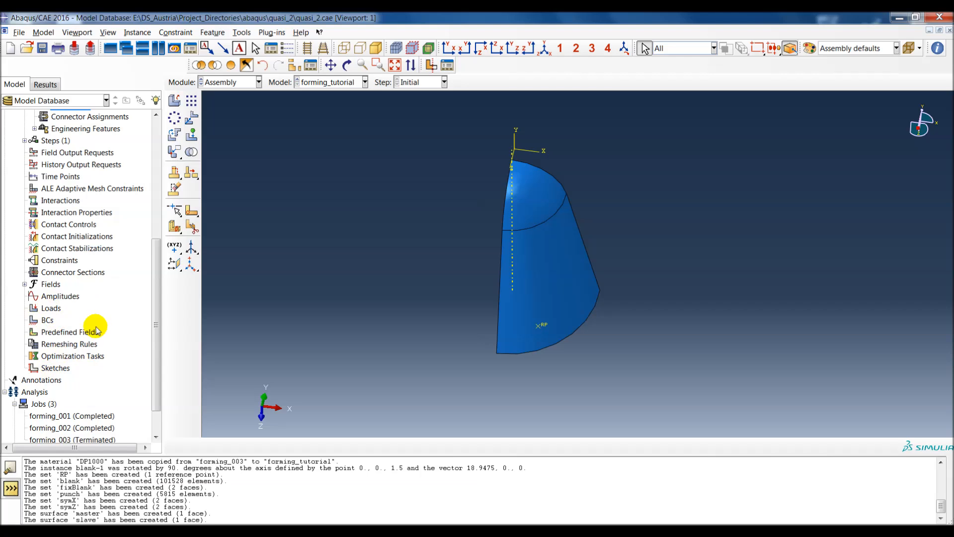
pyautogui.doubleClick(45, 321)
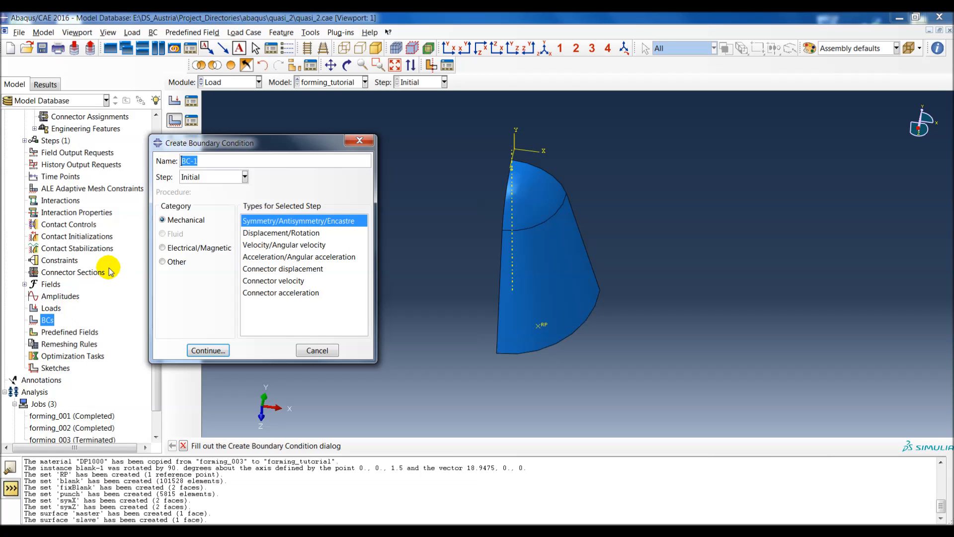
pyautogui.write('fixBlank')
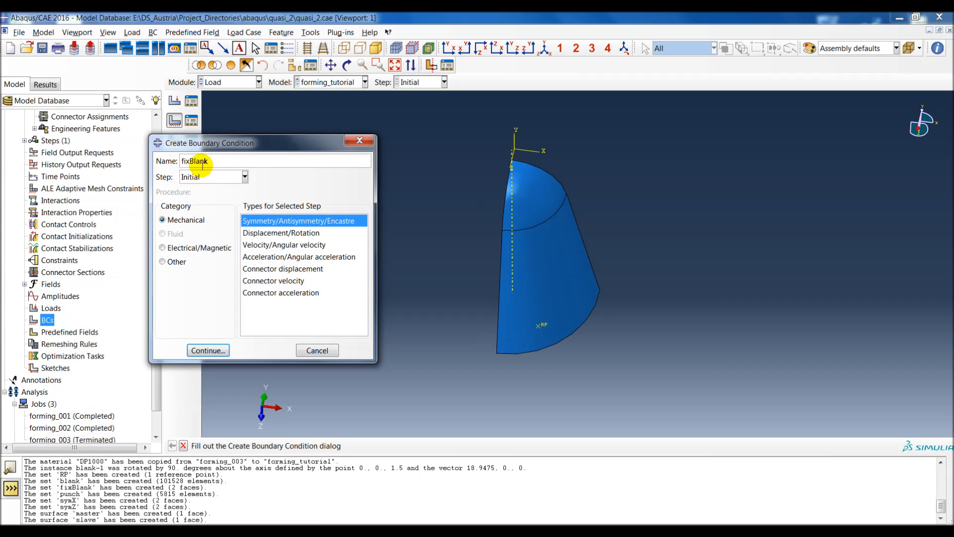
pyautogui.doubleClick(289, 222)
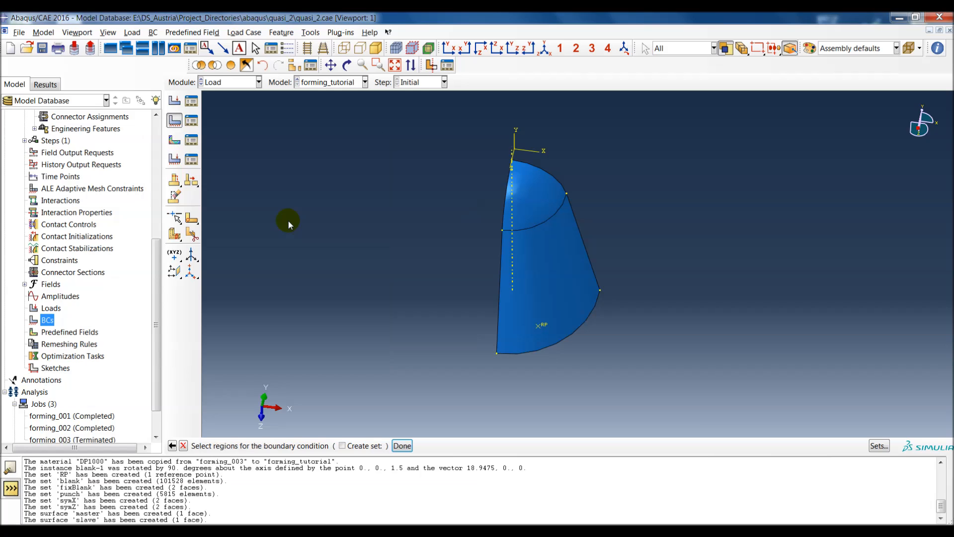
pyautogui.click(878, 441)
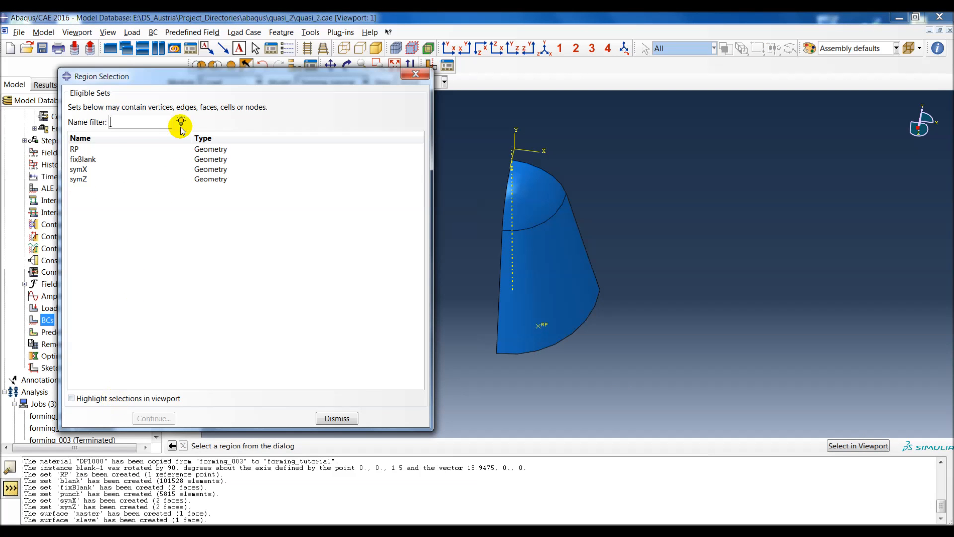
pyautogui.click(229, 65)
pyautogui.click(112, 397)
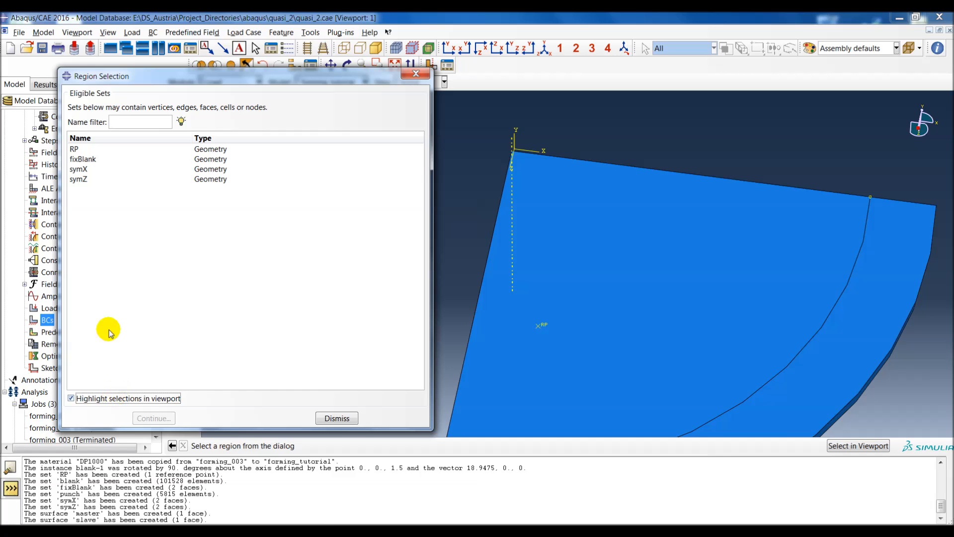
pyautogui.click(79, 159)
pyautogui.keyDown('ctrl'); pyautogui.keyDown('alt'); pyautogui.moveTo(579, 367); pyautogui.dragTo(532, 259); pyautogui.keyUp('alt'); pyautogui.keyUp('ctrl')
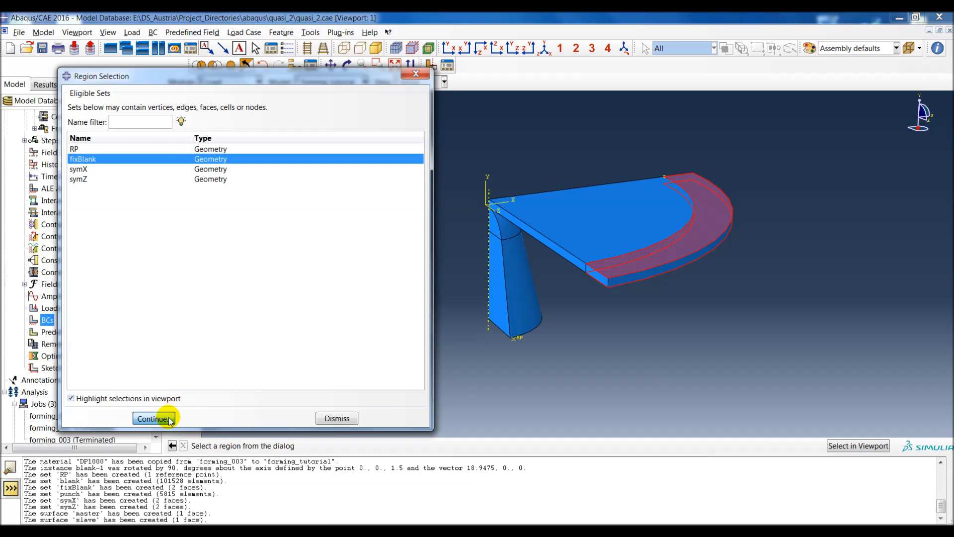
pyautogui.click(153, 418)
pyautogui.click(47, 278)
pyautogui.click(61, 293)
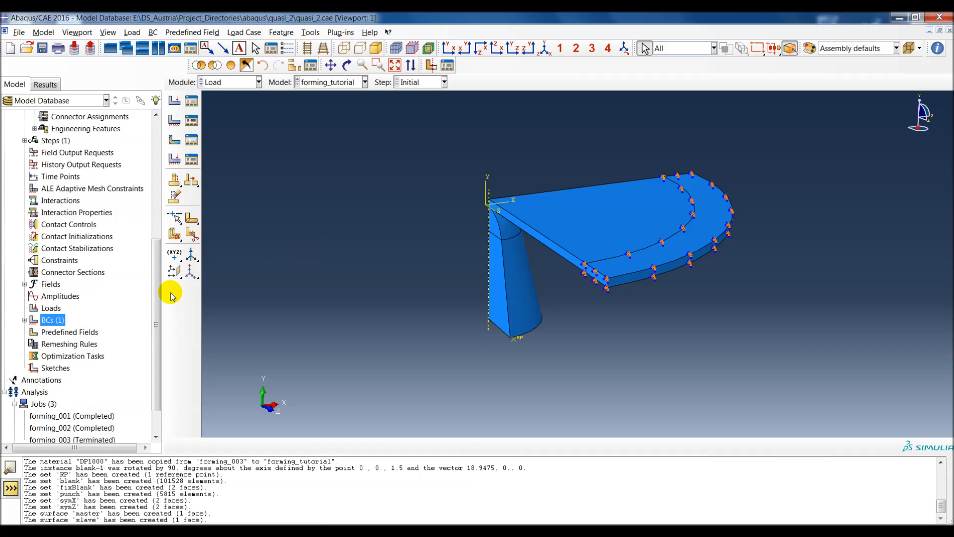
# Step: Create a Displacement/Rotation boundary condition named fixPunch in the Initial step on set RP, constraining U1, U3, UR1, UR2 and UR3 but not U2
pyautogui.moveTo(155, 326); pyautogui.dragTo(155, 333)
pyautogui.doubleClick(53, 308)
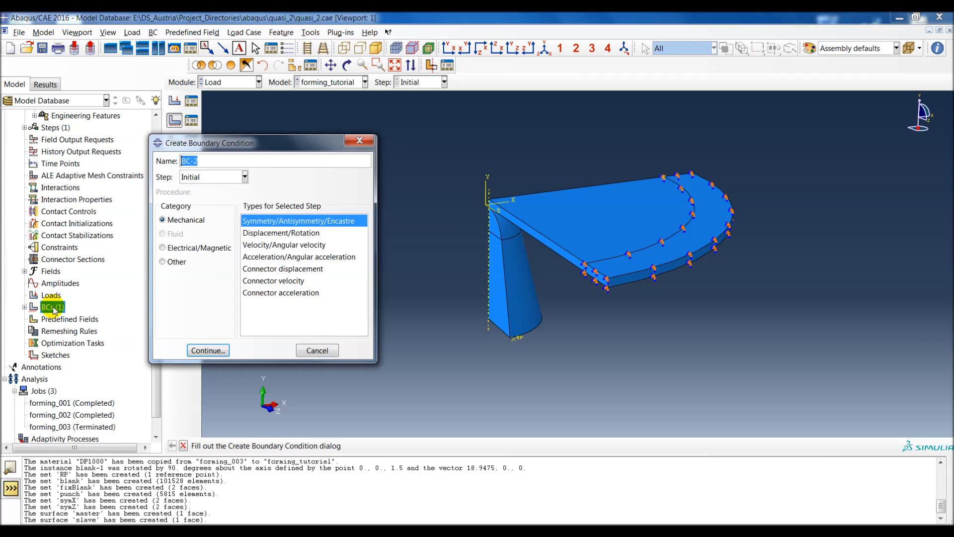
pyautogui.write('fix')
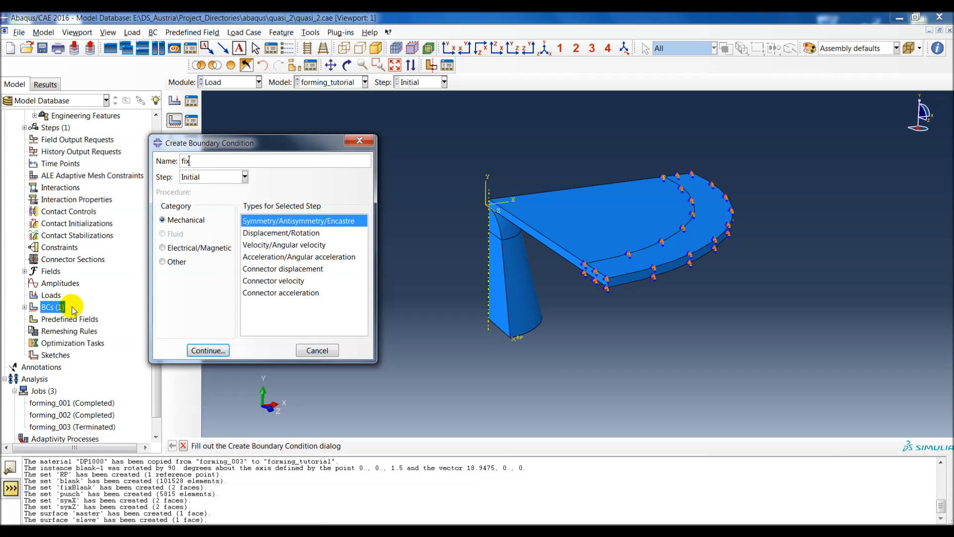
pyautogui.write('Punch')
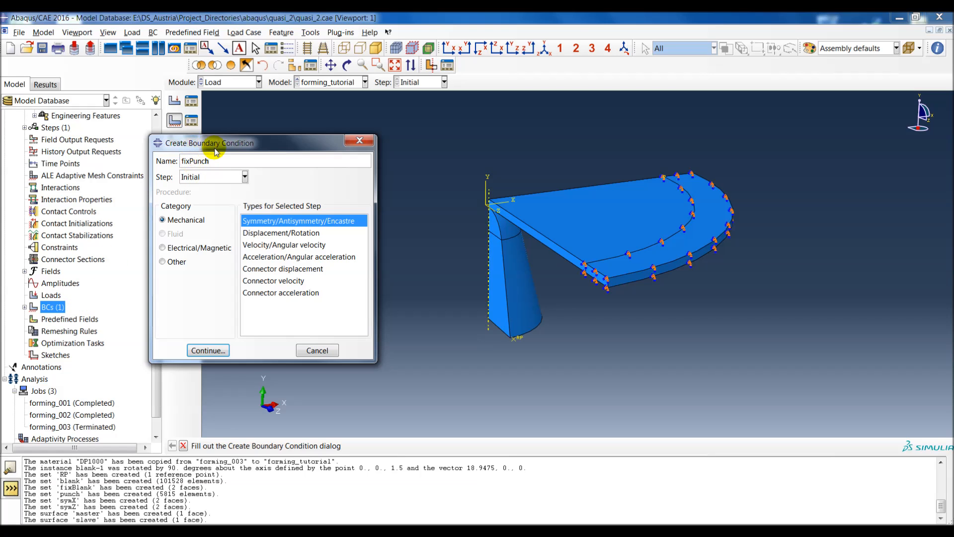
pyautogui.moveTo(275, 143); pyautogui.dragTo(243, 132)
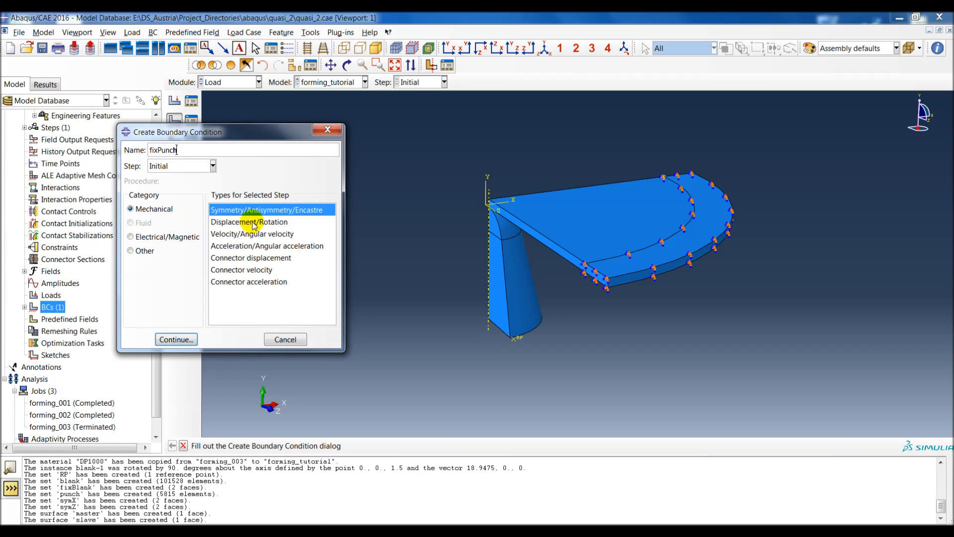
pyautogui.moveTo(264, 132); pyautogui.dragTo(236, 141)
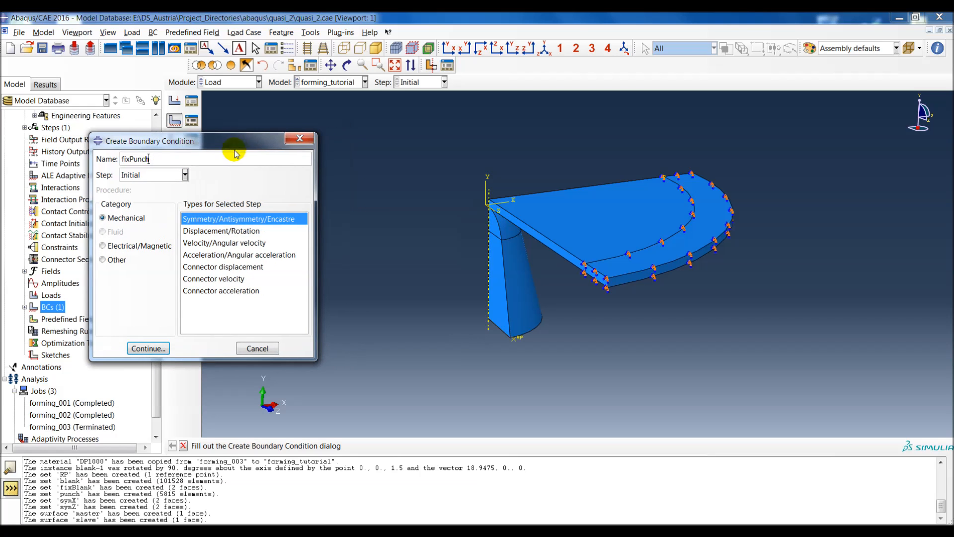
pyautogui.doubleClick(234, 231)
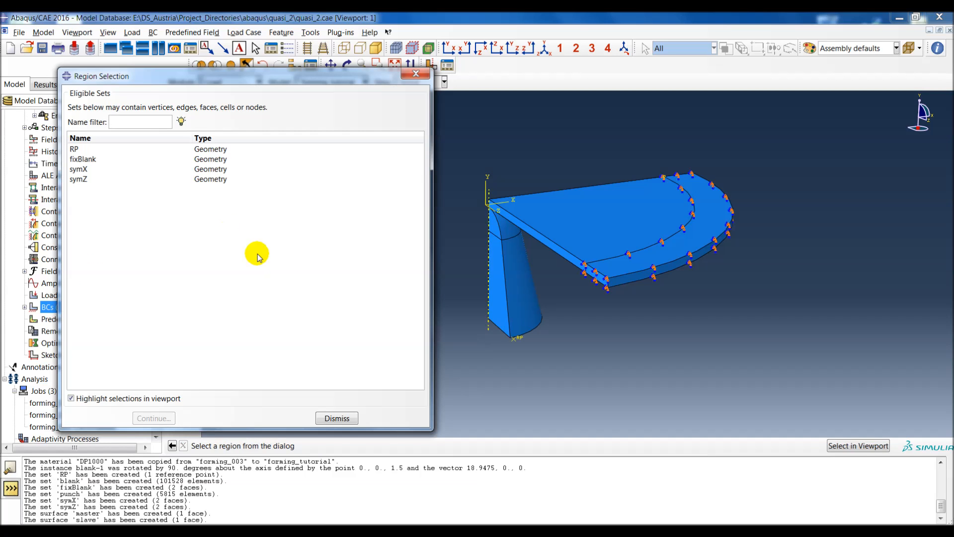
pyautogui.click(88, 150)
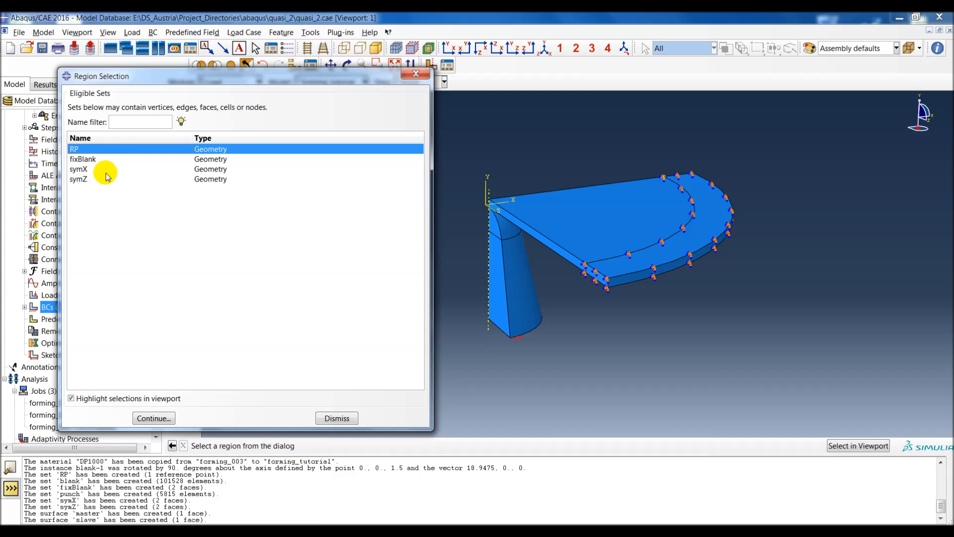
pyautogui.click(152, 419)
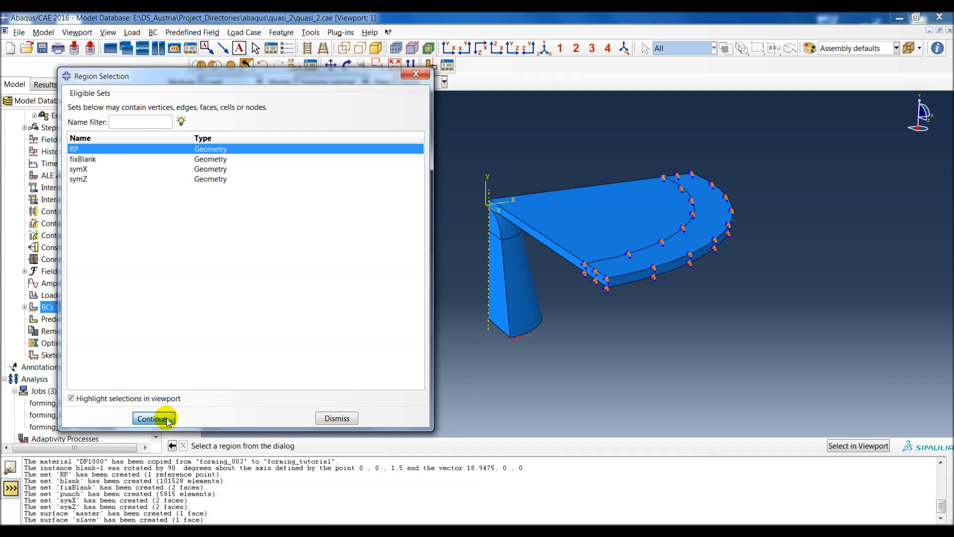
pyautogui.click(56, 245)
pyautogui.click(59, 259)
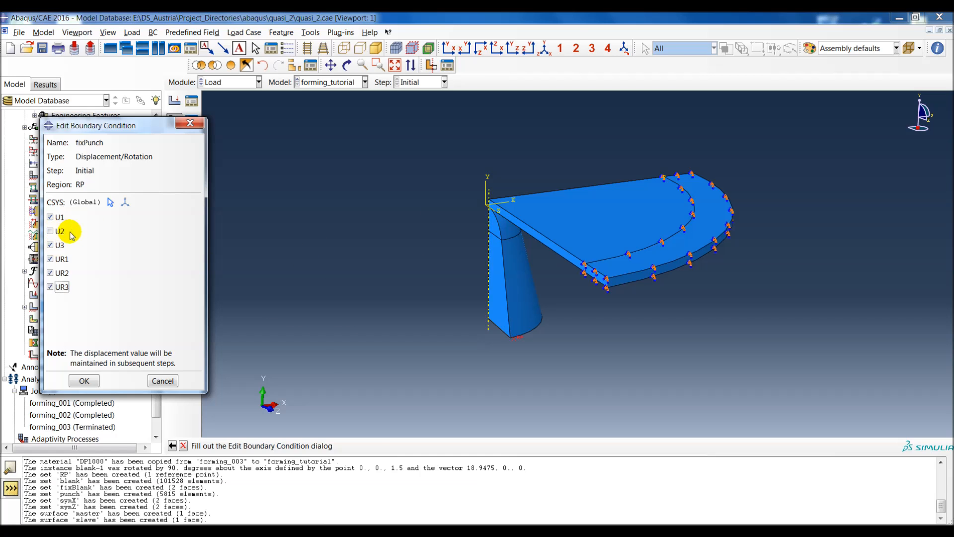
pyautogui.click(84, 381)
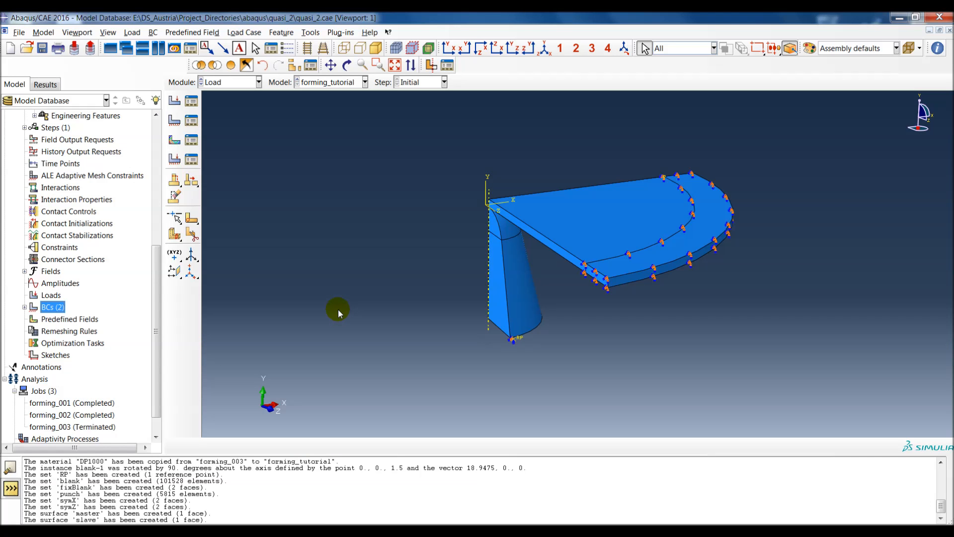
# Step: Create a symmetry boundary condition named symX in the Initial step on set symX, using the XSYMM option
pyautogui.doubleClick(58, 308)
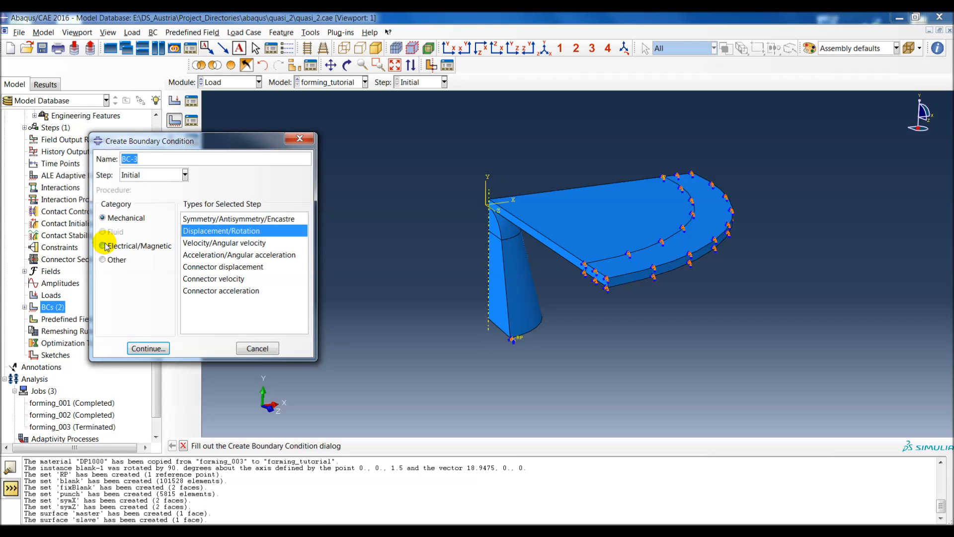
pyautogui.write('symX')
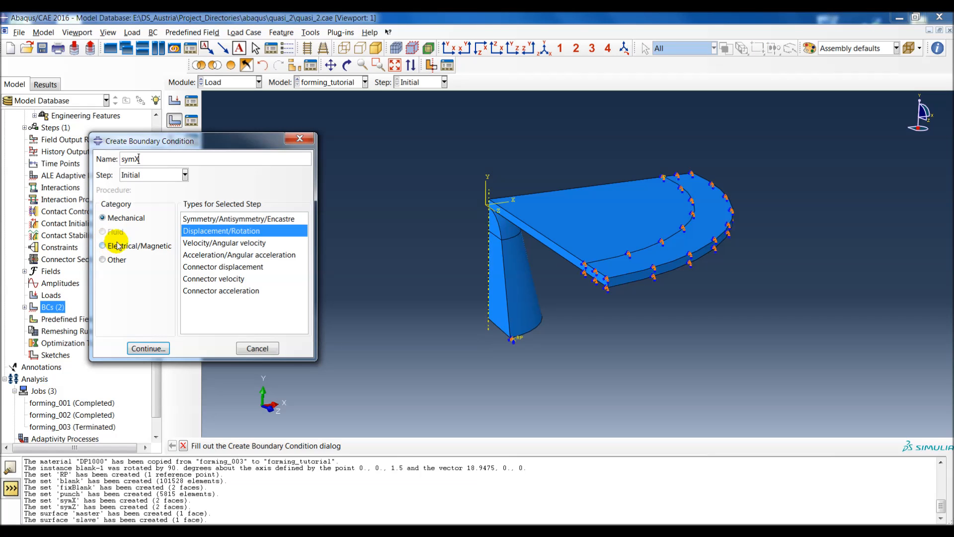
pyautogui.doubleClick(242, 219)
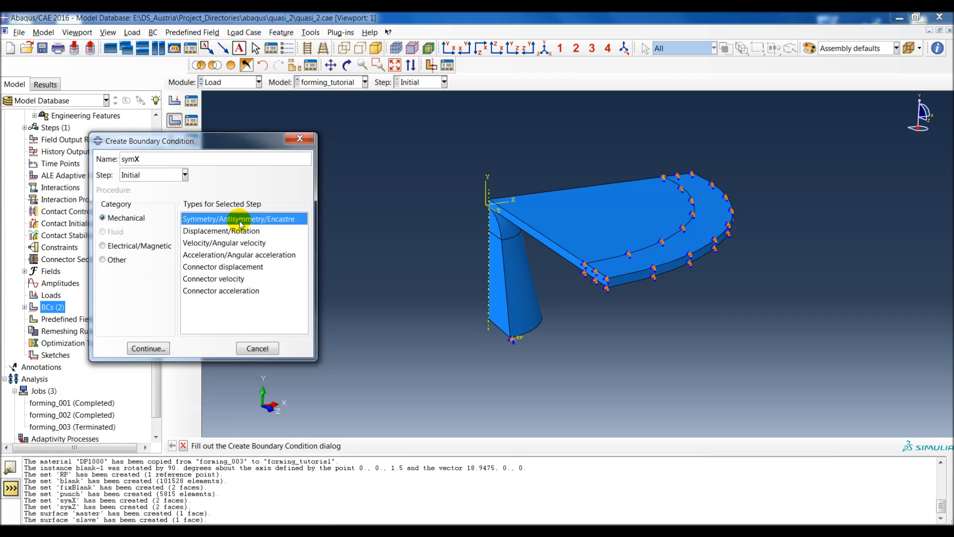
pyautogui.doubleClick(82, 169)
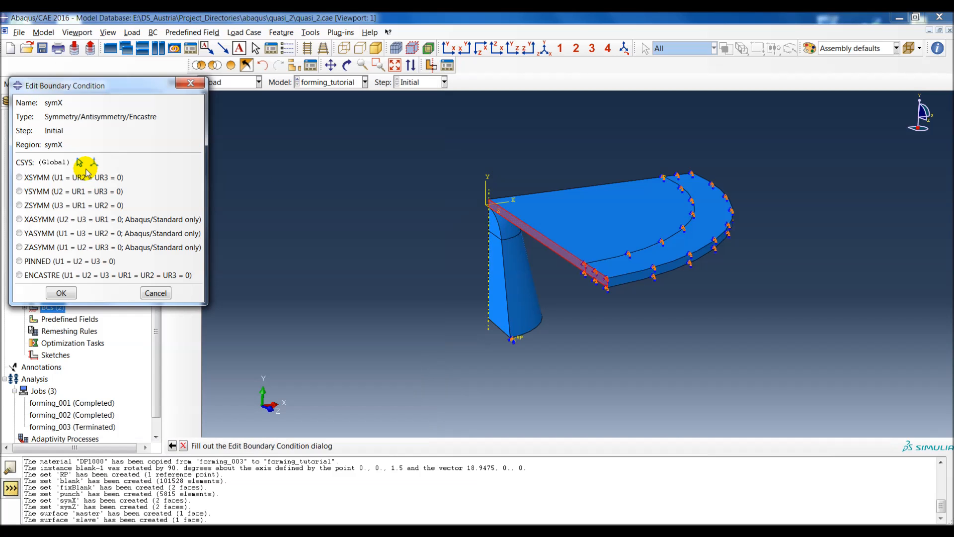
pyautogui.click(55, 178)
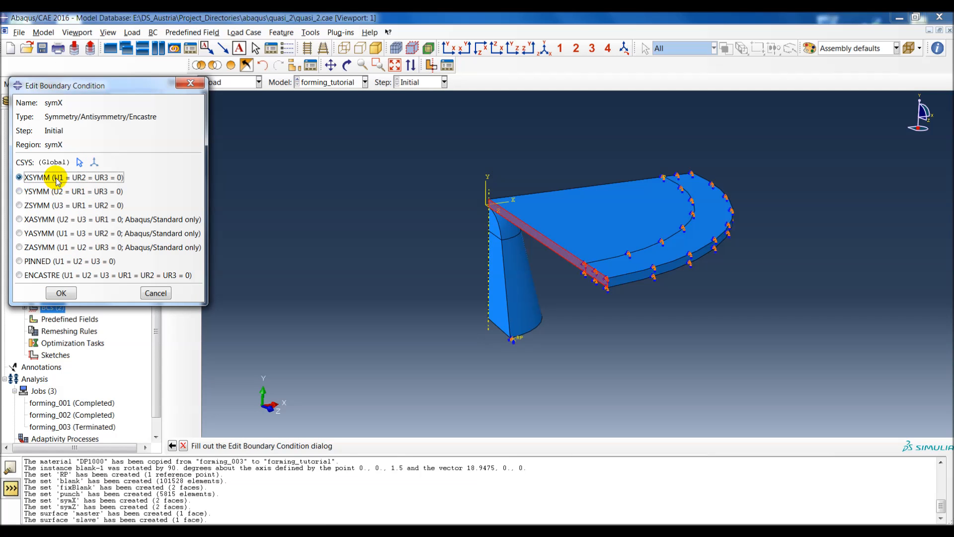
pyautogui.click(70, 294)
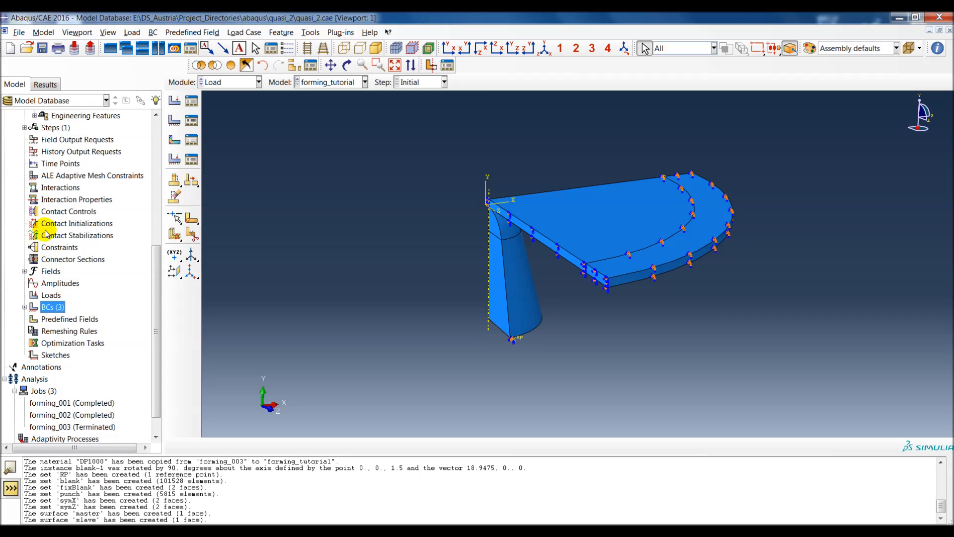
# Step: Create a symmetry boundary condition named symZ in the Initial step on set symZ, using the ZSYMM option
pyautogui.doubleClick(54, 305)
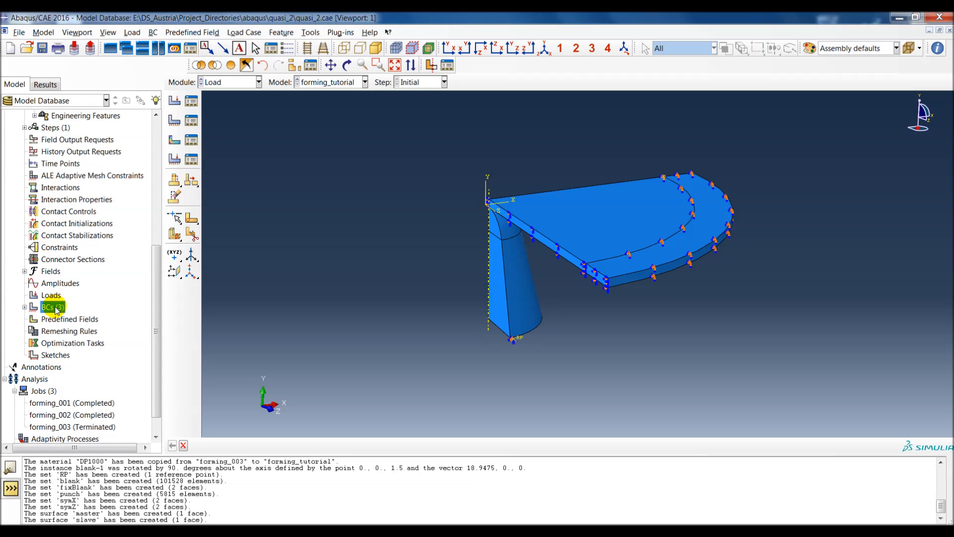
pyautogui.write('symZ')
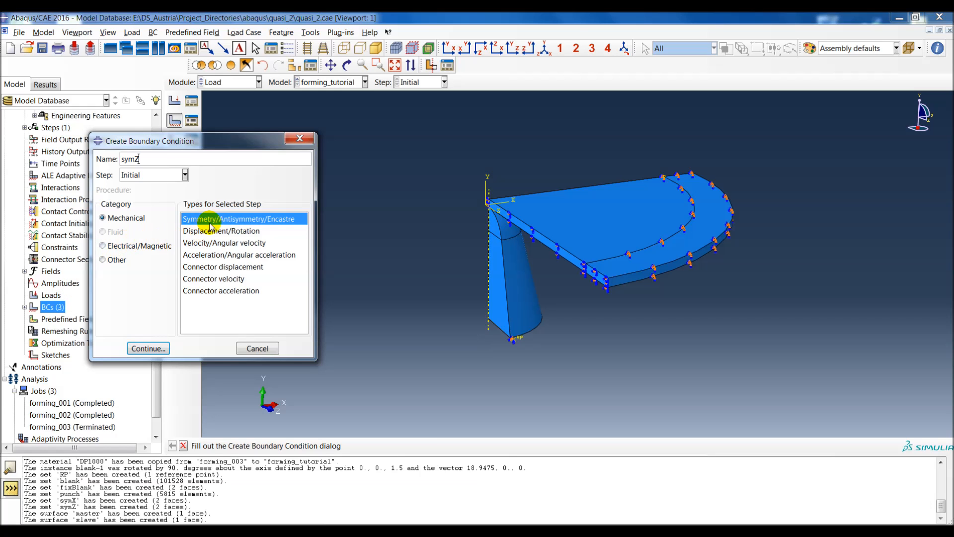
pyautogui.press('Return')
pyautogui.doubleClick(92, 179)
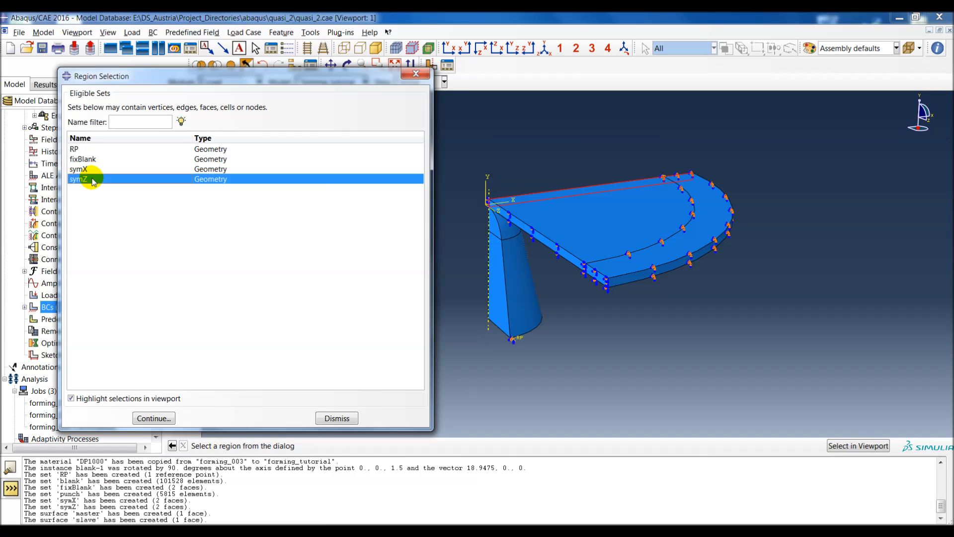
pyautogui.click(79, 206)
pyautogui.click(61, 292)
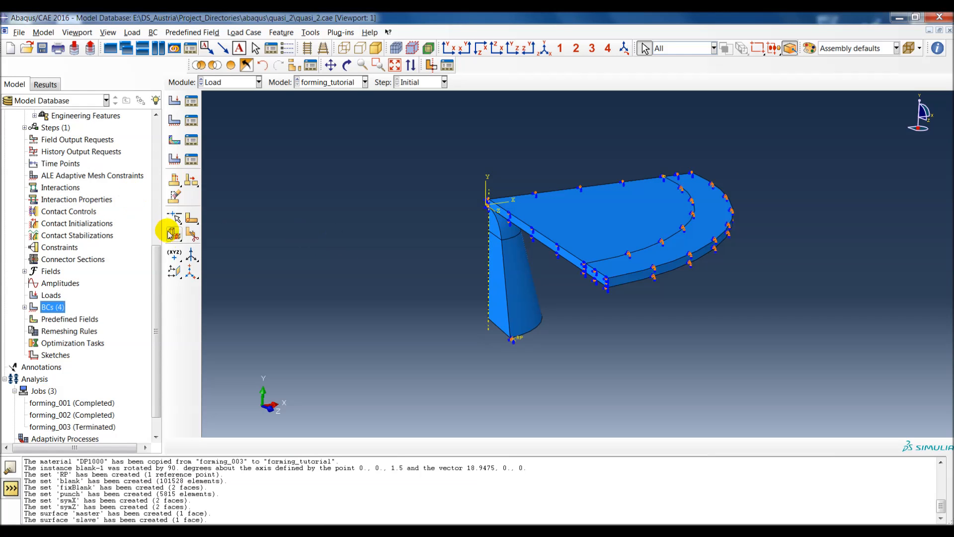
# Step: Start a new Dynamic, Explicit step named Step-1 after the Initial step and set its time period to 2
pyautogui.moveTo(156, 256); pyautogui.dragTo(154, 218)
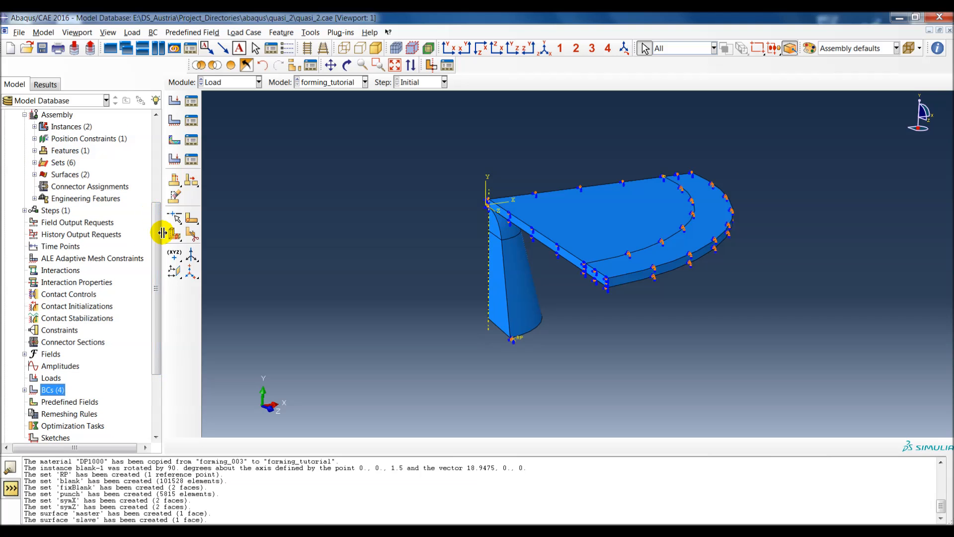
pyautogui.doubleClick(49, 211)
pyautogui.moveTo(440, 362); pyautogui.dragTo(437, 335)
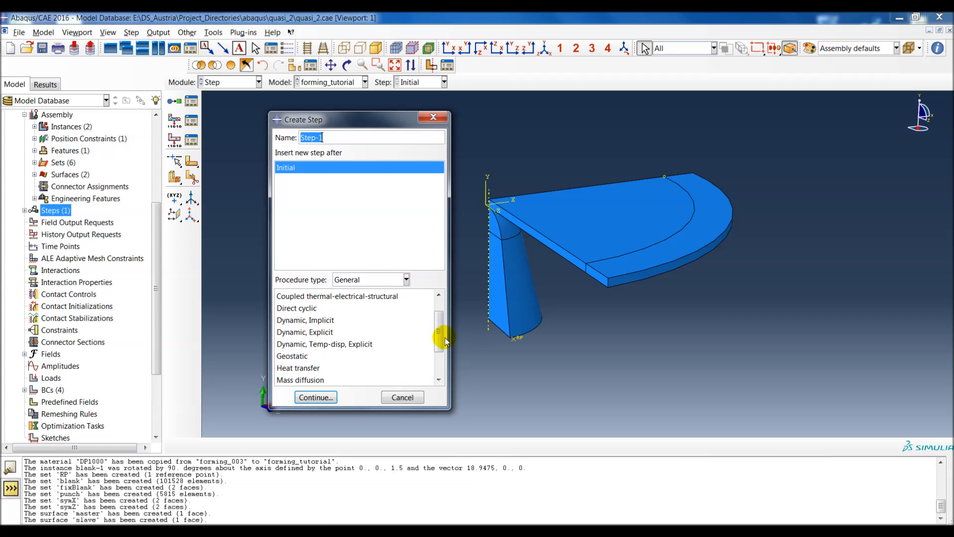
pyautogui.click(315, 331)
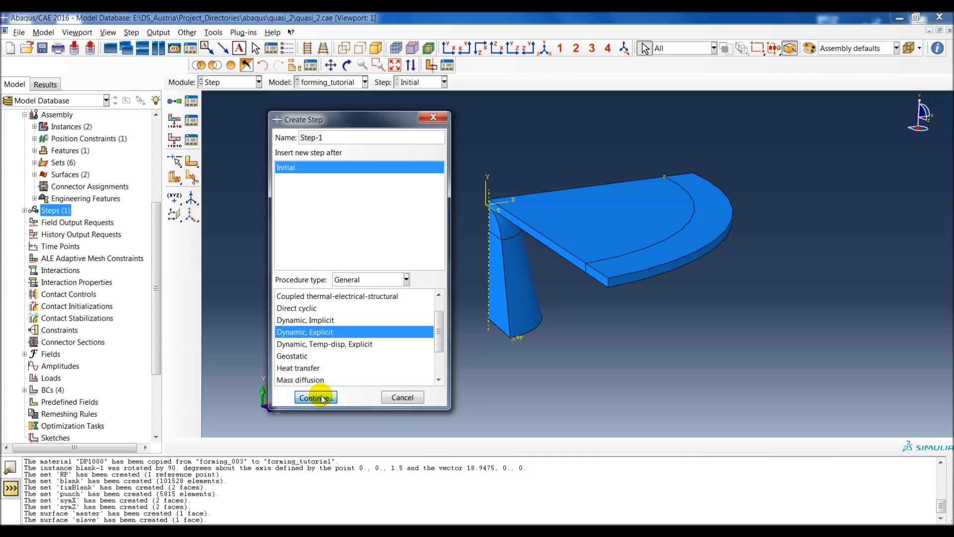
pyautogui.click(316, 397)
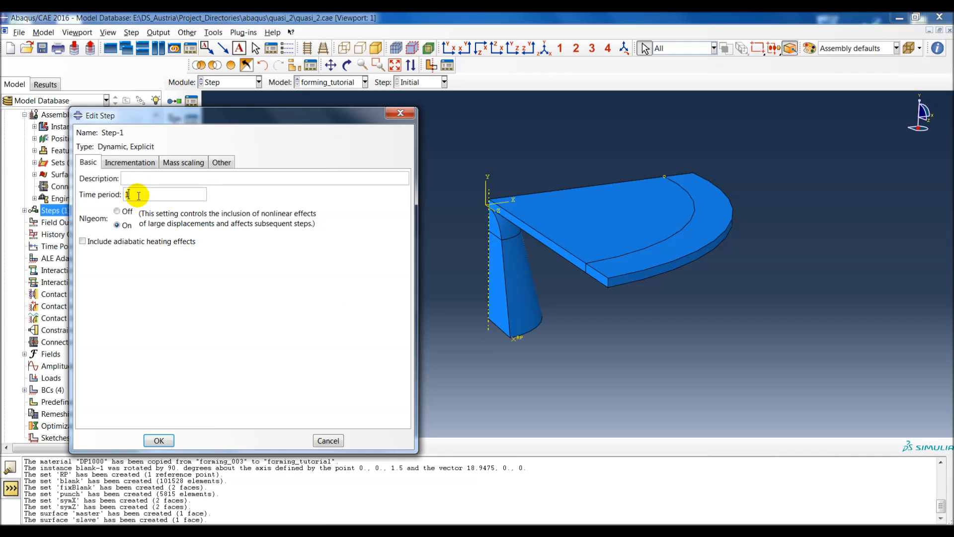
pyautogui.doubleClick(128, 194)
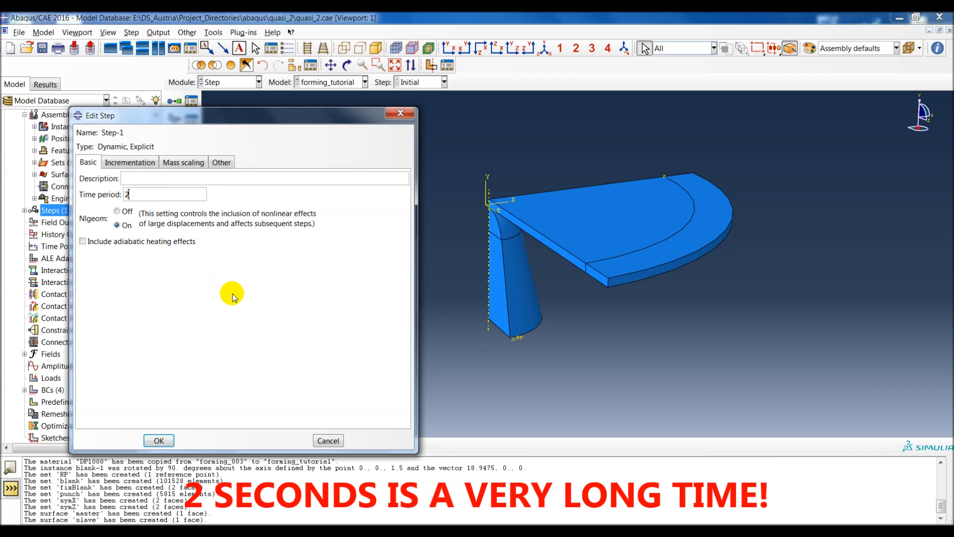
# Step: Add mass scaling to Step-1 for the whole model at the beginning of the step with a factor of 1e6, and finish the step
pyautogui.click(142, 162)
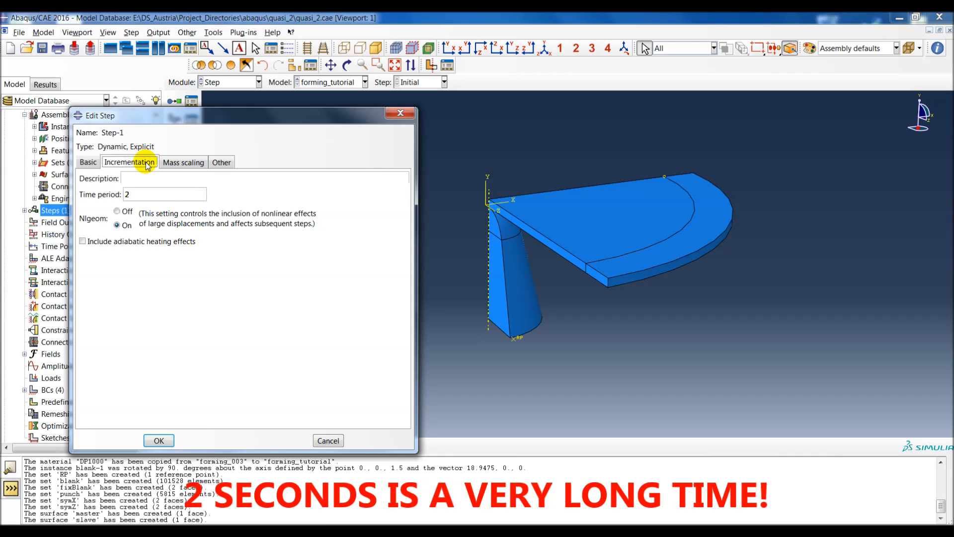
pyautogui.click(177, 163)
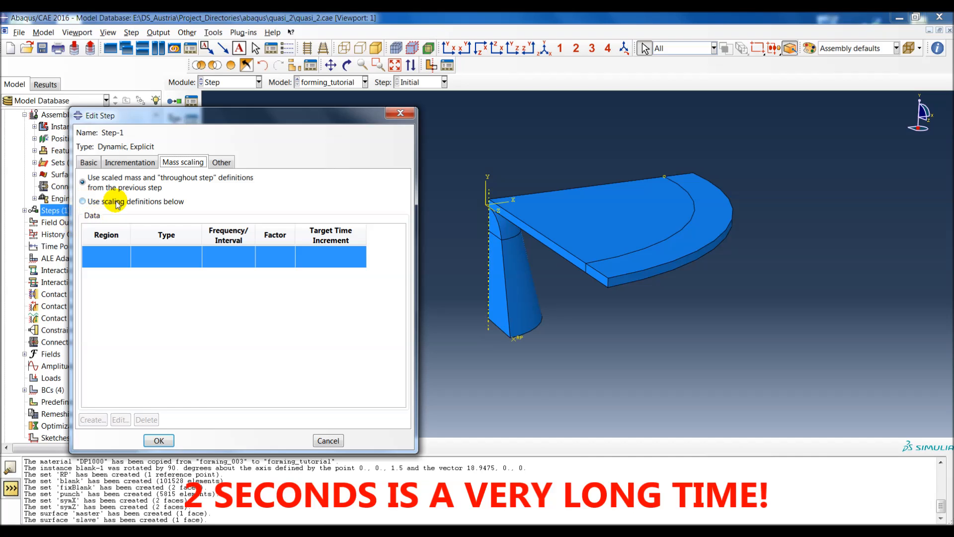
pyautogui.click(128, 205)
pyautogui.click(92, 419)
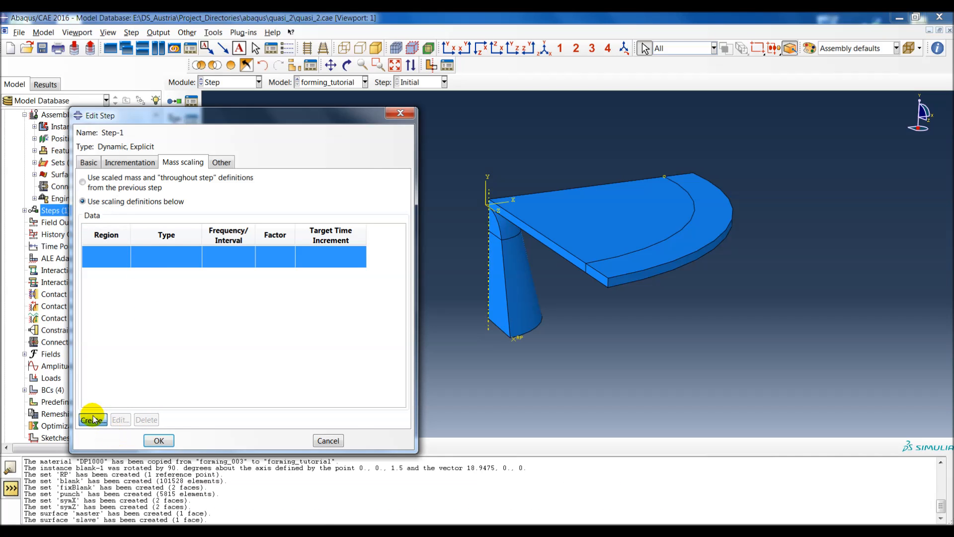
pyautogui.click(216, 279)
pyautogui.write('1e6')
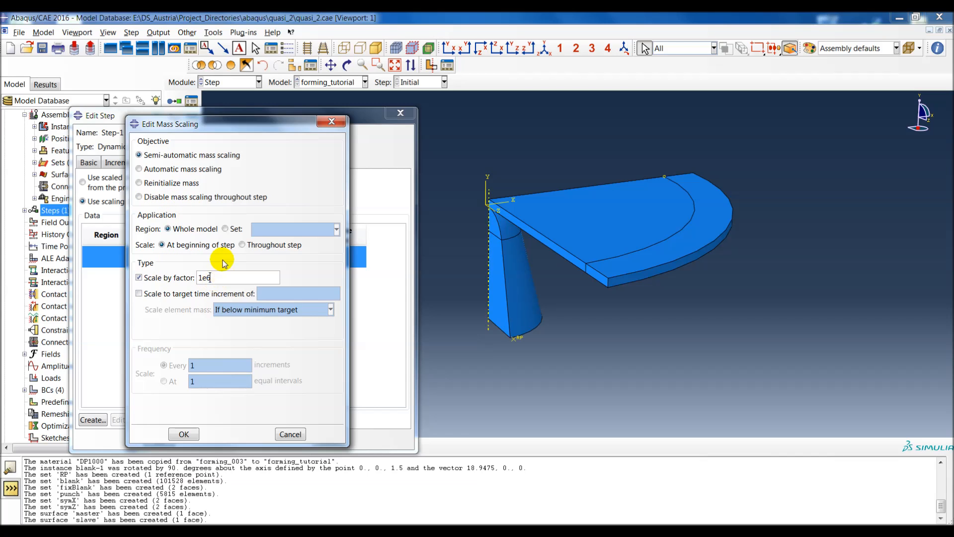
pyautogui.click(183, 435)
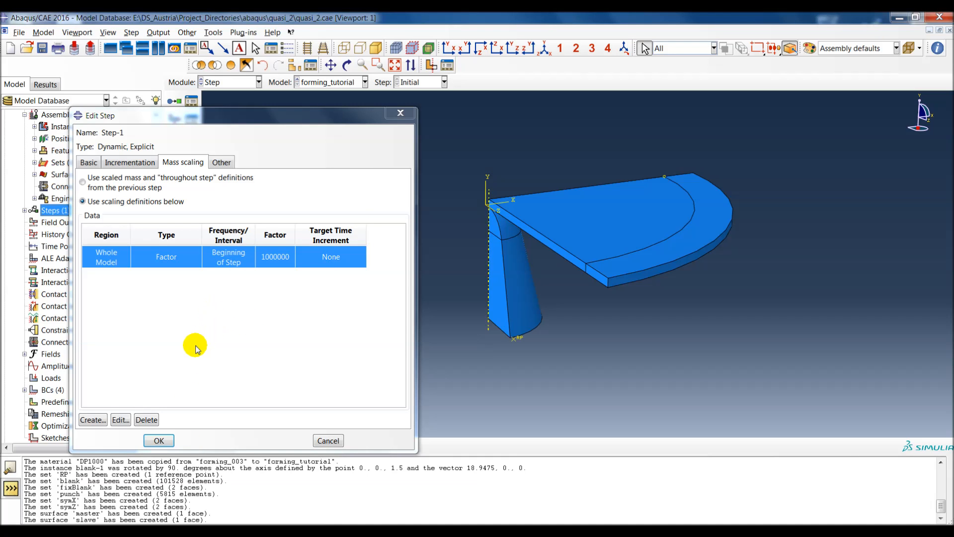
pyautogui.click(158, 440)
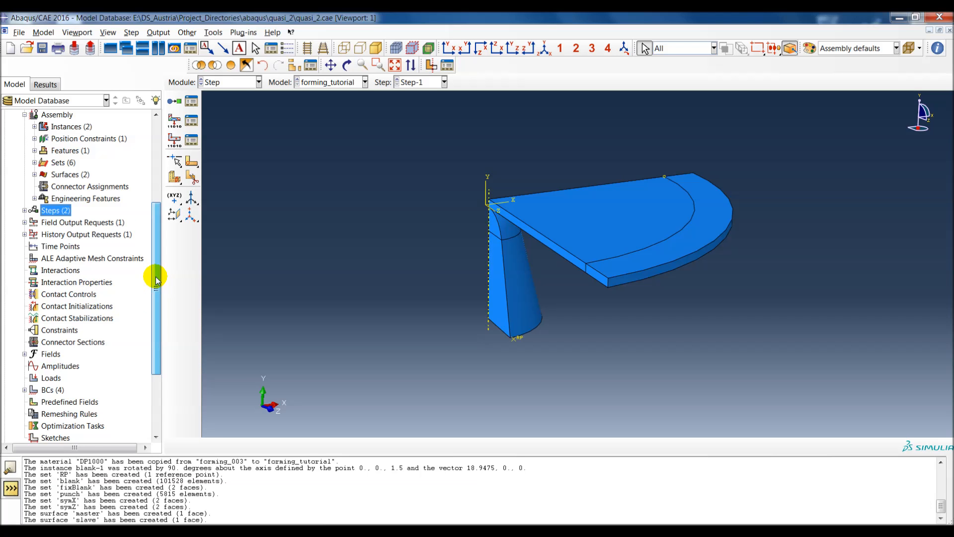
# Step: Start a new amplitude of type Smooth step named smoothStep
pyautogui.moveTo(156, 273); pyautogui.dragTo(142, 330)
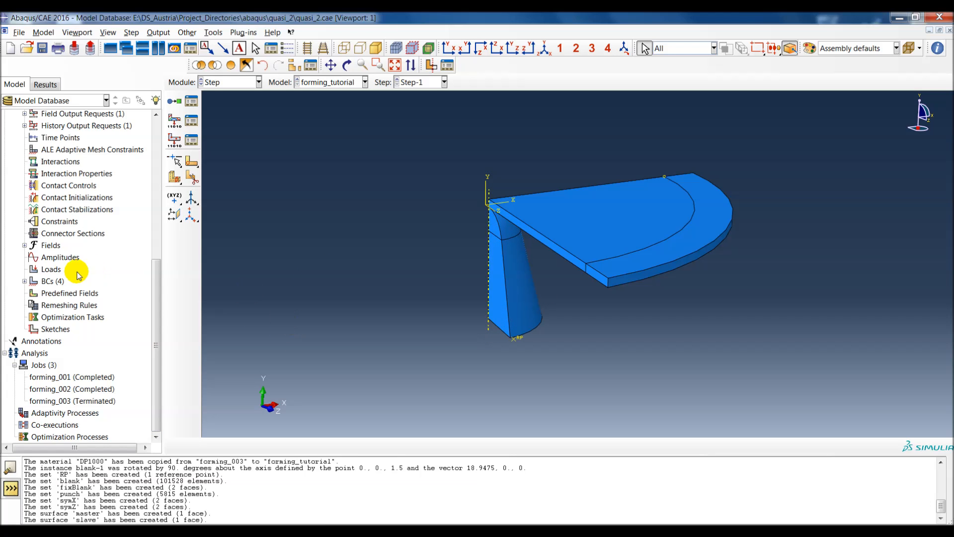
pyautogui.moveTo(156, 294); pyautogui.dragTo(148, 266)
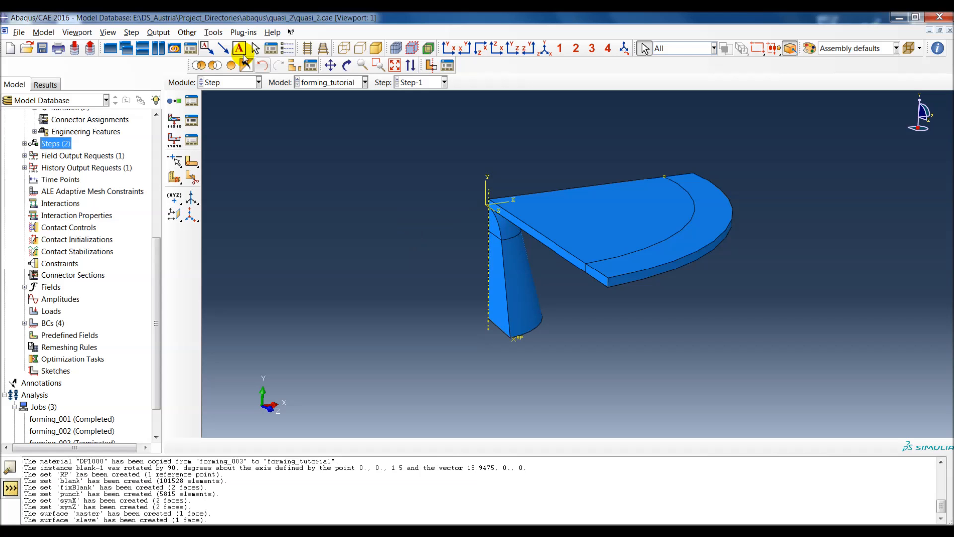
pyautogui.doubleClick(69, 301)
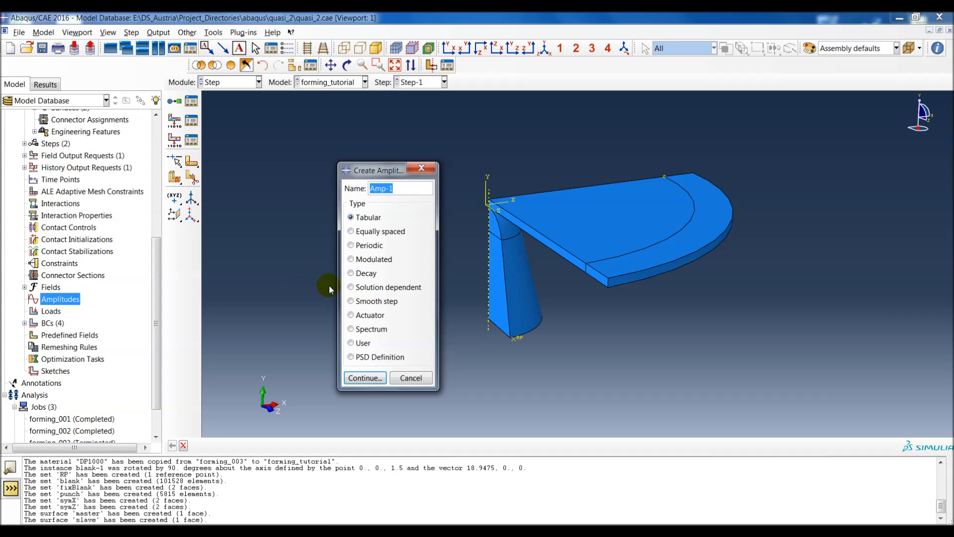
pyautogui.click(368, 302)
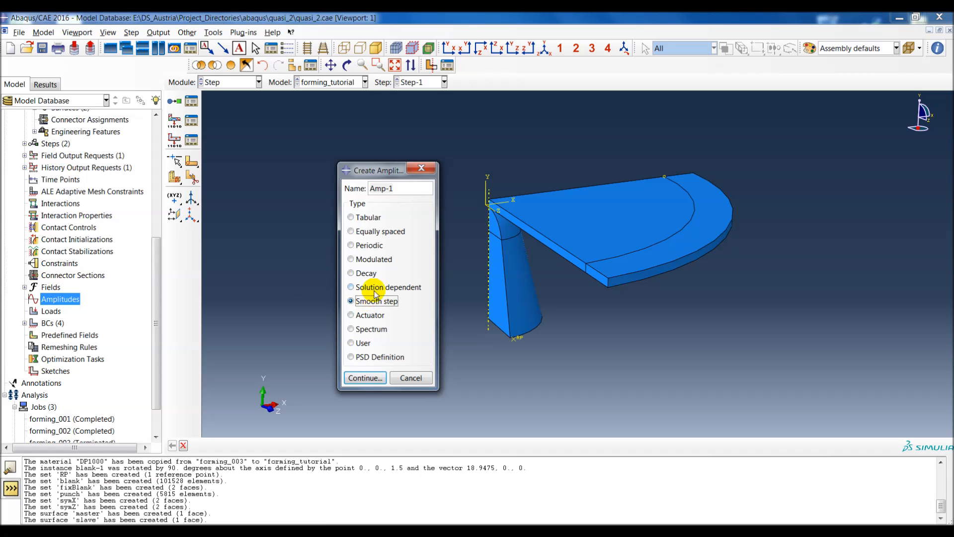
pyautogui.moveTo(386, 173); pyautogui.dragTo(352, 160)
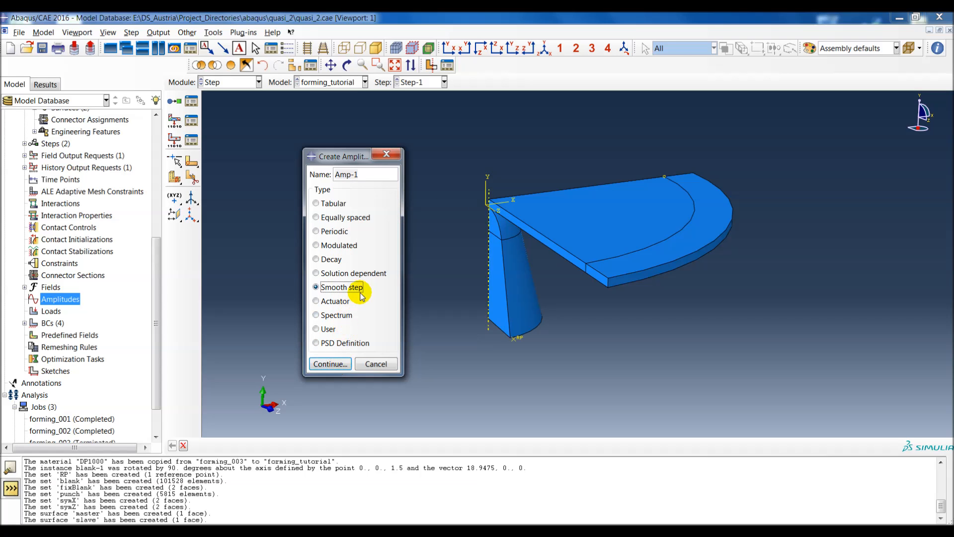
pyautogui.moveTo(365, 174); pyautogui.dragTo(325, 169)
pyautogui.write('sm')
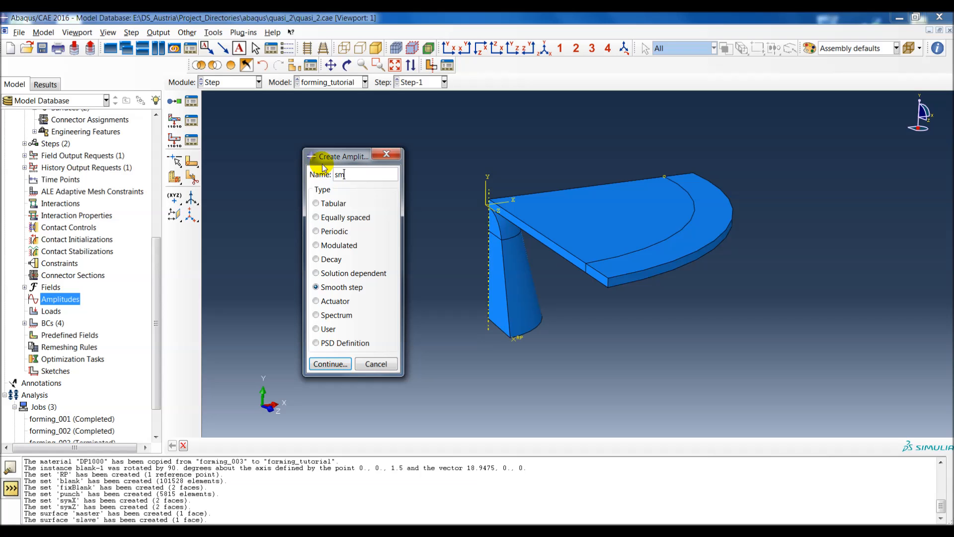
pyautogui.write('oothStep')
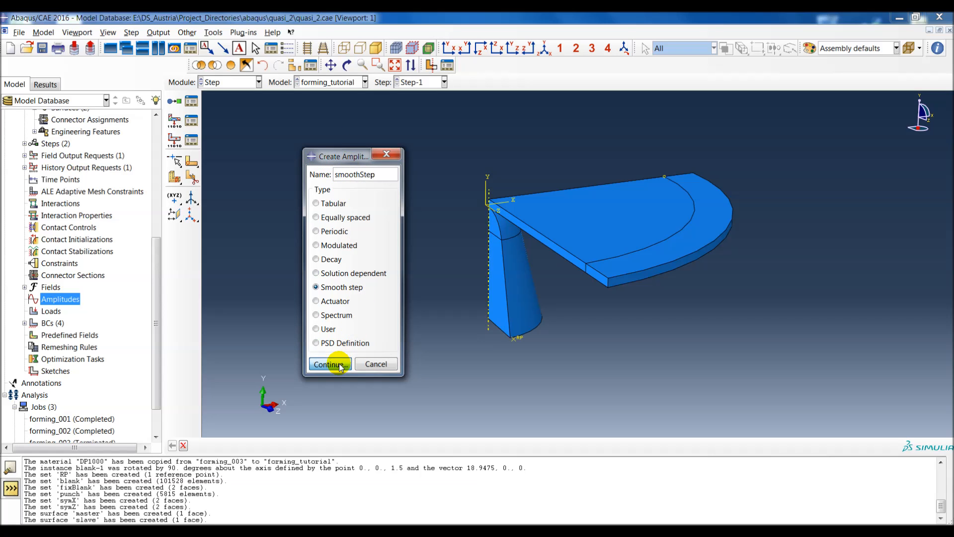
pyautogui.click(330, 363)
# Step: Define the smoothStep amplitude in step time with amplitude 0 at time 0 and amplitude 1 at time 2
pyautogui.click(242, 303)
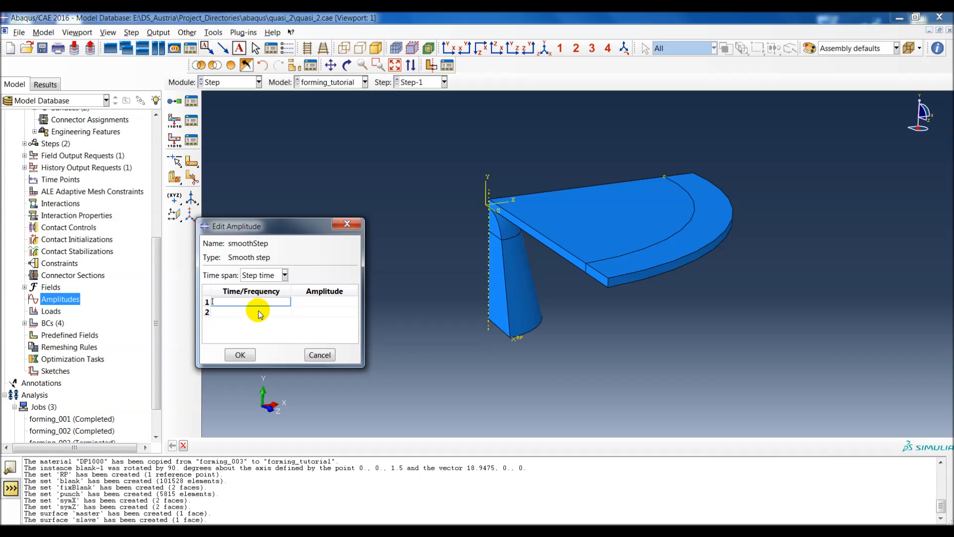
pyautogui.write('0')
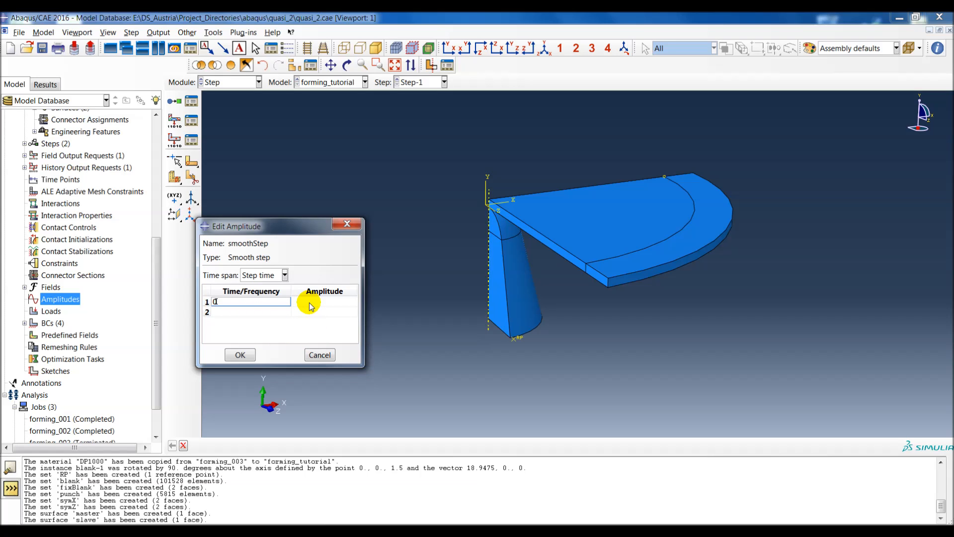
pyautogui.click(309, 304)
pyautogui.write('0')
pyautogui.click(272, 312)
pyautogui.write('2')
pyautogui.click(308, 312)
pyautogui.write('1')
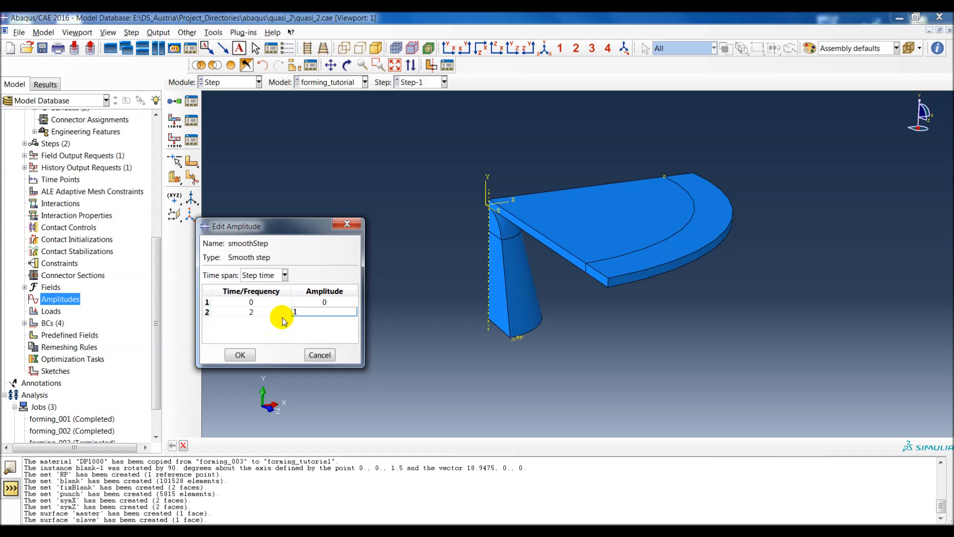
pyautogui.doubleClick(321, 312)
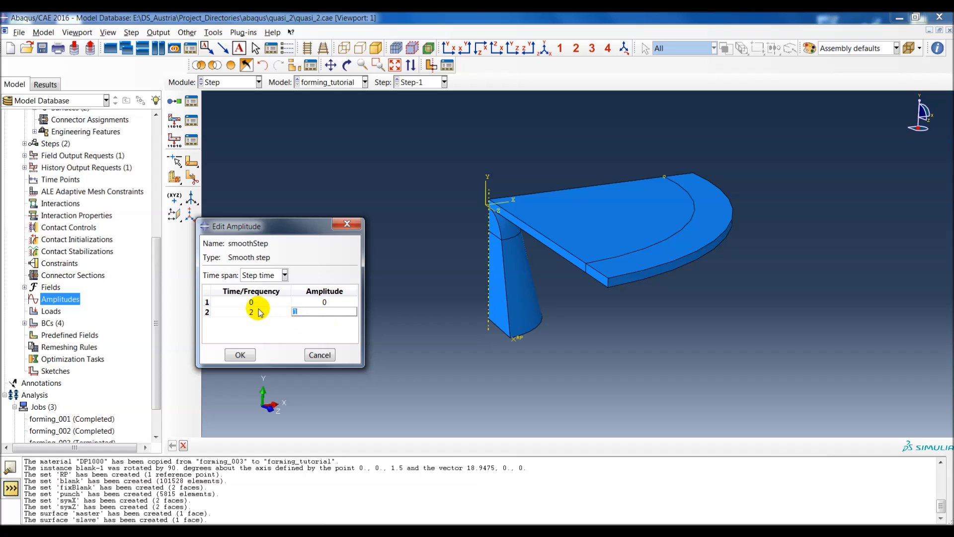
pyautogui.click(243, 353)
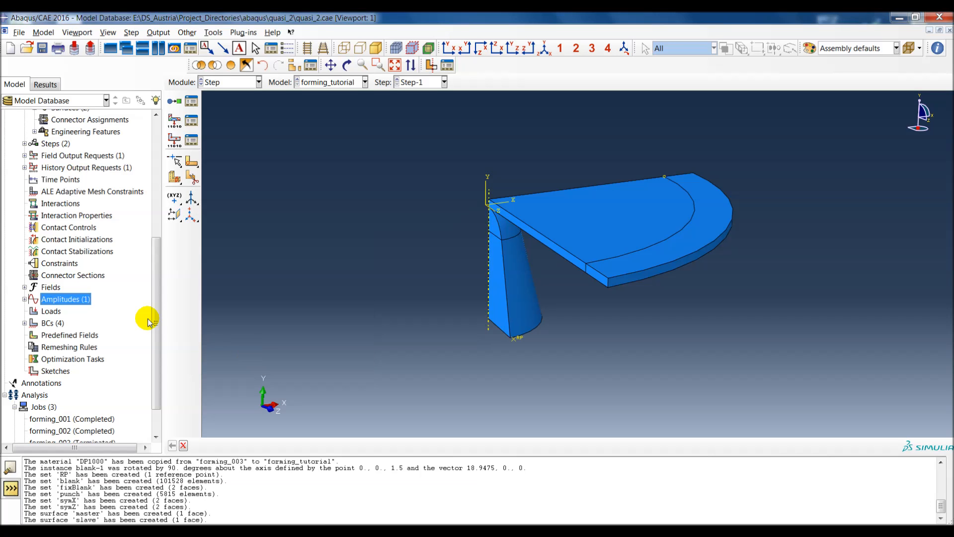
# Step: Start a Displacement/Rotation boundary condition named movePunch in Step-1, applied to set RP
pyautogui.doubleClick(50, 324)
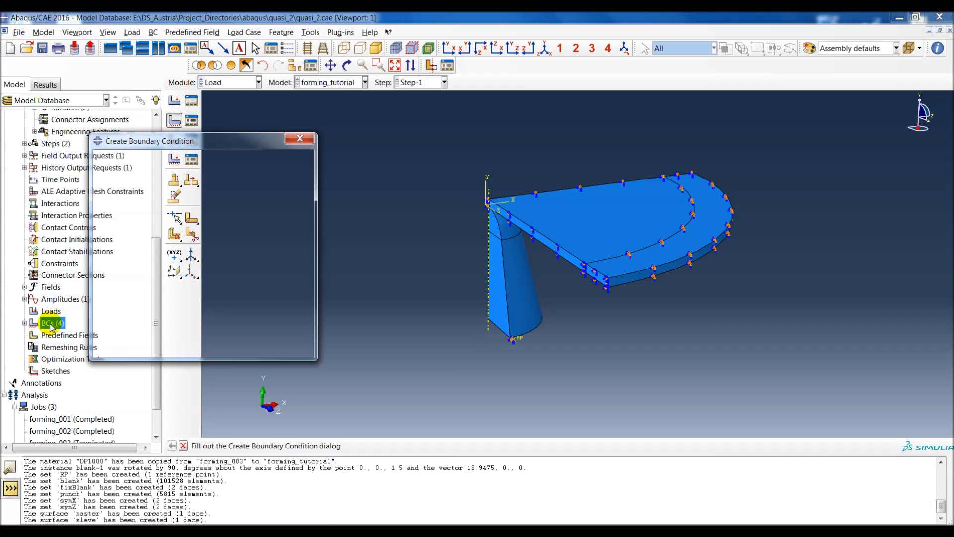
pyautogui.click(146, 174)
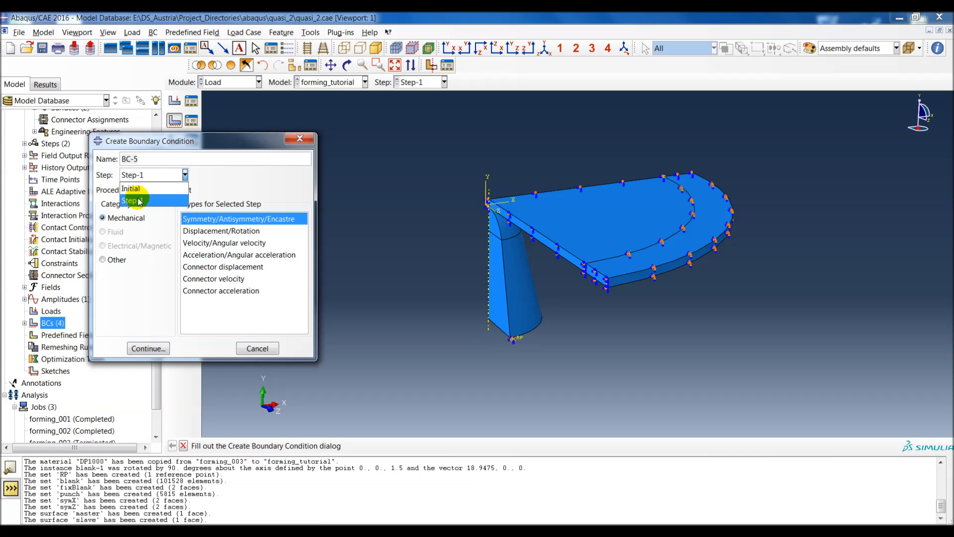
pyautogui.click(138, 176)
pyautogui.moveTo(142, 158); pyautogui.dragTo(115, 155)
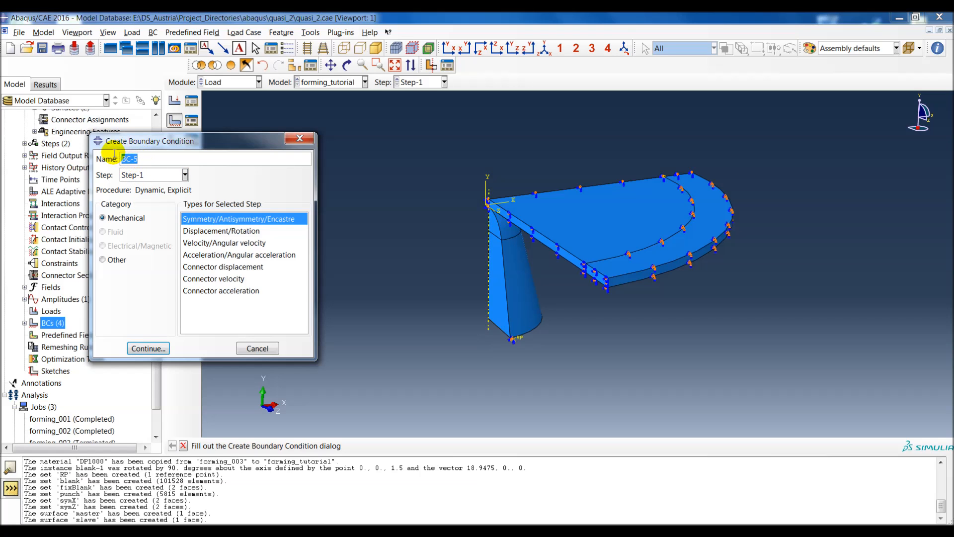
pyautogui.write('move')
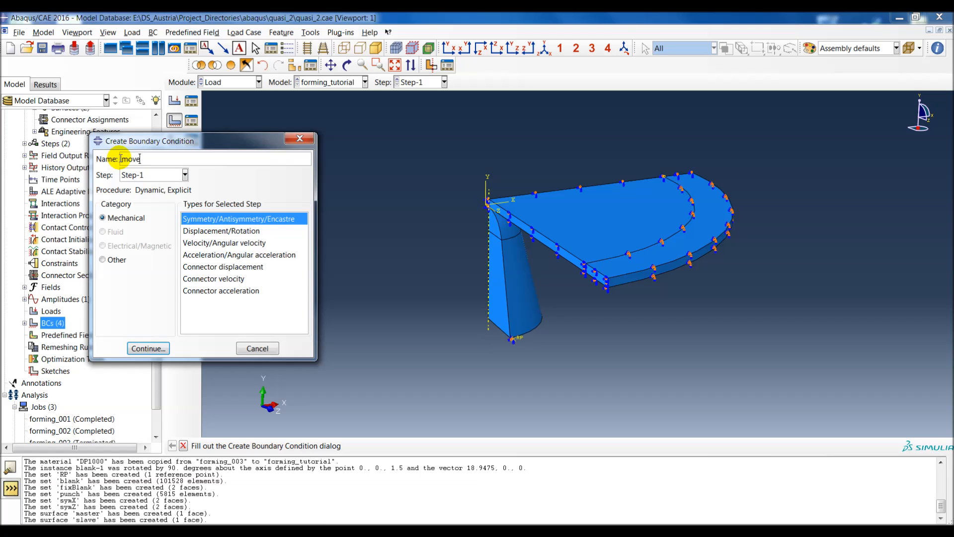
pyautogui.write('Punch')
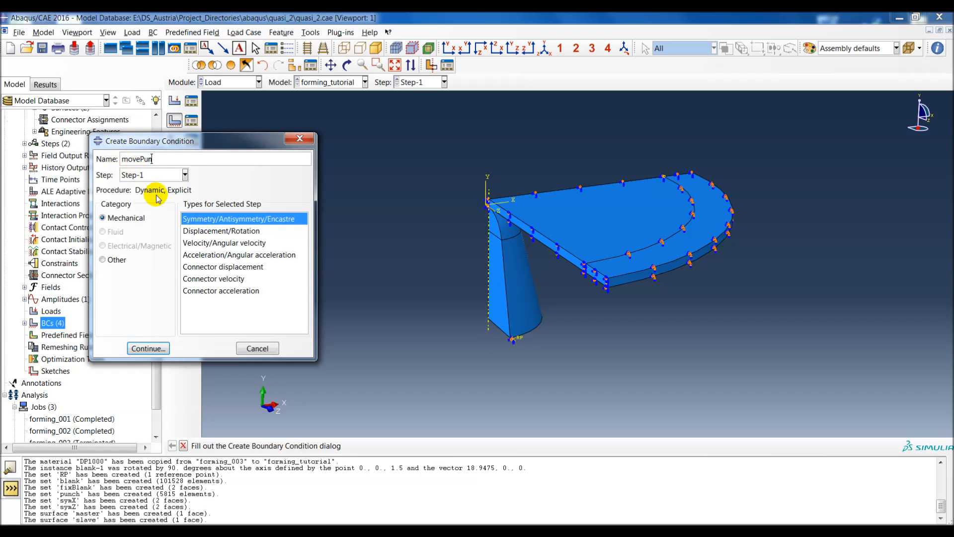
pyautogui.click(218, 231)
pyautogui.click(147, 349)
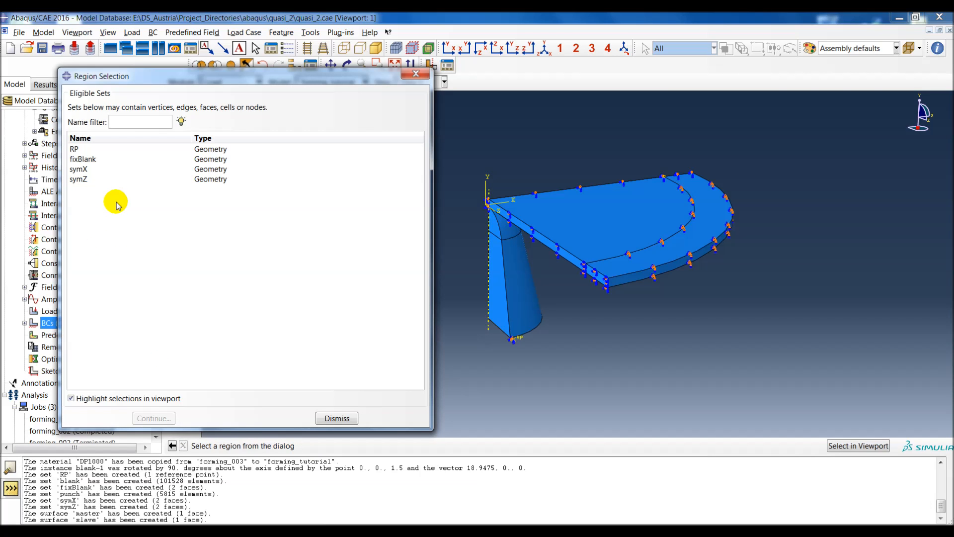
pyautogui.click(76, 149)
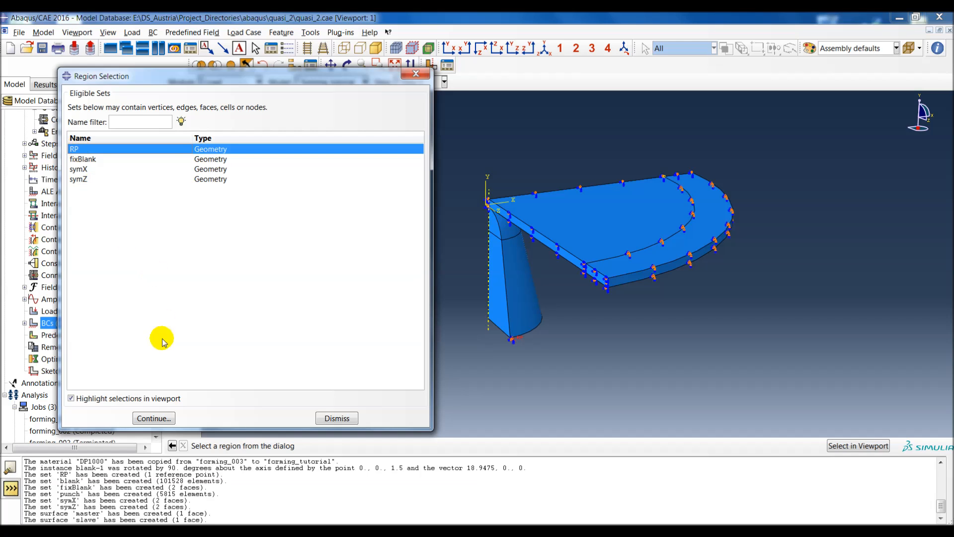
pyautogui.click(164, 418)
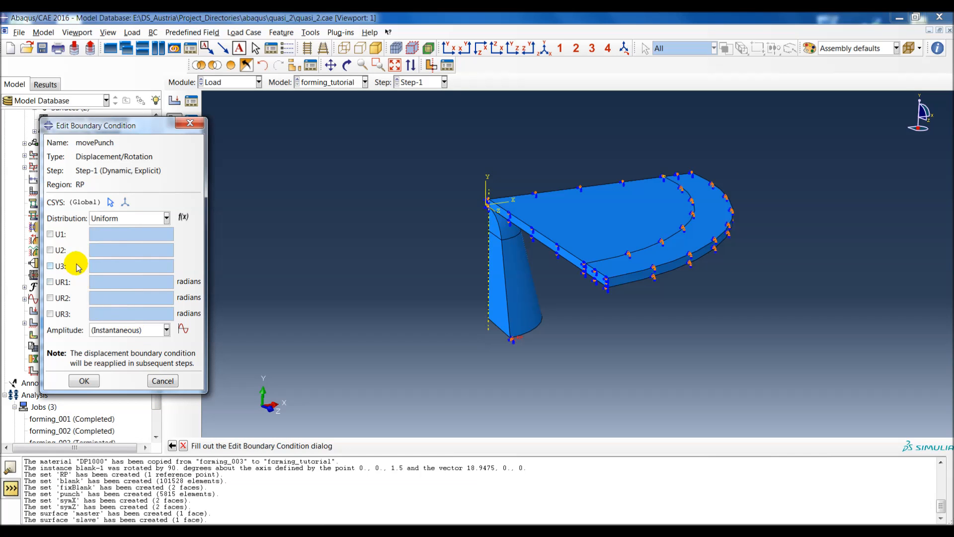
# Step: Give movePunch a U2 displacement of 12 with the smoothStep amplitude
pyautogui.click(50, 250)
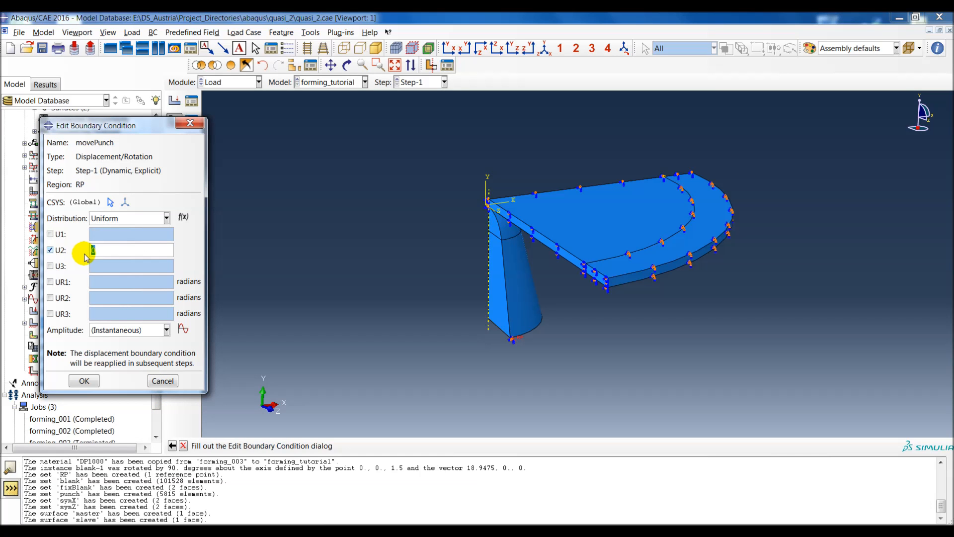
pyautogui.write('12')
pyautogui.click(168, 332)
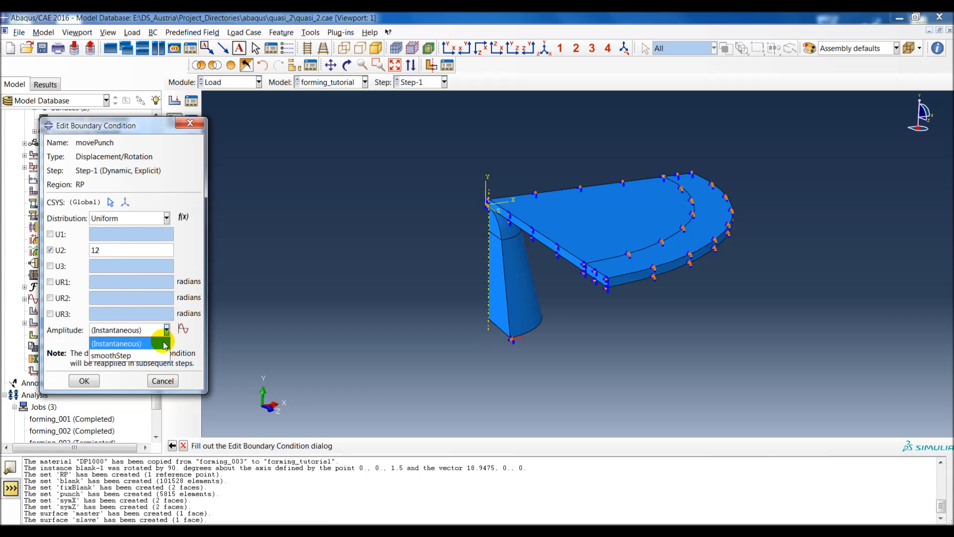
pyautogui.click(162, 355)
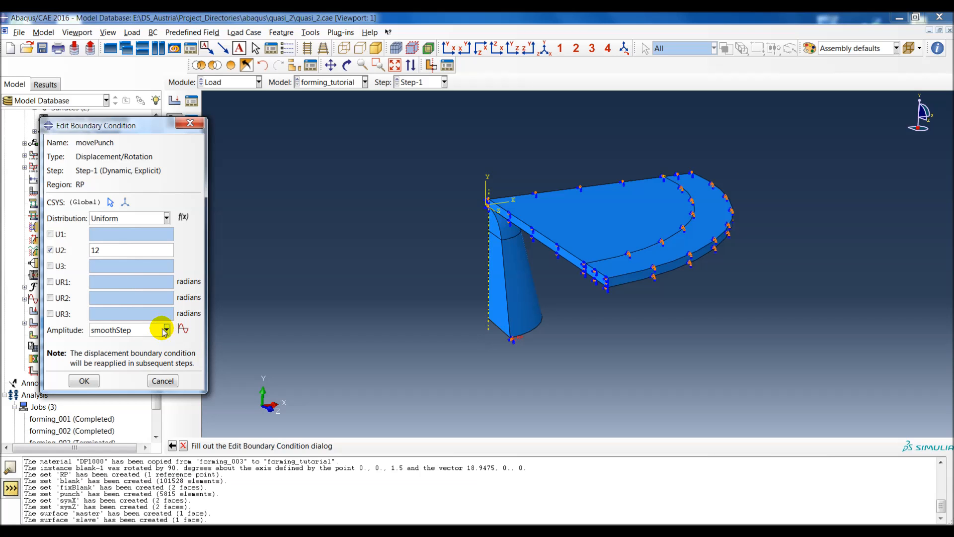
pyautogui.click(91, 381)
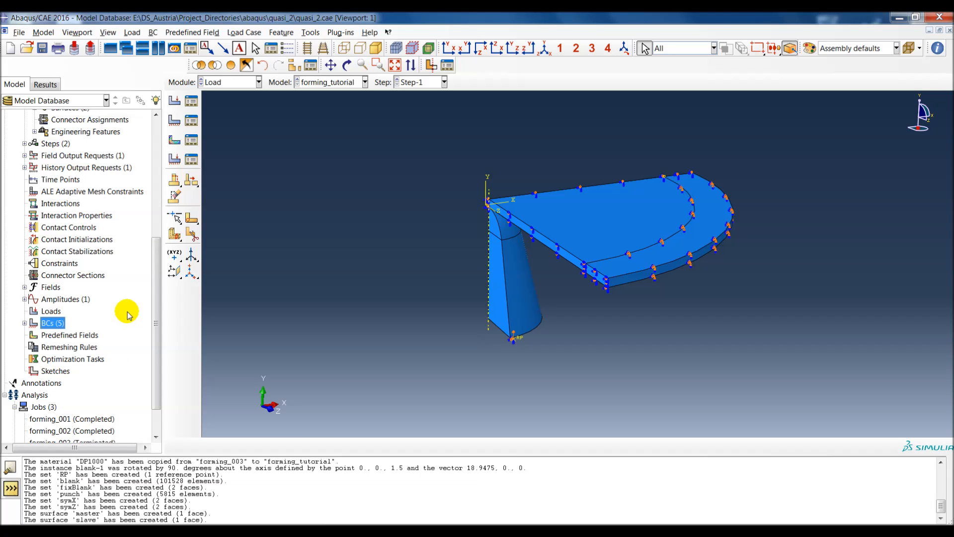
# Step: Start a new interaction property of type Contact named friction_0p2
pyautogui.scroll(1, 117, 233)
pyautogui.scroll(1, 106, 248)
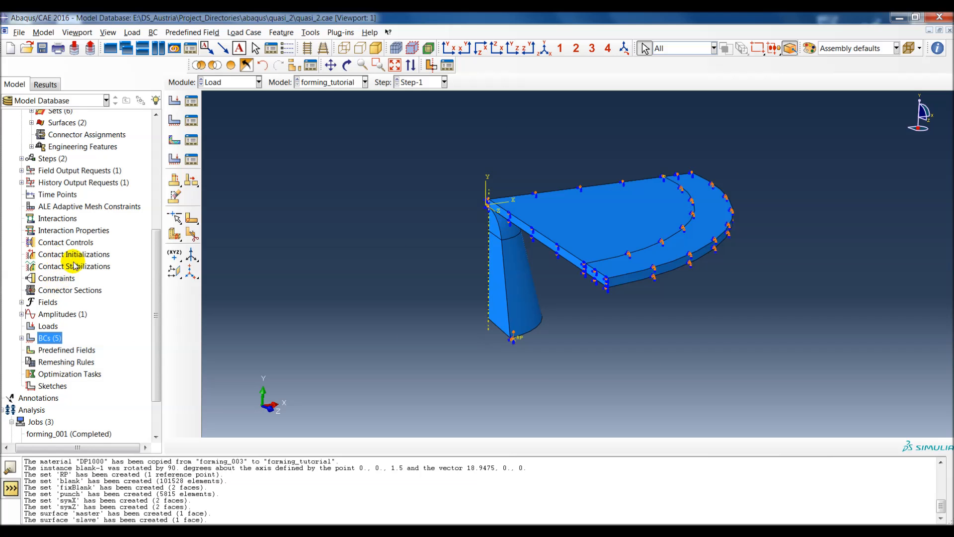
pyautogui.scroll(1, 128, 234)
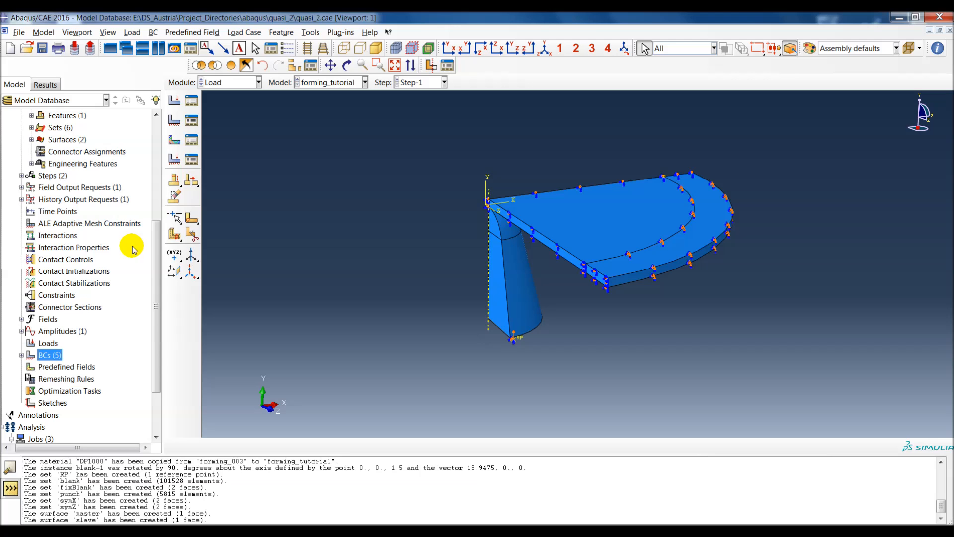
pyautogui.doubleClick(96, 247)
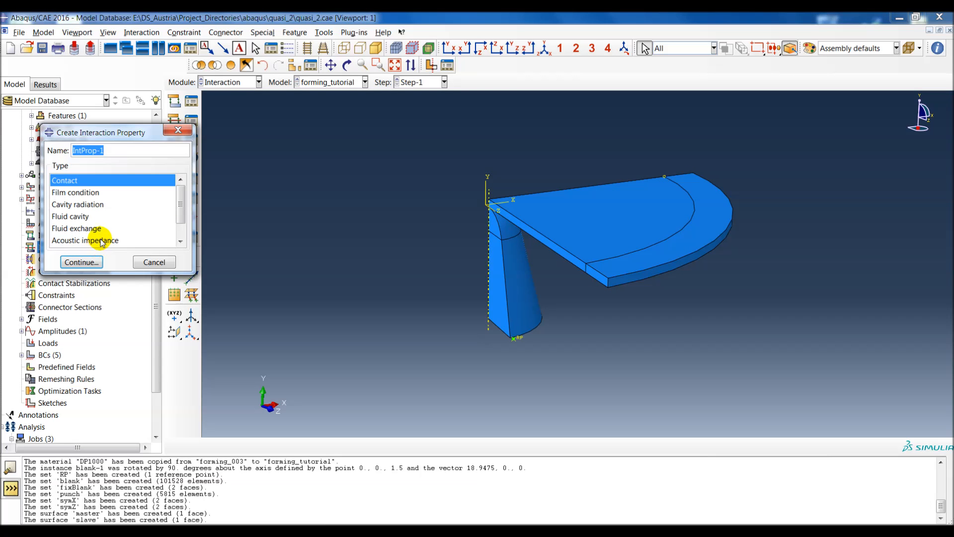
pyautogui.write('frict')
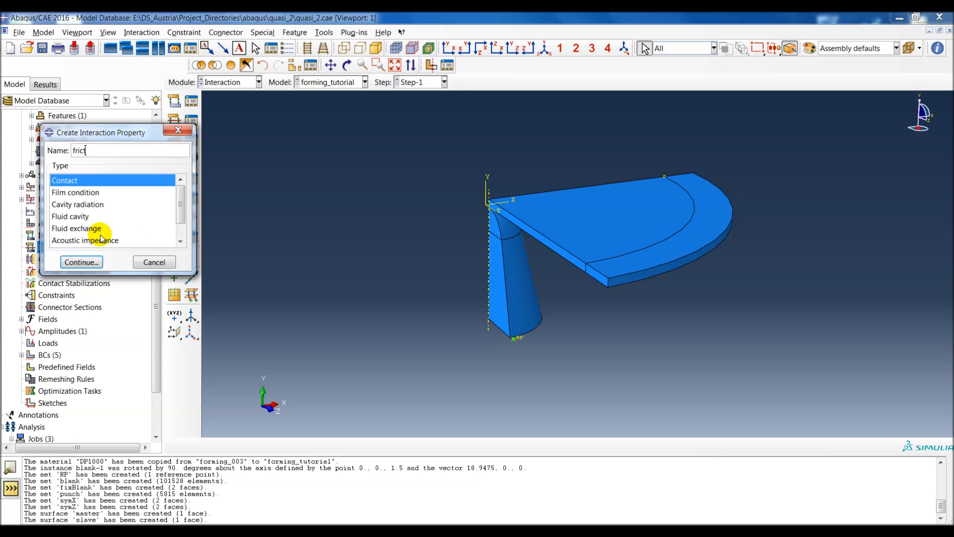
pyautogui.write('ion')
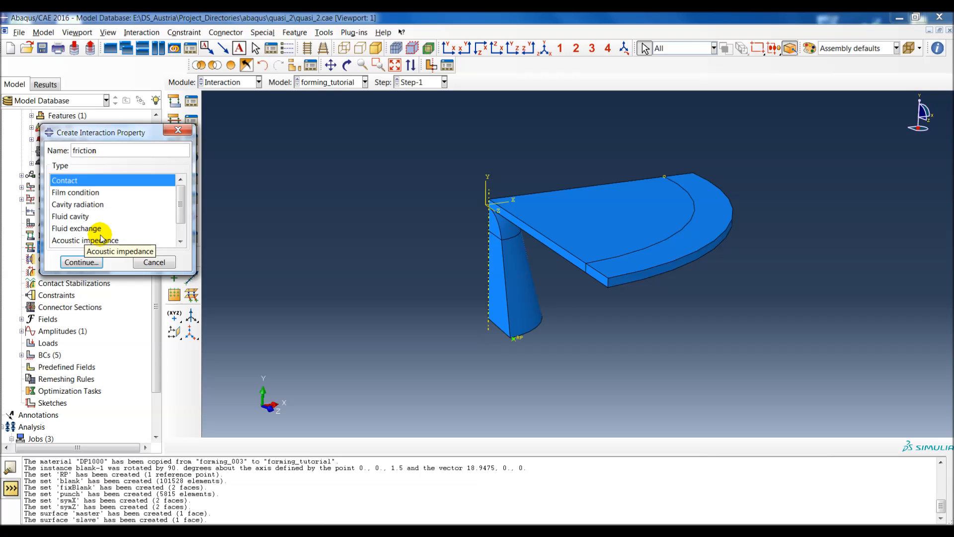
pyautogui.write('_0p2')
pyautogui.click(94, 263)
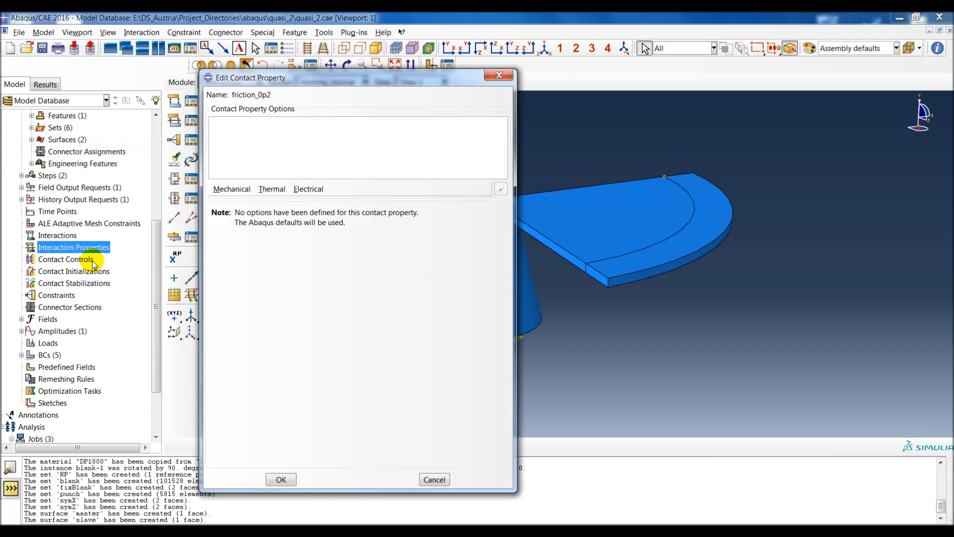
# Step: Add mechanical Tangential Behavior and Normal Behavior options to the friction_0p2 contact property
pyautogui.click(219, 192)
pyautogui.click(234, 202)
pyautogui.click(226, 190)
pyautogui.click(232, 214)
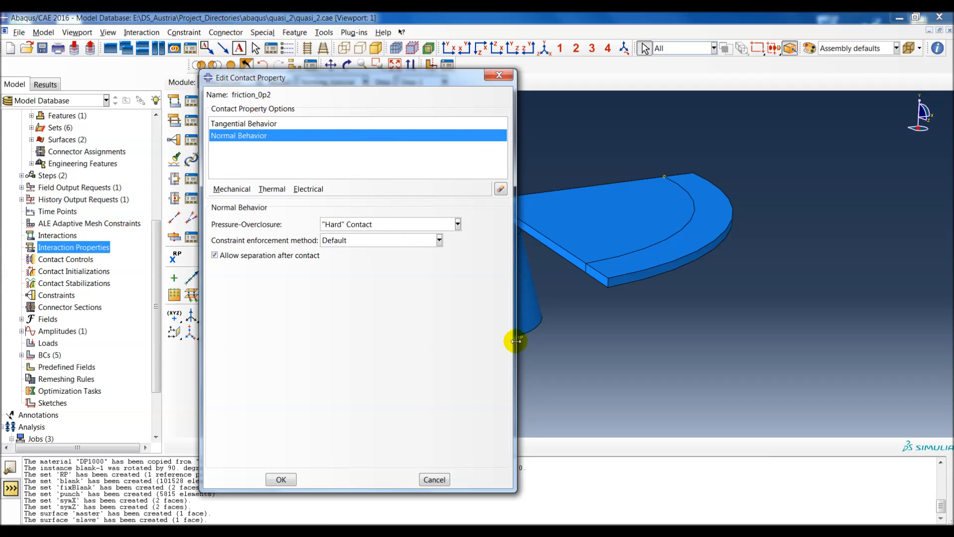
# Step: Set the tangential behavior to the Penalty friction formulation, enter its friction coefficient and save the contact property
pyautogui.click(248, 125)
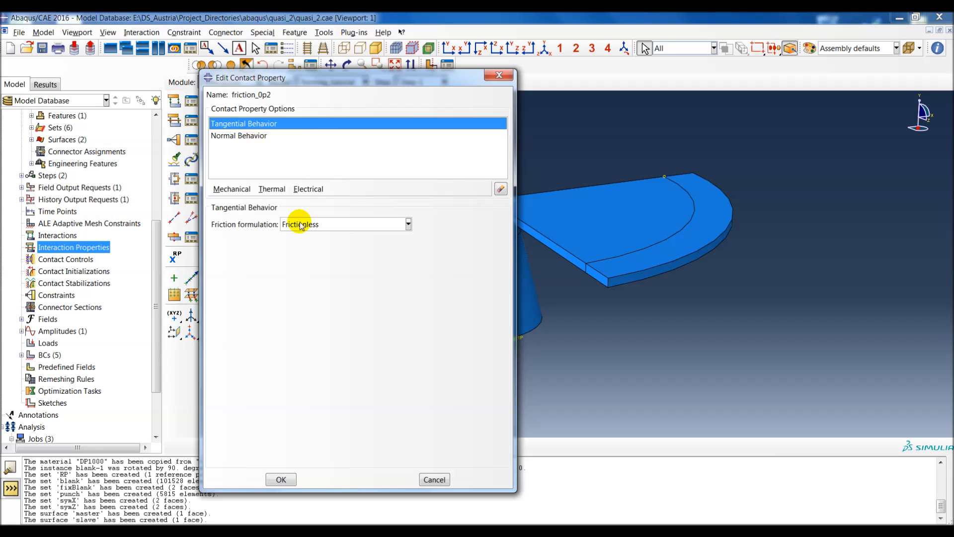
pyautogui.click(308, 224)
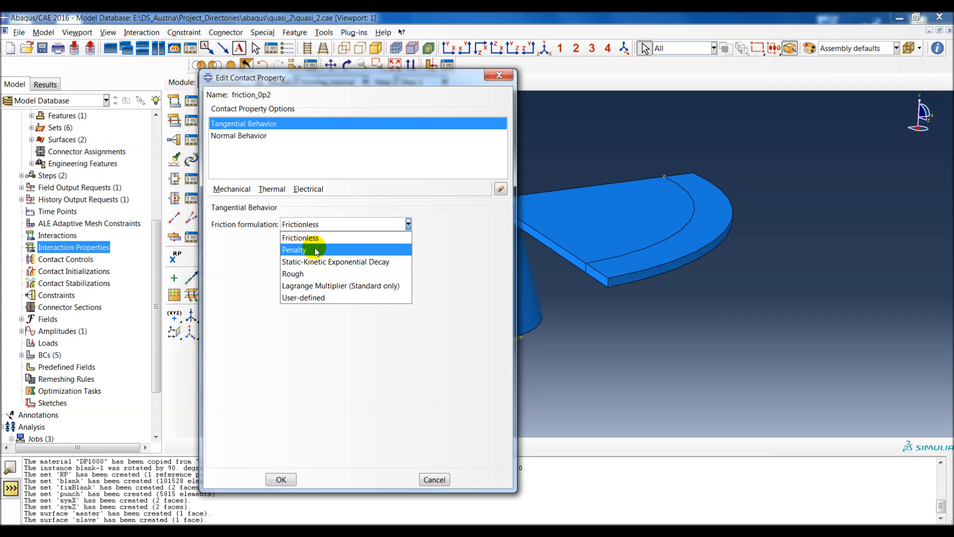
pyautogui.click(316, 250)
pyautogui.click(247, 350)
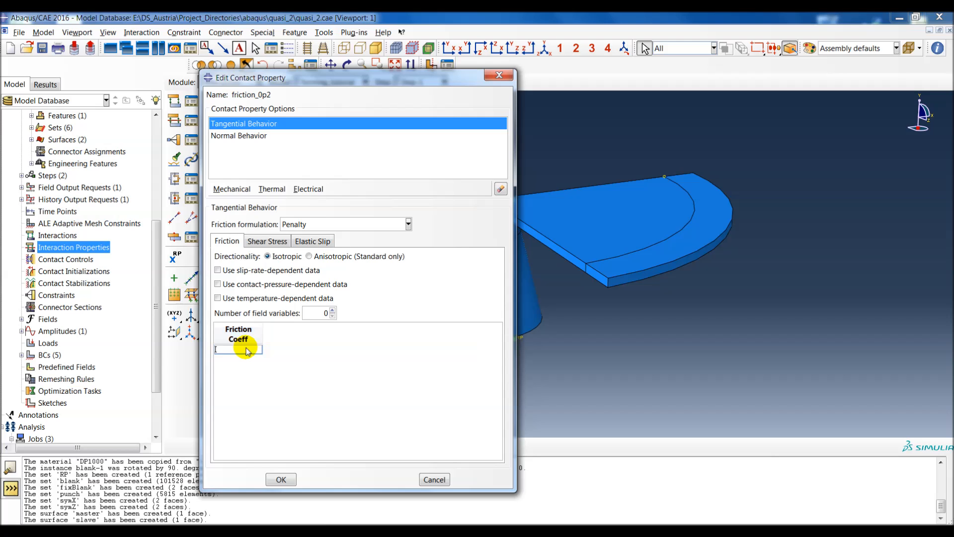
pyautogui.click(282, 480)
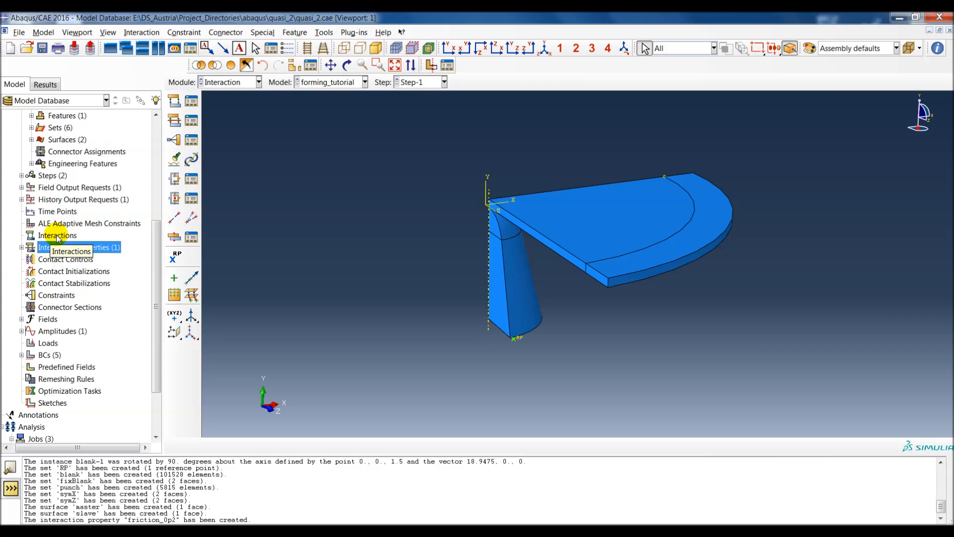
pyautogui.doubleClick(58, 236)
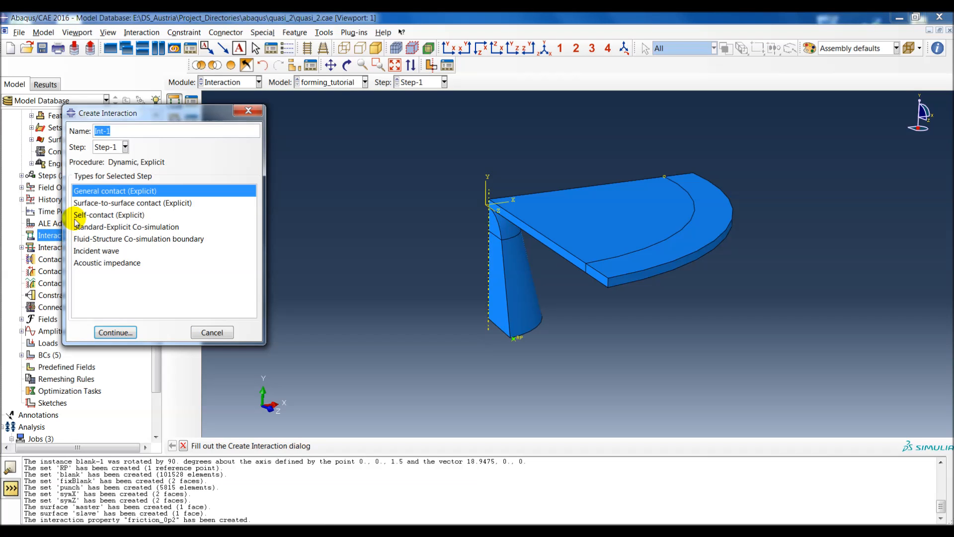
pyautogui.write('contac')
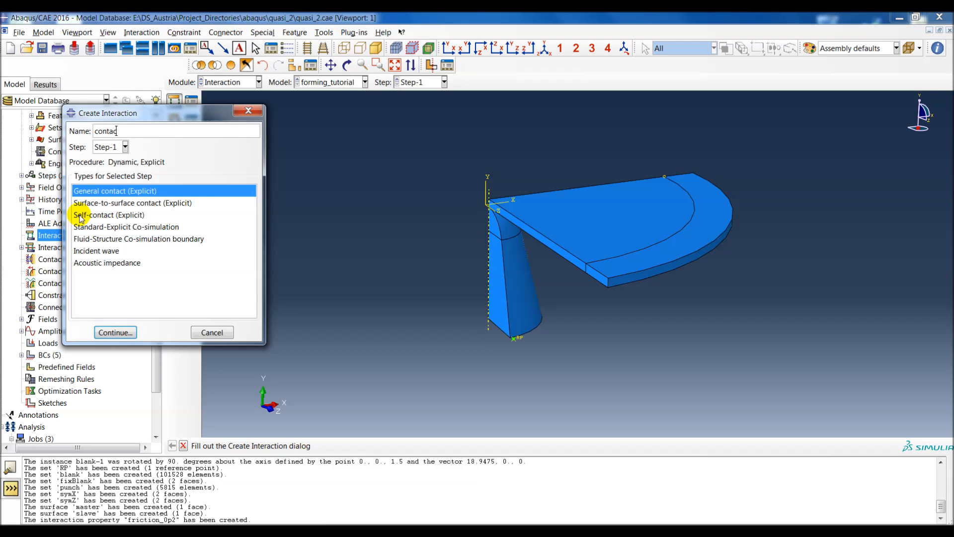
pyautogui.write('t')
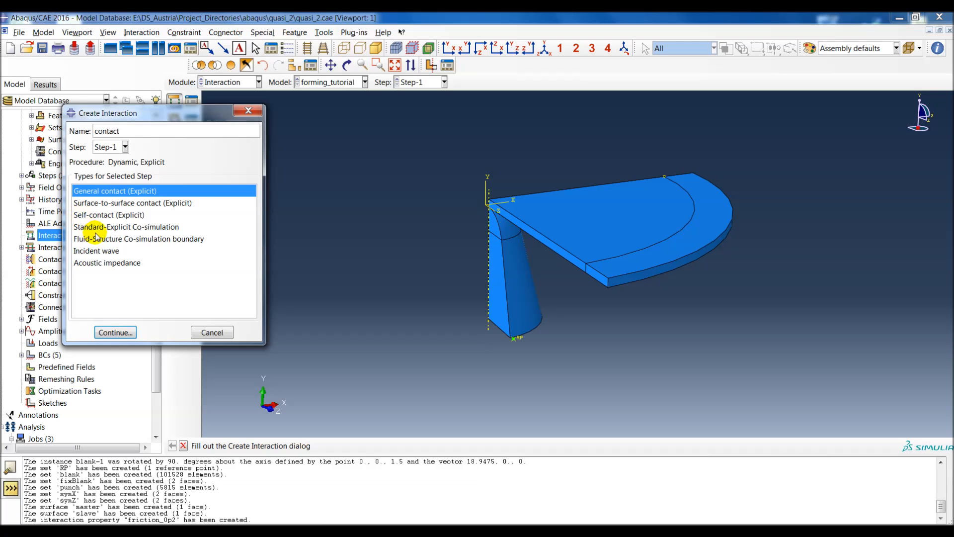
pyautogui.click(108, 204)
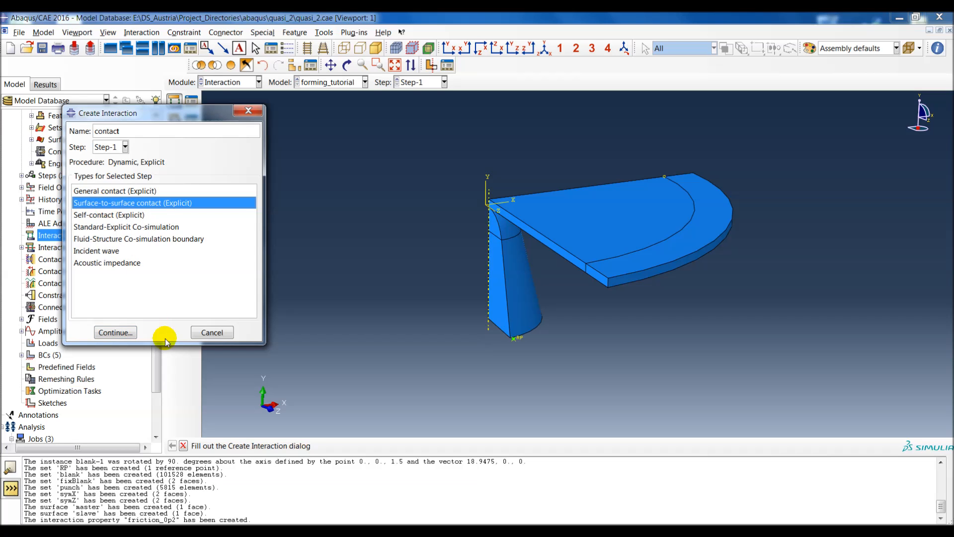
pyautogui.click(121, 332)
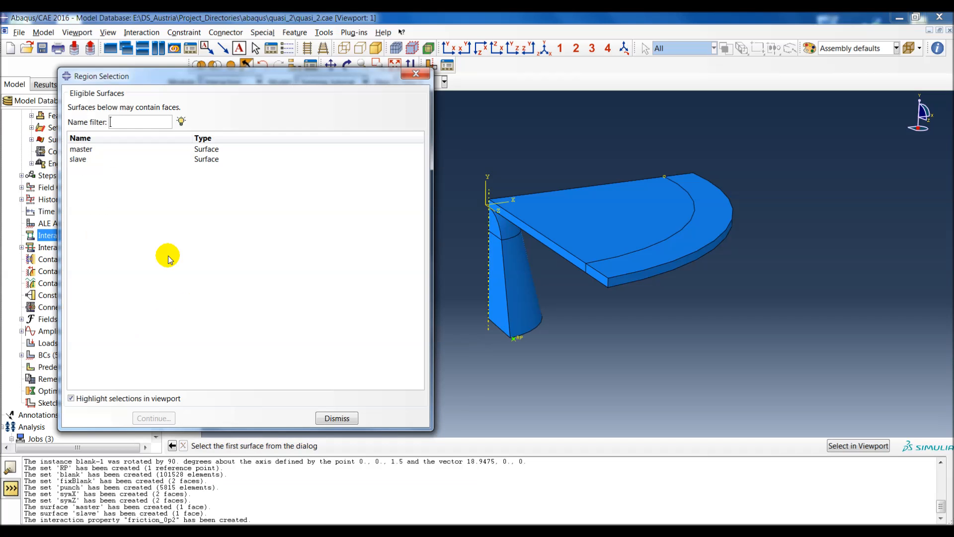
pyautogui.moveTo(124, 75); pyautogui.dragTo(88, 64)
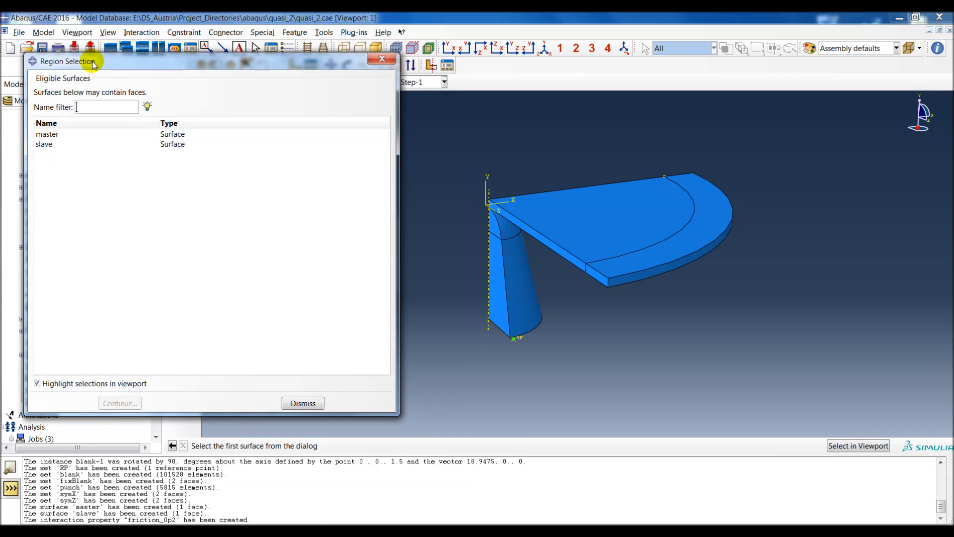
pyautogui.click(44, 135)
pyautogui.keyDown('ctrl'); pyautogui.keyDown('alt'); pyautogui.moveTo(558, 301); pyautogui.dragTo(520, 290); pyautogui.keyUp('alt'); pyautogui.keyUp('ctrl')
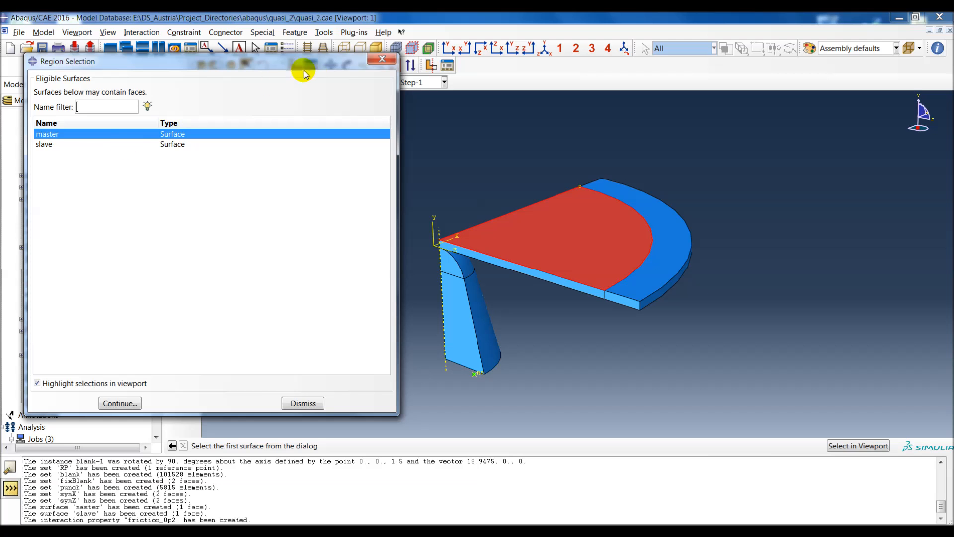
pyautogui.click(383, 61)
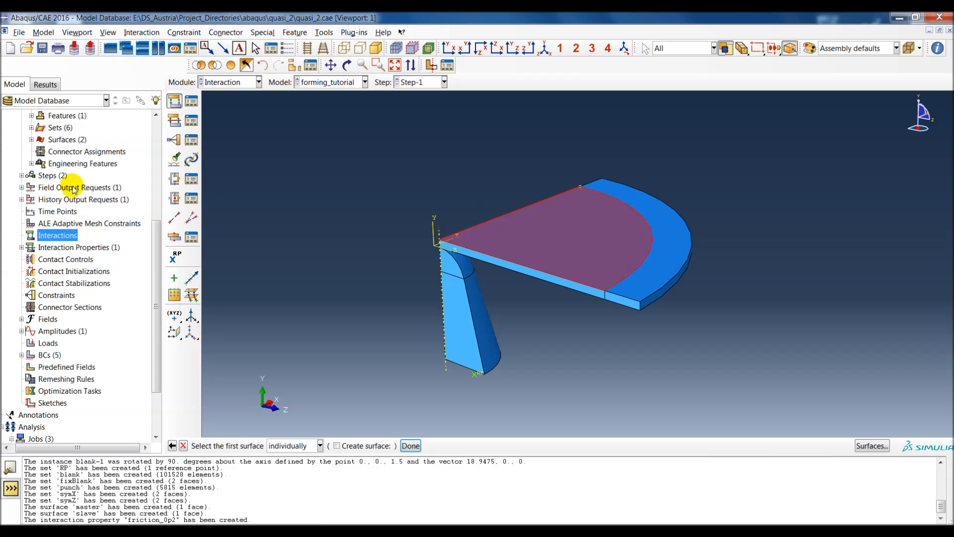
# Step: Redefine the assembly surface master as the inner blank face on the side facing the punch
pyautogui.scroll(3, 70, 185)
pyautogui.click(35, 249)
pyautogui.doubleClick(61, 261)
pyautogui.keyDown('ctrl'); pyautogui.keyDown('alt'); pyautogui.moveTo(518, 362); pyautogui.dragTo(560, 219); pyautogui.keyUp('alt'); pyautogui.keyUp('ctrl')
pyautogui.middleClick(398, 300)
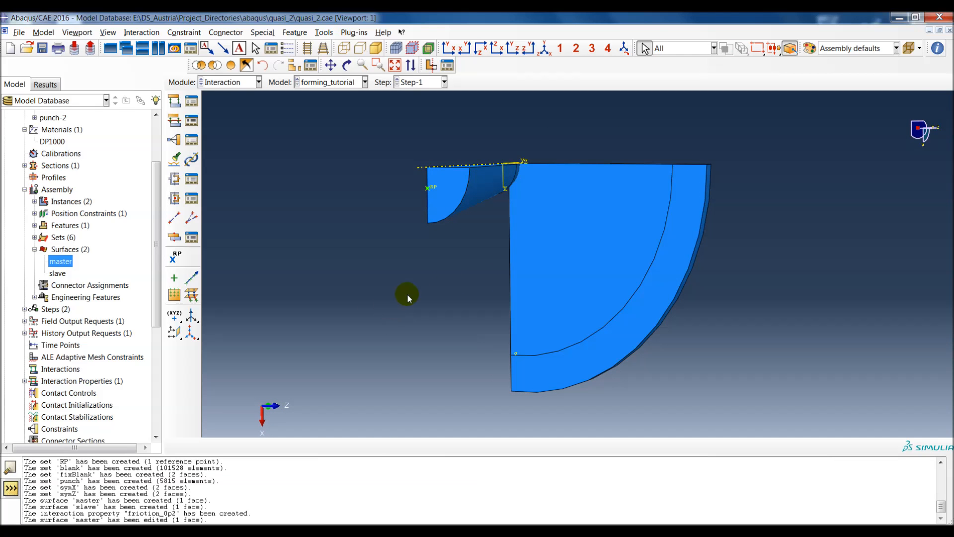
pyautogui.keyDown('ctrl'); pyautogui.keyDown('alt'); pyautogui.moveTo(496, 173); pyautogui.dragTo(616, 308); pyautogui.keyUp('alt'); pyautogui.keyUp('ctrl')
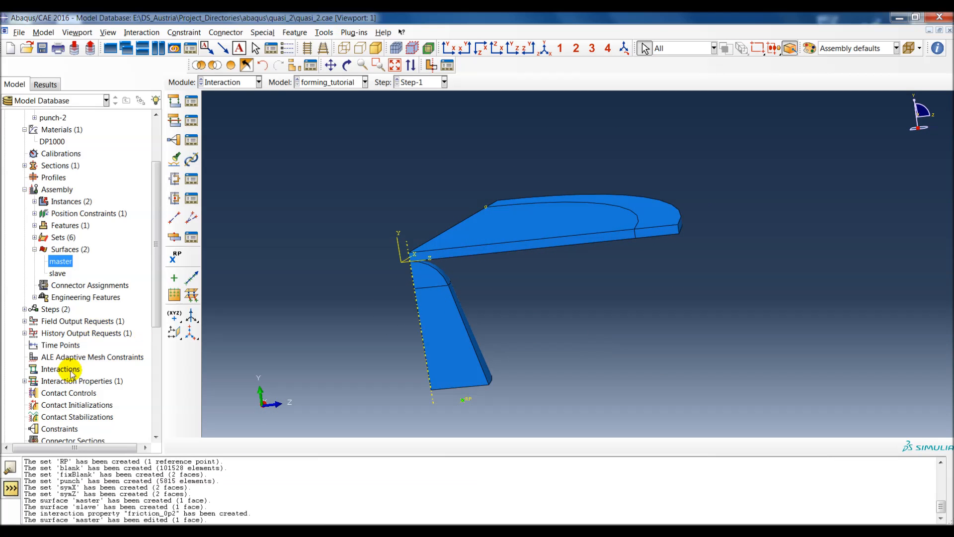
# Step: Start a Surface-to-surface contact (Explicit) interaction named contact in Step-1
pyautogui.scroll(-1, 78, 376)
pyautogui.doubleClick(60, 351)
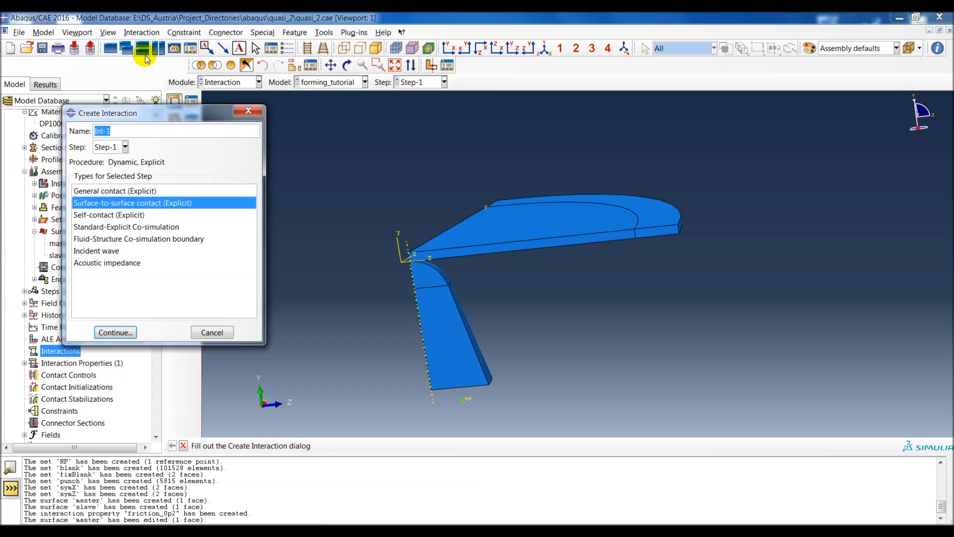
pyautogui.write('contact')
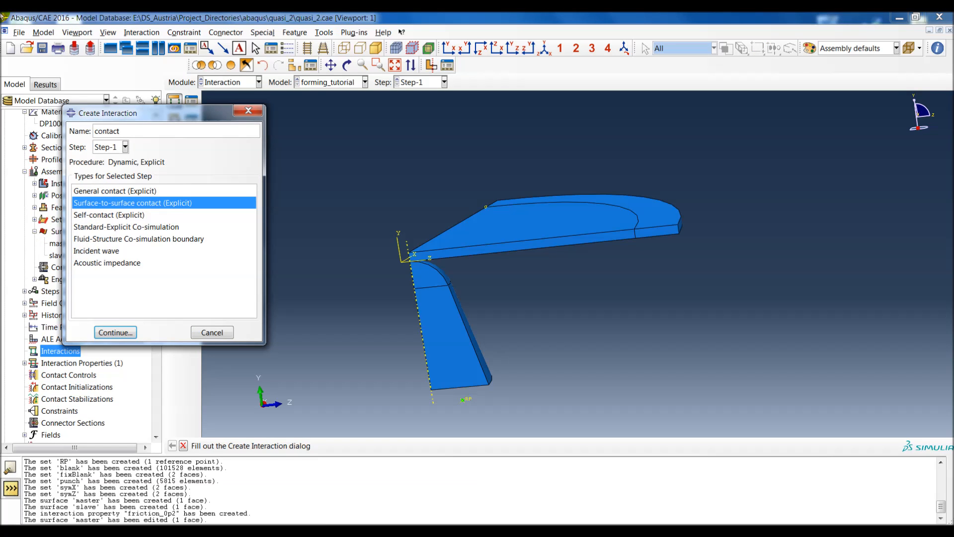
pyautogui.click(115, 332)
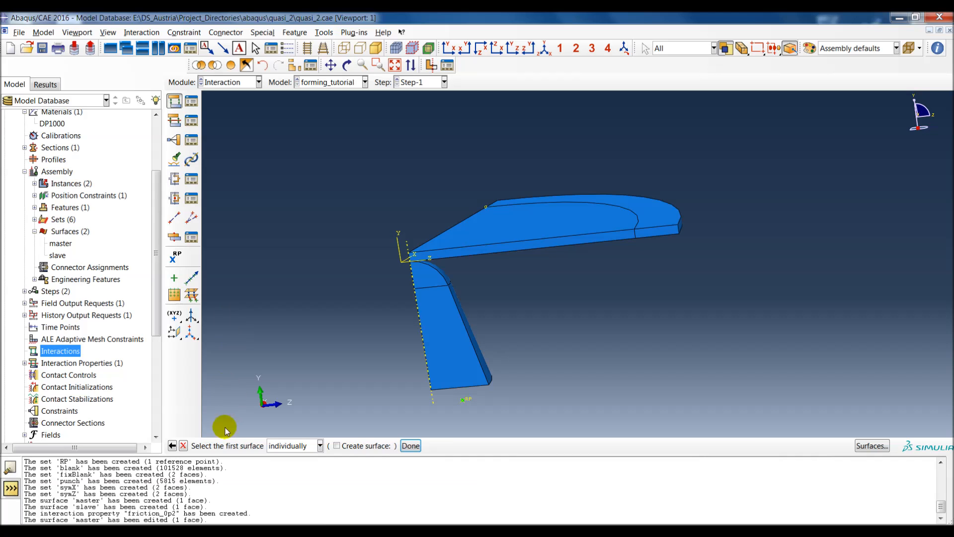
# Step: Assign surface master as the first surface and surface slave as the second surface of the contact interaction
pyautogui.click(868, 445)
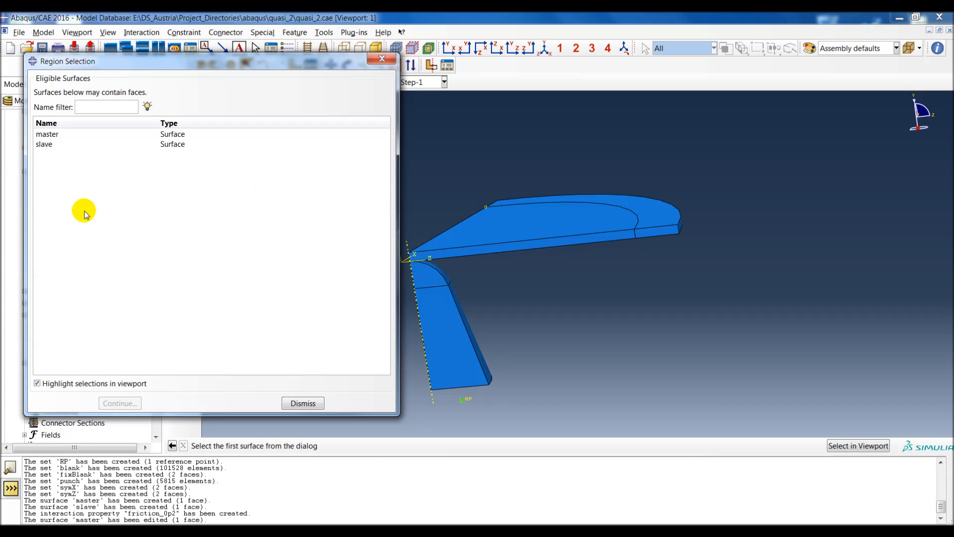
pyautogui.click(47, 134)
pyautogui.press('super')
pyautogui.keyDown('ctrl'); pyautogui.keyDown('alt'); pyautogui.moveTo(568, 364); pyautogui.dragTo(555, 144); pyautogui.keyUp('alt'); pyautogui.keyUp('ctrl')
pyautogui.keyDown('ctrl'); pyautogui.keyDown('alt'); pyautogui.moveTo(518, 295); pyautogui.dragTo(665, 288); pyautogui.keyUp('alt'); pyautogui.keyUp('ctrl')
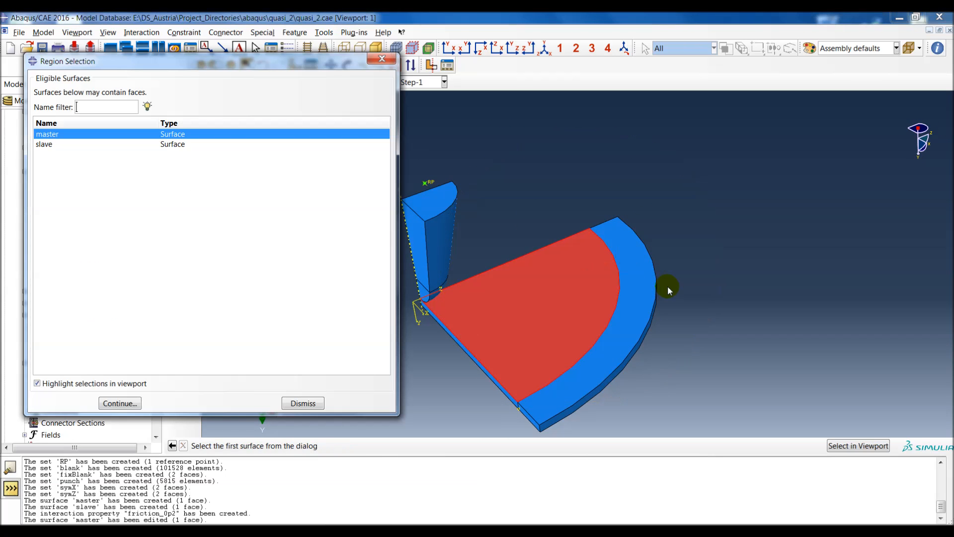
pyautogui.click(120, 403)
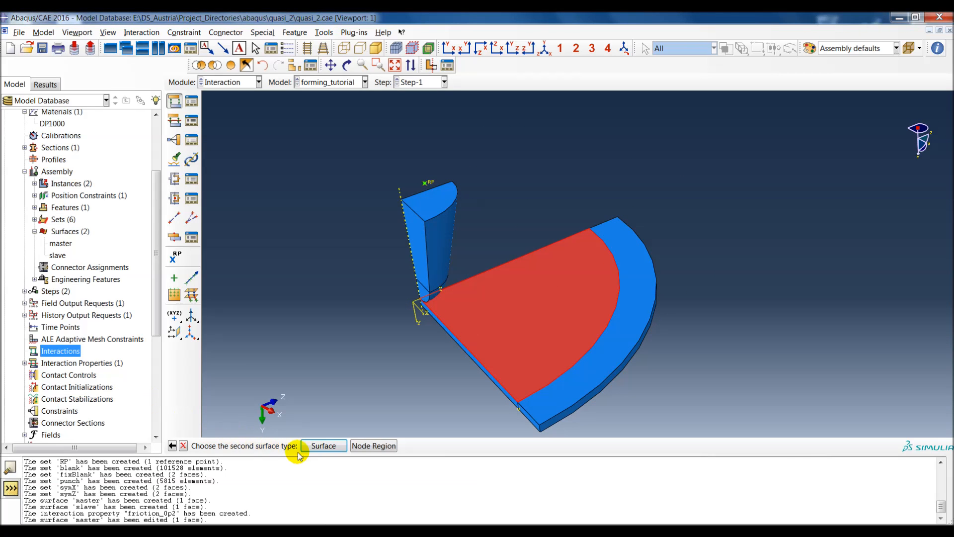
pyautogui.keyDown('ctrl'); pyautogui.keyDown('alt'); pyautogui.moveTo(535, 306); pyautogui.dragTo(554, 260); pyautogui.keyUp('alt'); pyautogui.keyUp('ctrl')
pyautogui.click(323, 446)
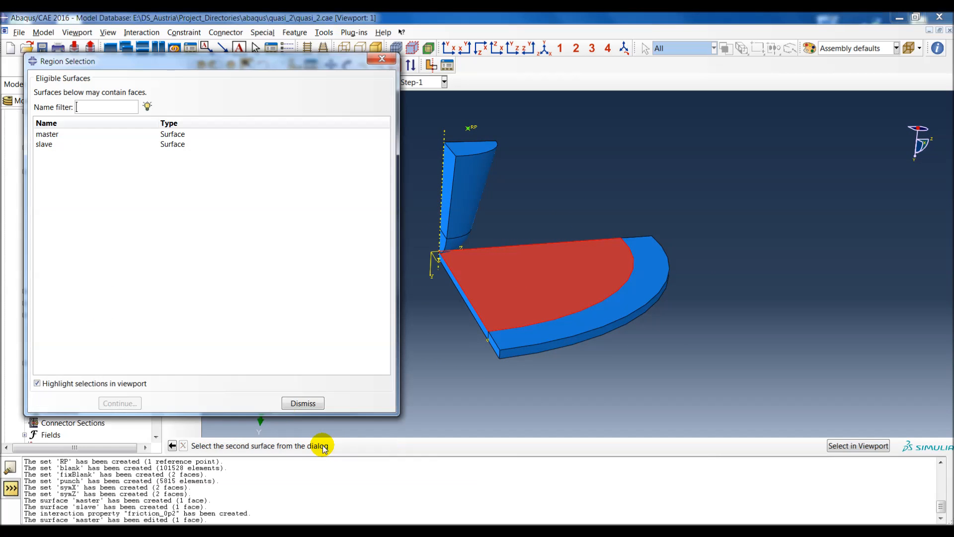
pyautogui.click(39, 144)
pyautogui.keyDown('ctrl'); pyautogui.keyDown('alt'); pyautogui.moveTo(597, 279); pyautogui.dragTo(502, 273); pyautogui.keyUp('alt'); pyautogui.keyUp('ctrl')
pyautogui.click(119, 402)
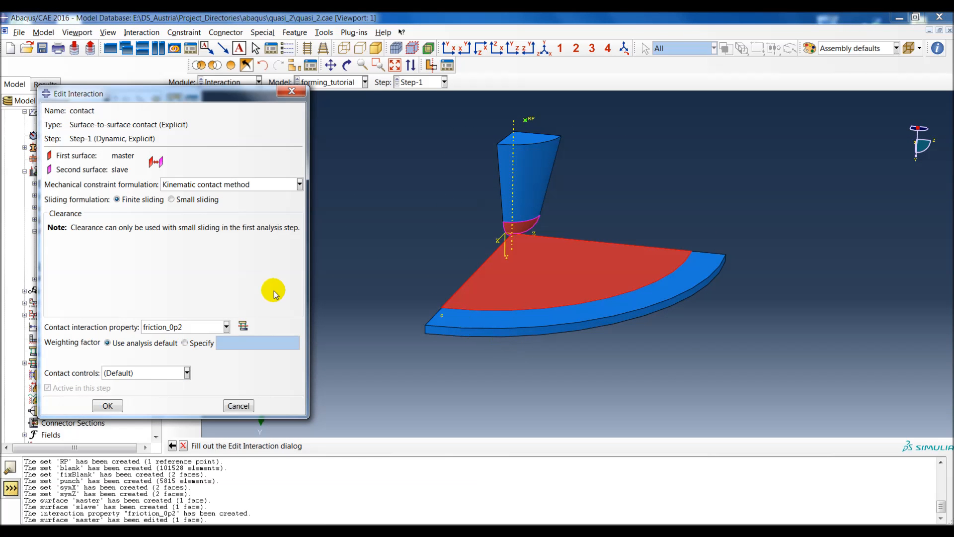
# Step: Set the interaction's mechanical constraint formulation to Penalty contact method and create the interaction
pyautogui.click(176, 186)
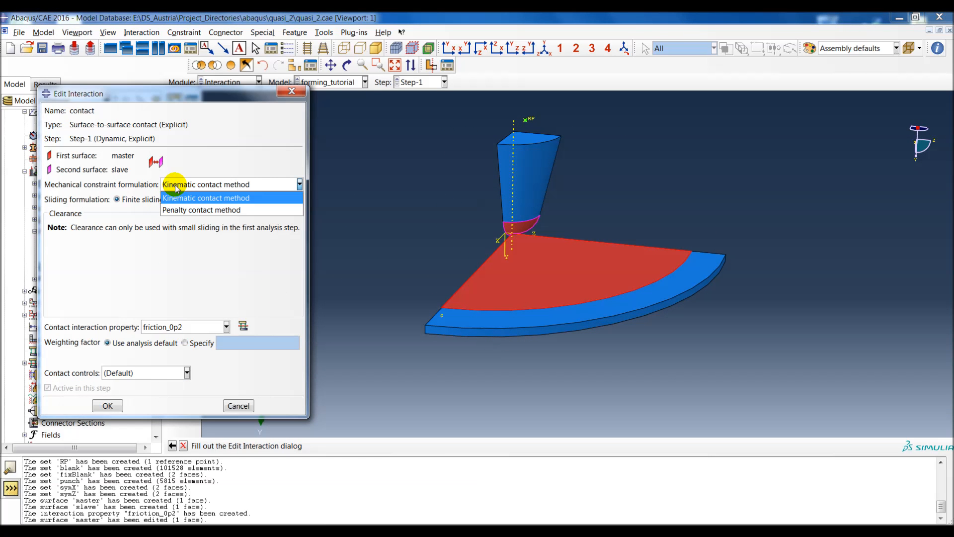
pyautogui.click(189, 213)
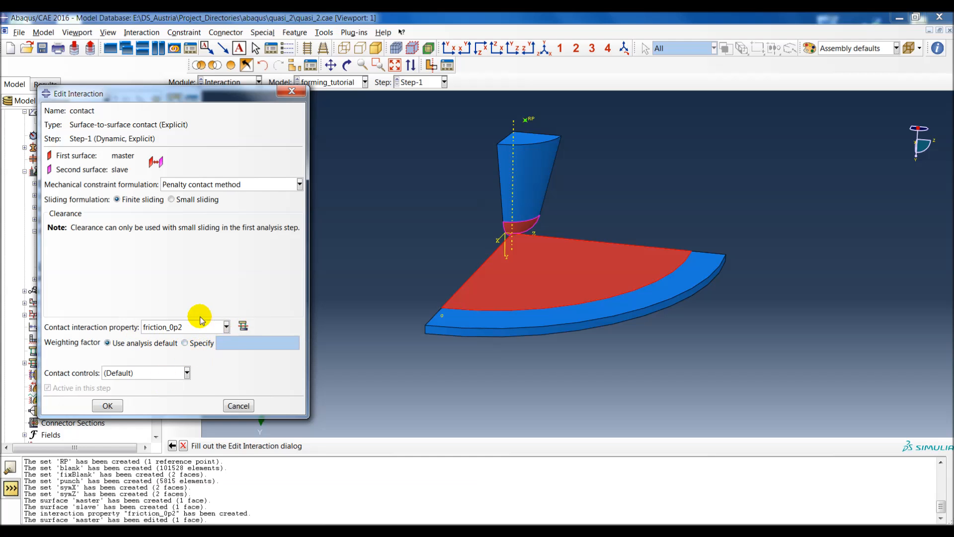
pyautogui.click(108, 405)
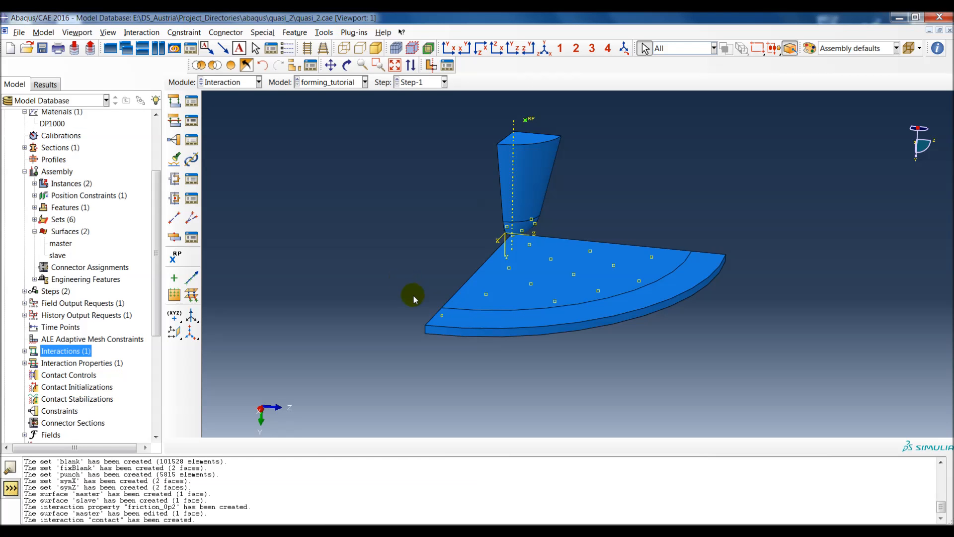
# Step: Delete the field output request F-Output-1 from the forming_tutorial model
pyautogui.scroll(1, 149, 188)
pyautogui.moveTo(163, 207); pyautogui.dragTo(202, 216)
pyautogui.click(24, 191)
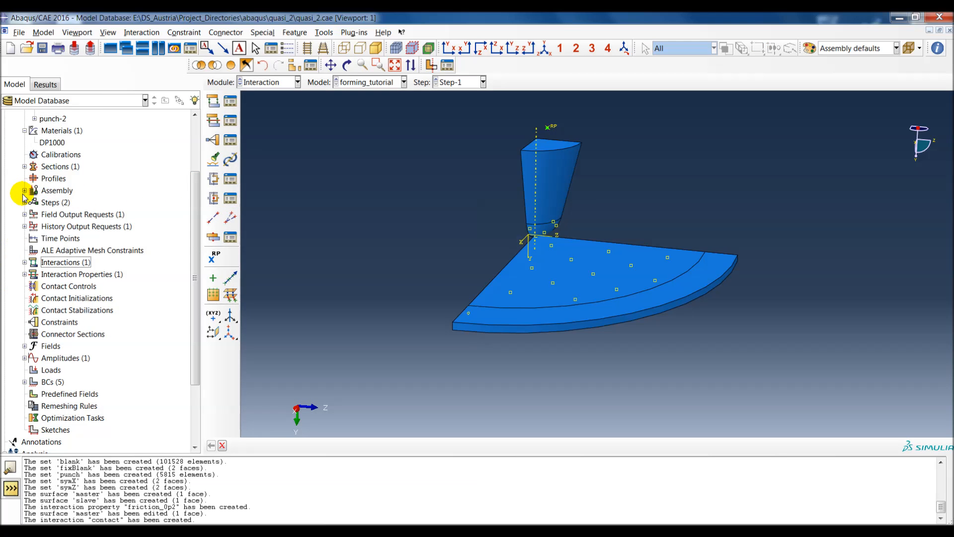
pyautogui.click(24, 214)
pyautogui.click(44, 227)
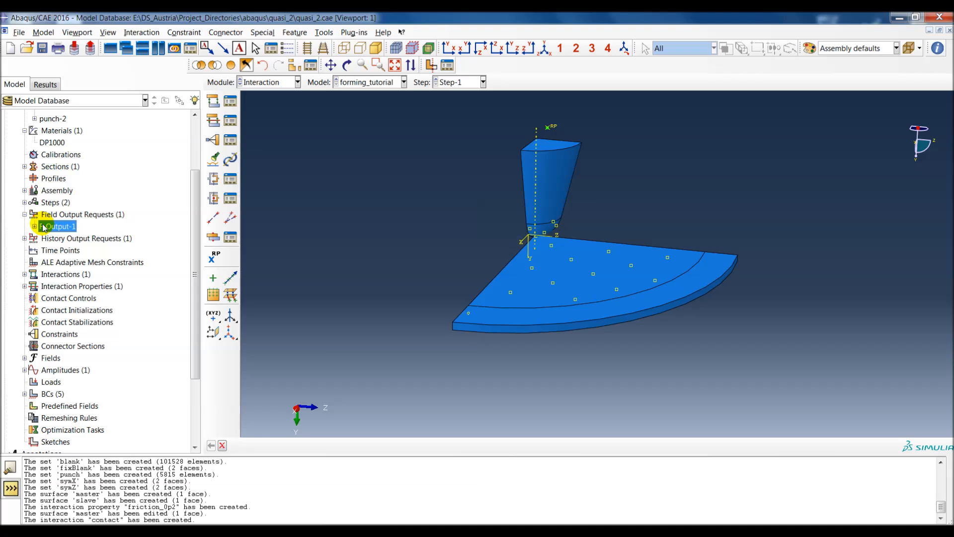
pyautogui.press('Delete')
pyautogui.click(449, 284)
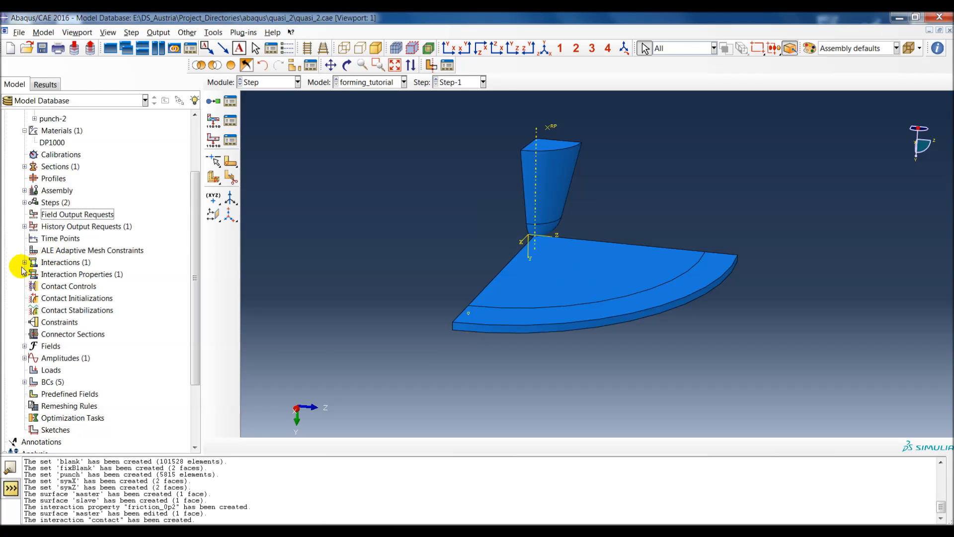
# Step: Delete the history output request H-Output-1 from the forming_tutorial model
pyautogui.click(25, 226)
pyautogui.click(58, 238)
pyautogui.press('Delete')
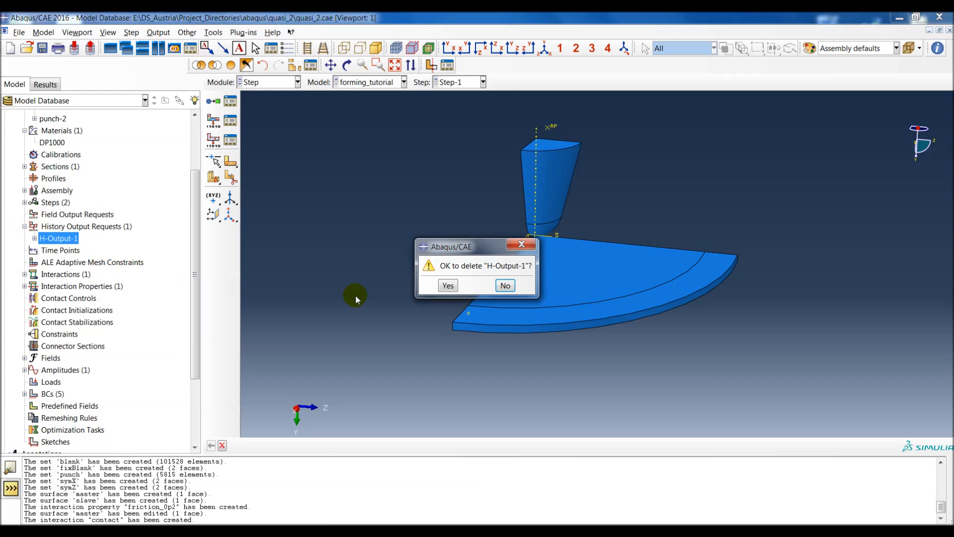
pyautogui.click(449, 286)
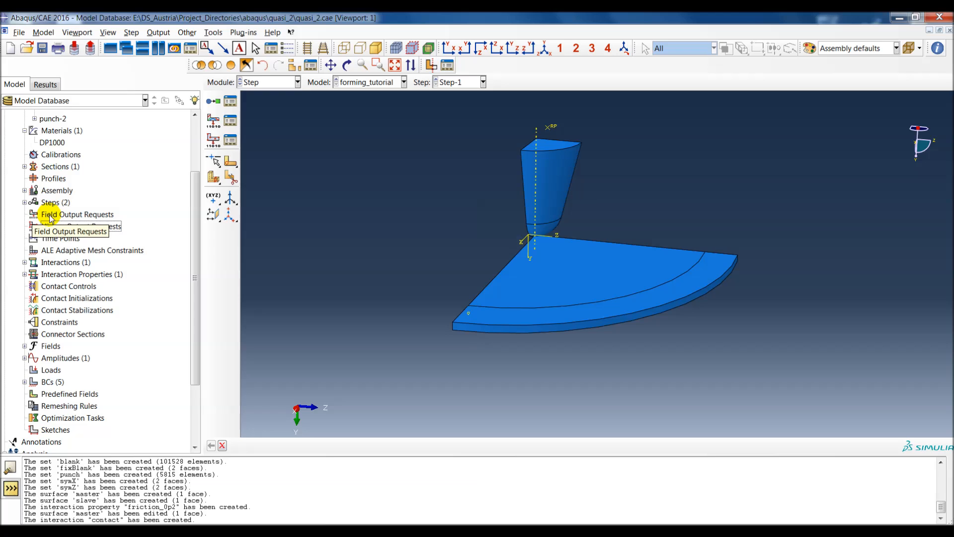
# Step: Start a field output request named F-Output-Blank in Step-1
pyautogui.scroll(1, 50, 219)
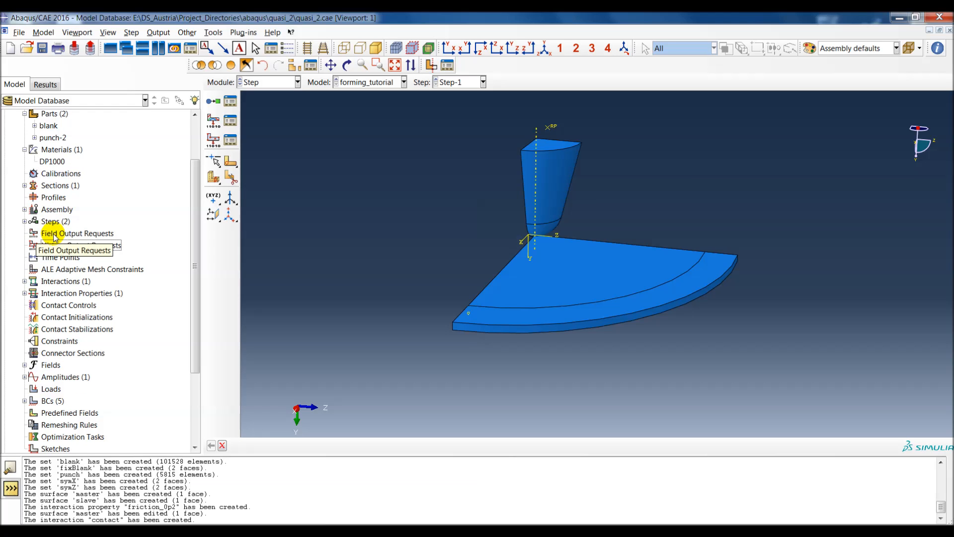
pyautogui.doubleClick(47, 235)
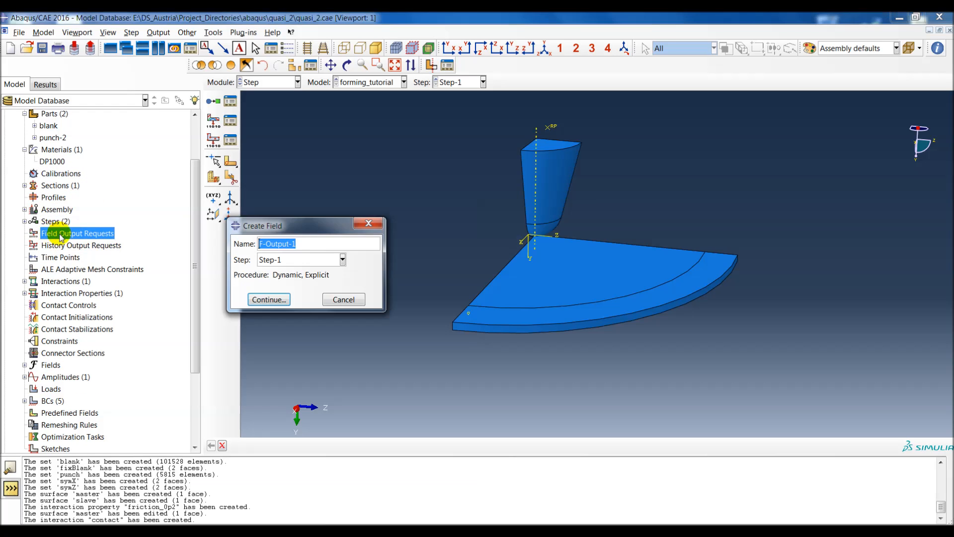
pyautogui.click(292, 258)
pyautogui.click(290, 263)
pyautogui.click(305, 244)
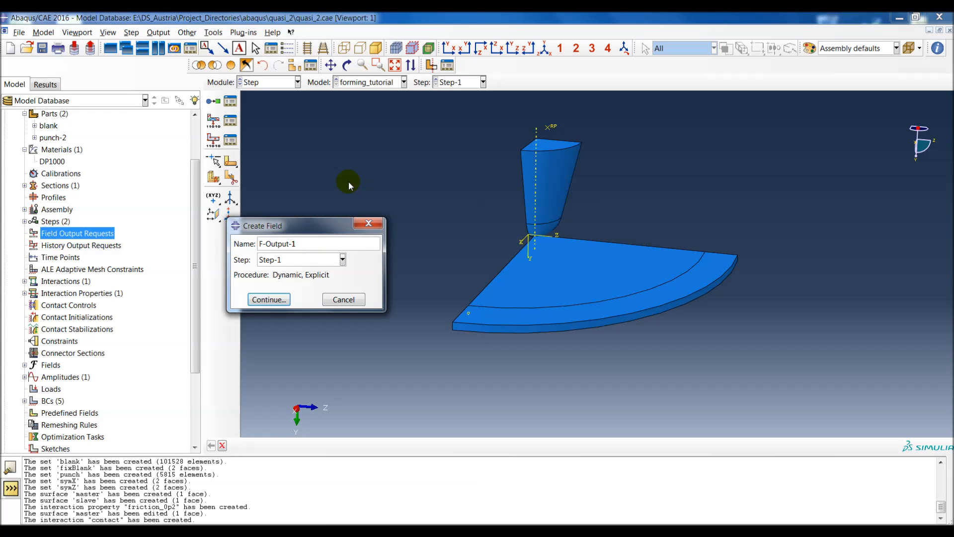
pyautogui.press('BackSpace')
pyautogui.write('Blank')
pyautogui.click(271, 299)
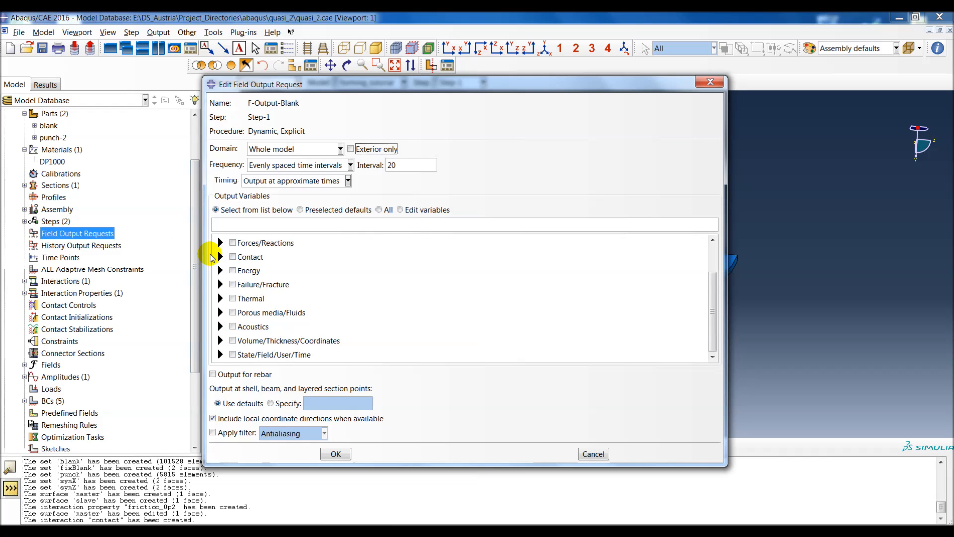
# Step: Set the F-Output-Blank domain to the set blank and its evenly spaced time interval count to 100
pyautogui.click(264, 152)
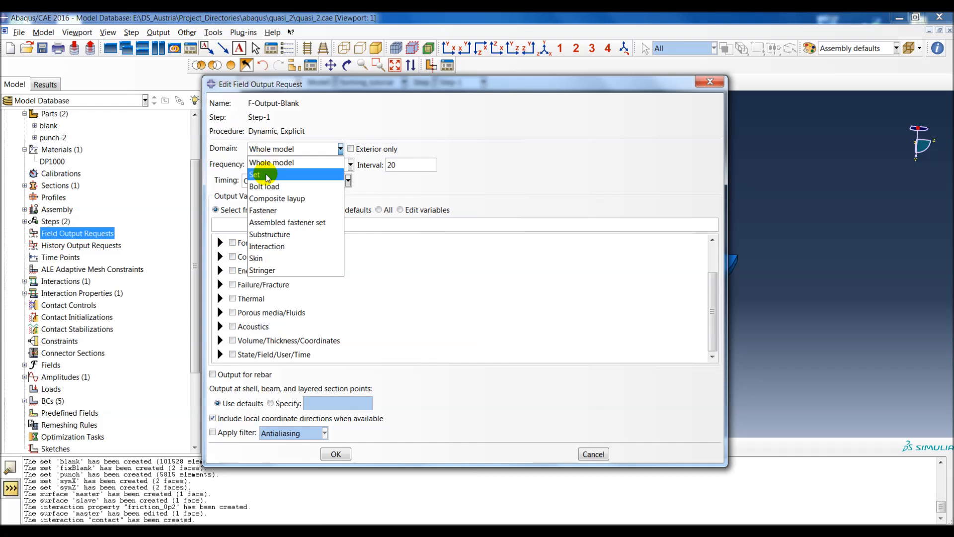
pyautogui.click(266, 160)
pyautogui.click(358, 149)
pyautogui.click(365, 174)
pyautogui.moveTo(449, 84); pyautogui.dragTo(275, 88)
pyautogui.moveTo(550, 220); pyautogui.dragTo(456, 208)
pyautogui.click(240, 167)
pyautogui.moveTo(241, 167); pyautogui.dragTo(192, 164)
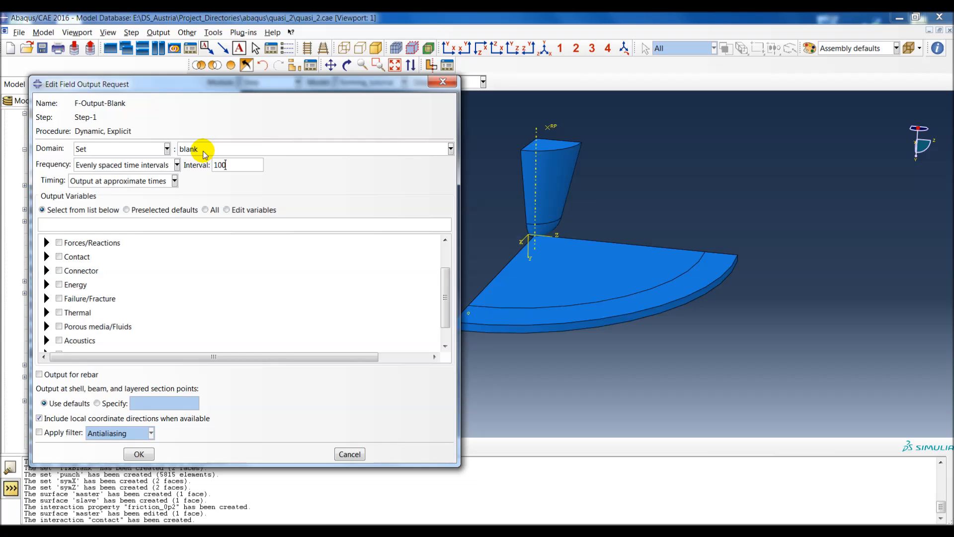
# Step: Select the output variables S, PE, PEEQ, NE and LE for F-Output-Blank and create the request
pyautogui.scroll(3, 75, 274)
pyautogui.click(46, 244)
pyautogui.click(73, 254)
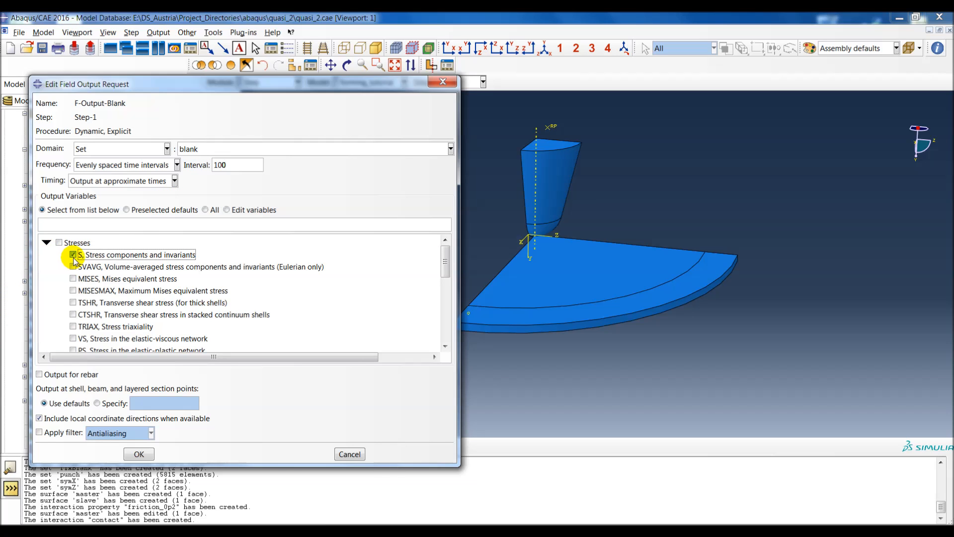
pyautogui.click(47, 243)
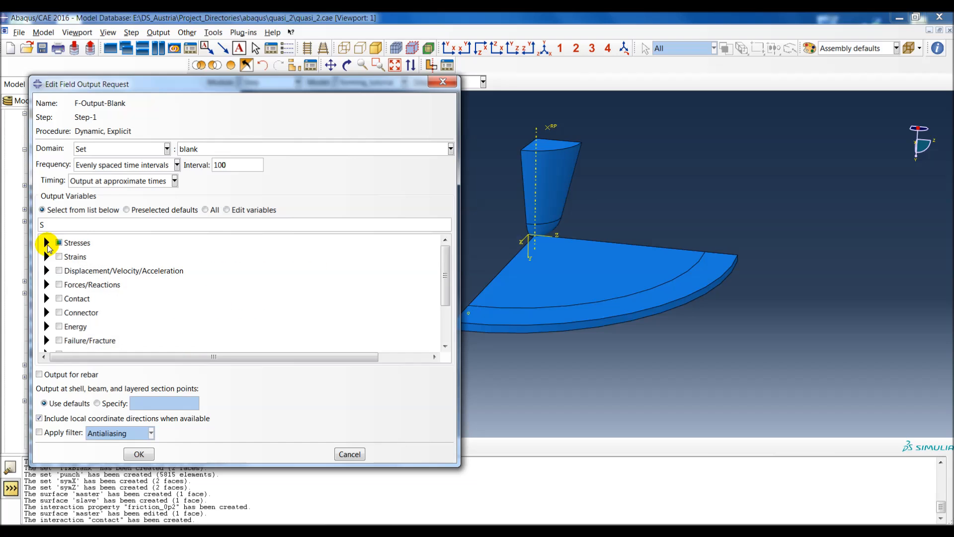
pyautogui.click(47, 257)
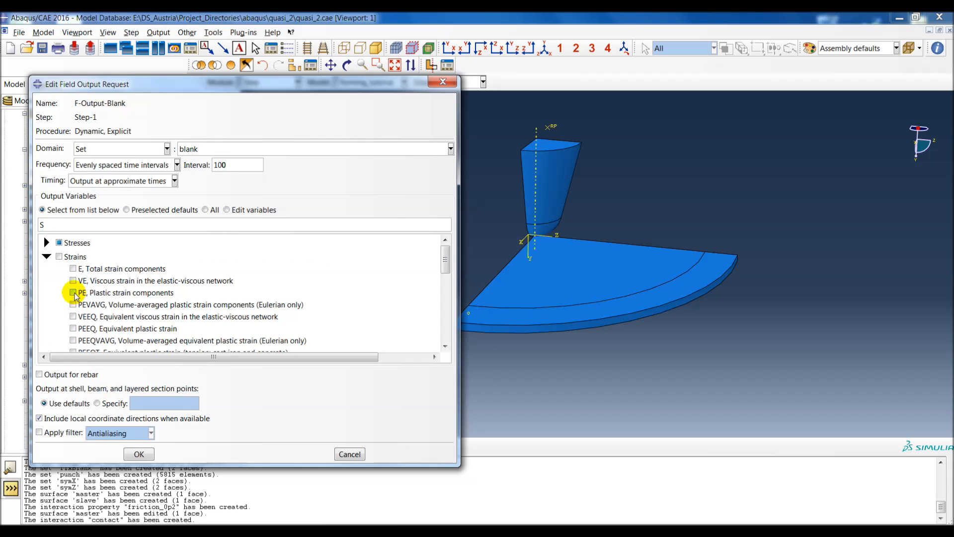
pyautogui.scroll(-3, 75, 295)
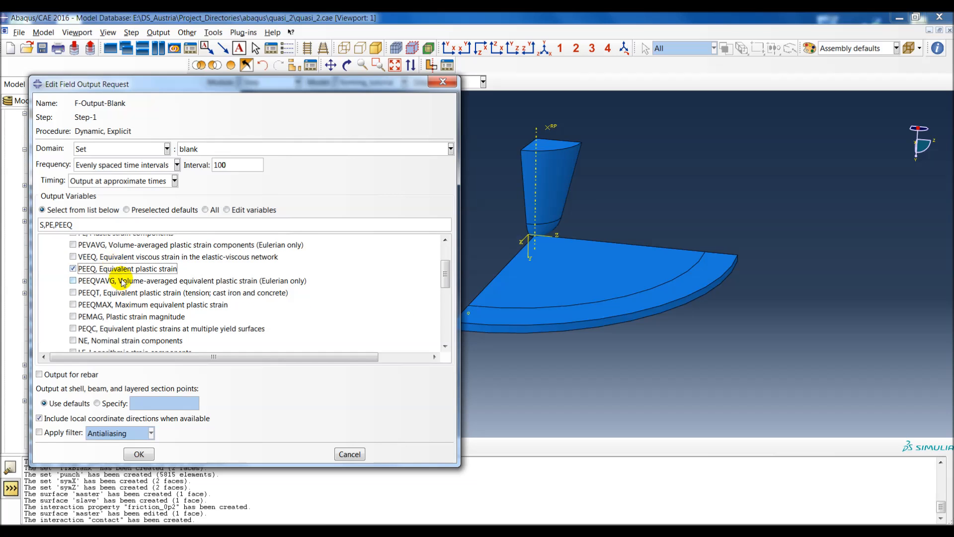
pyautogui.scroll(-1, 113, 270)
pyautogui.click(111, 311)
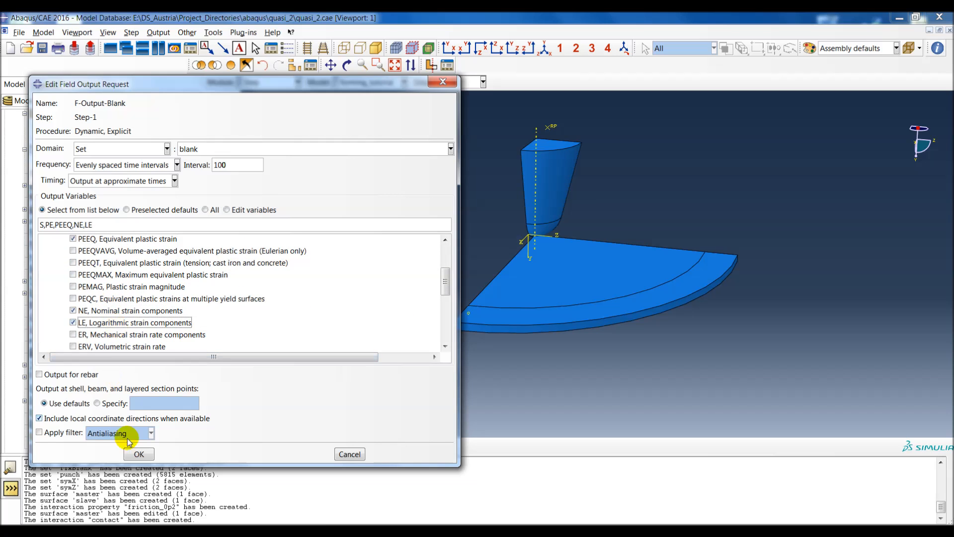
pyautogui.click(139, 454)
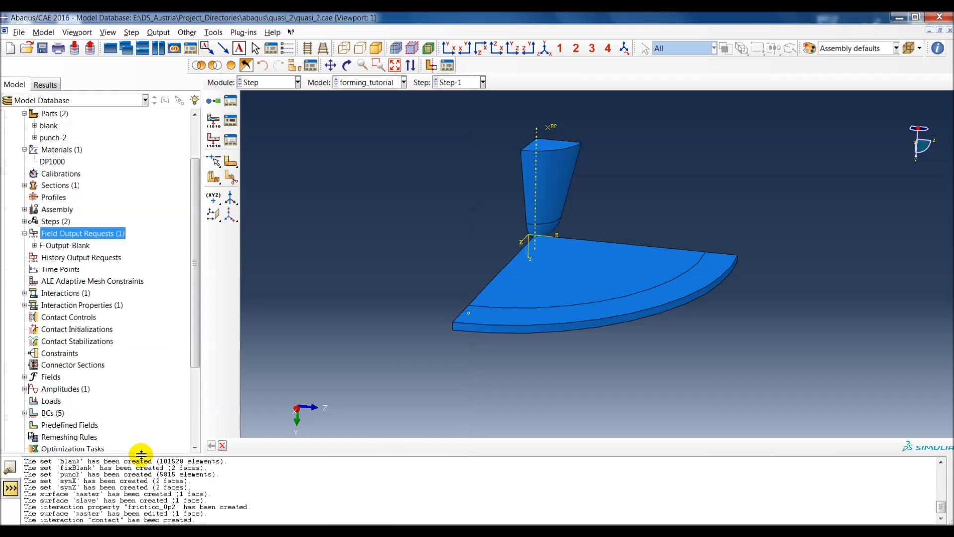
# Step: Start a whole-model field output request named F-Output-Model in Step-1 with 100 evenly spaced time intervals
pyautogui.doubleClick(75, 233)
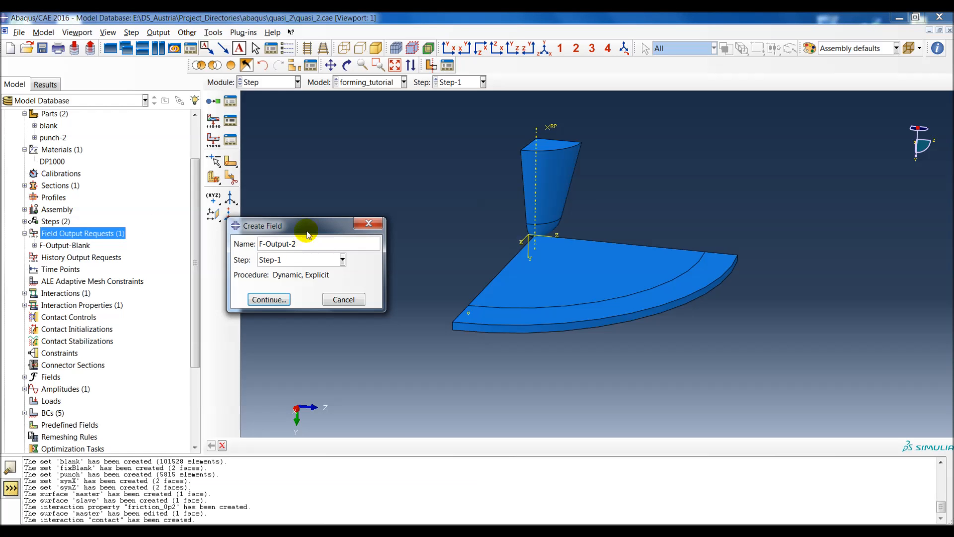
pyautogui.press('BackSpace')
pyautogui.write('Model')
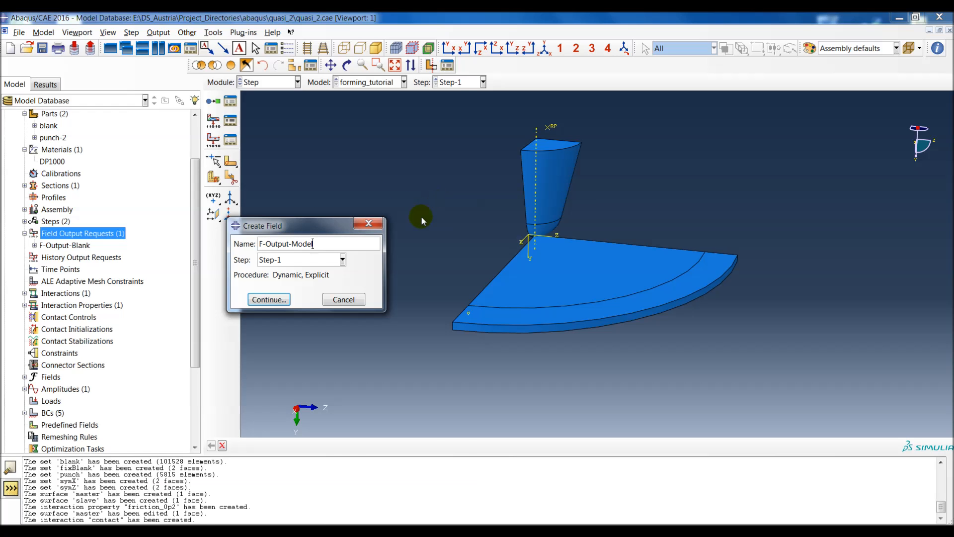
pyautogui.click(283, 300)
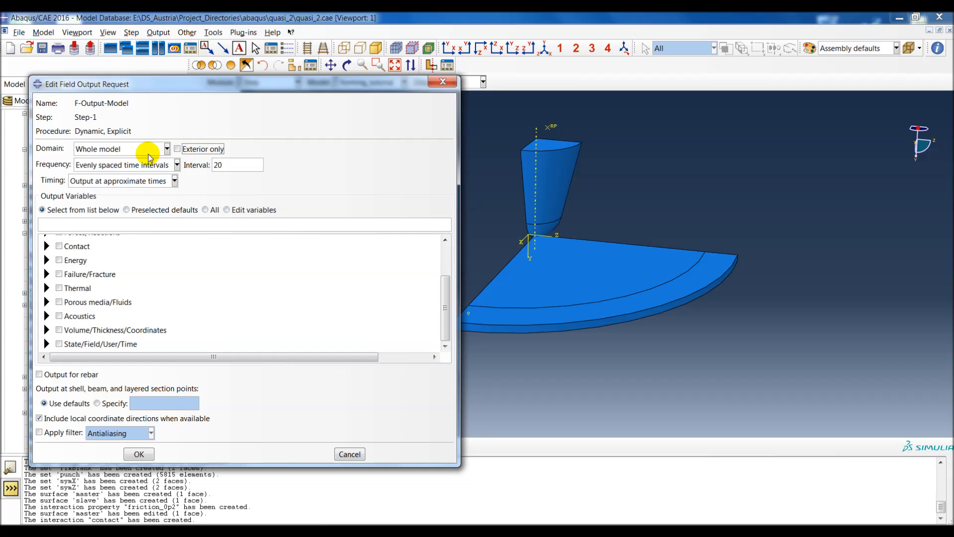
pyautogui.moveTo(244, 166); pyautogui.dragTo(197, 162)
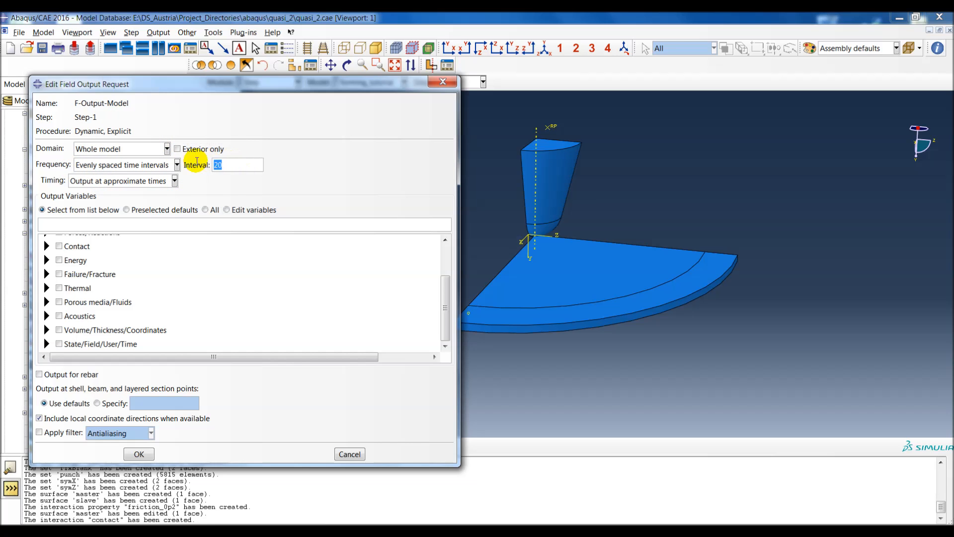
pyautogui.write('100')
pyautogui.moveTo(318, 82)
pyautogui.mouseDown()
pyautogui.moveTo(341, 79)
pyautogui.moveTo(311, 65)
pyautogui.moveTo(303, 85)
pyautogui.mouseUp()
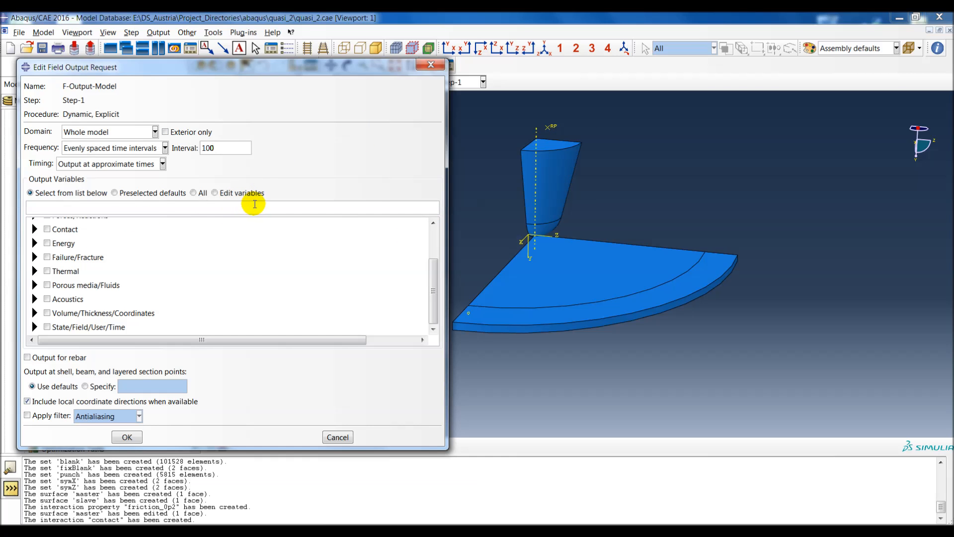
# Step: Select U, Translations and rotations as the output variable of F-Output-Model and create the request
pyautogui.scroll(4, 70, 274)
pyautogui.click(35, 253)
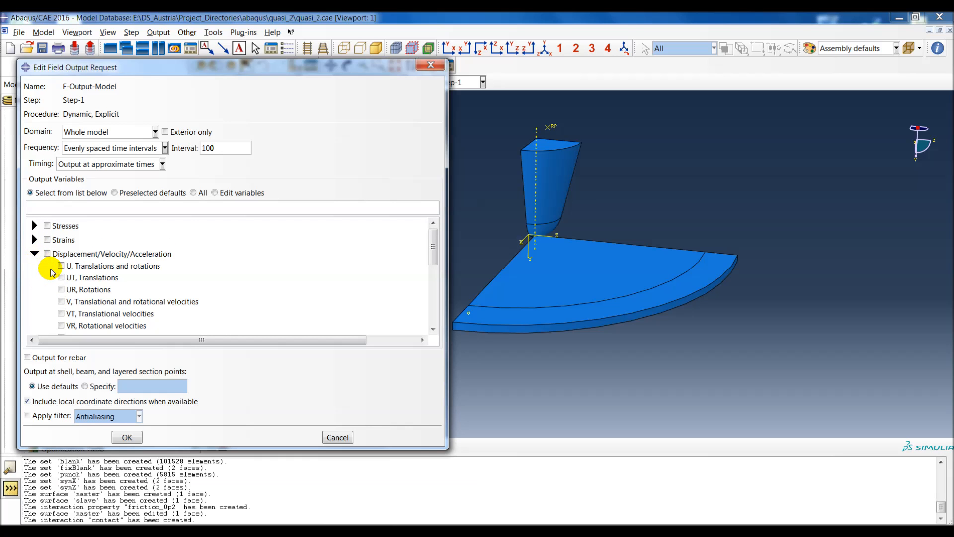
pyautogui.click(60, 266)
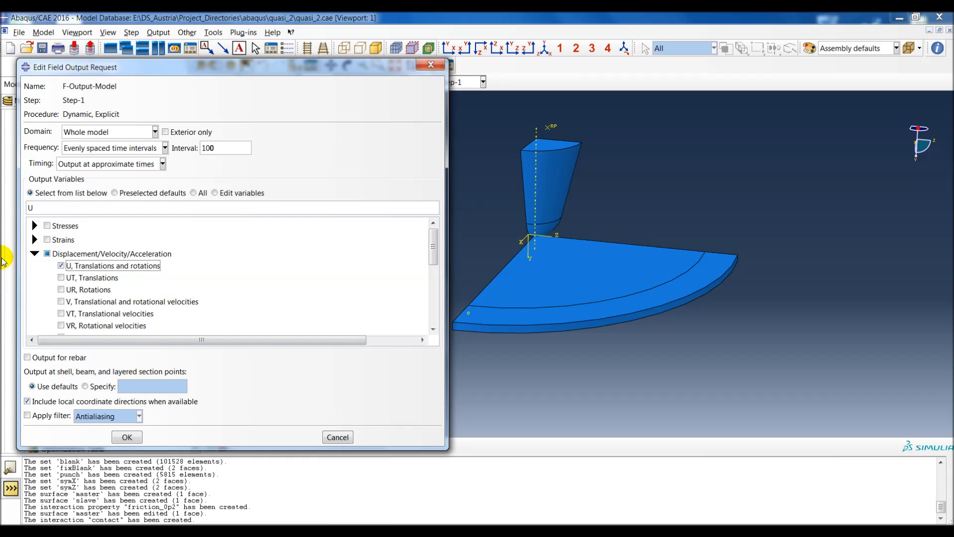
pyautogui.click(35, 254)
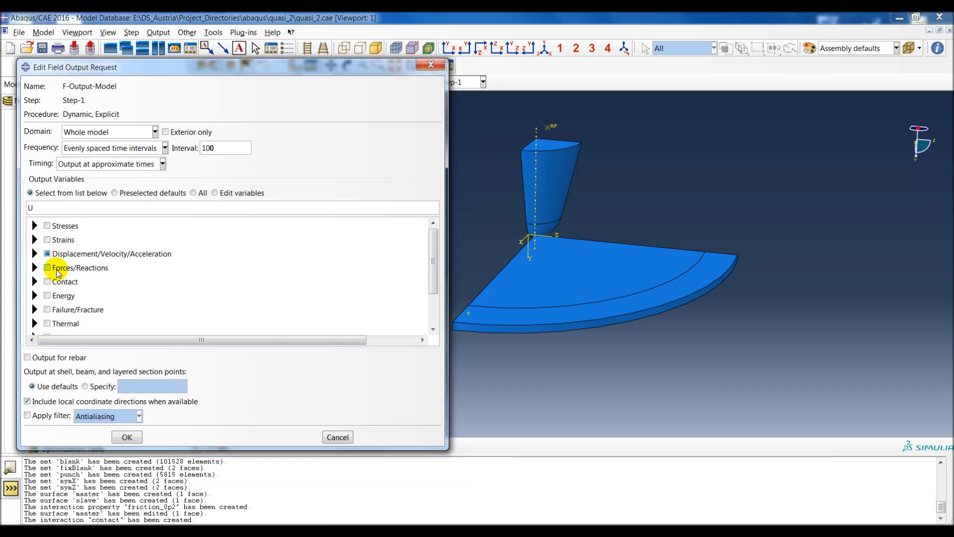
pyautogui.click(127, 437)
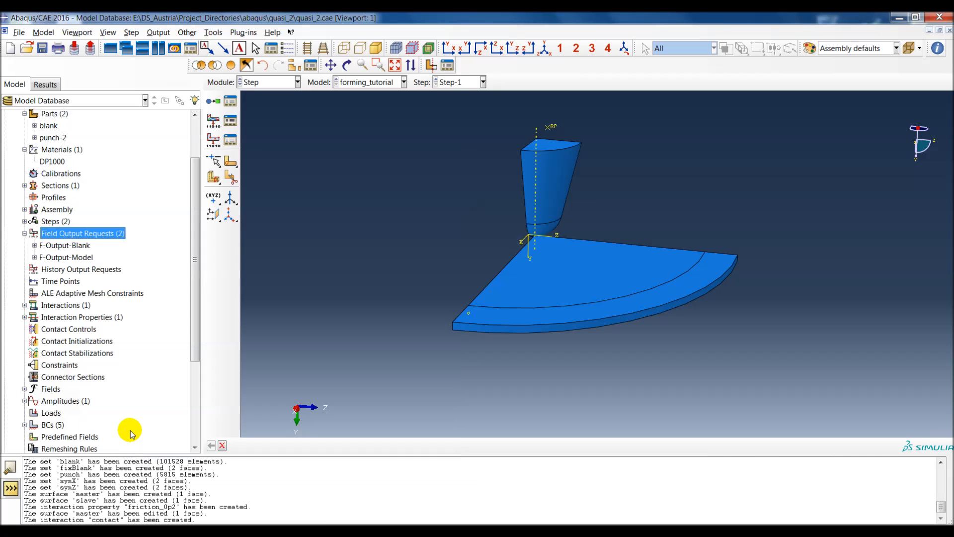
pyautogui.click(25, 233)
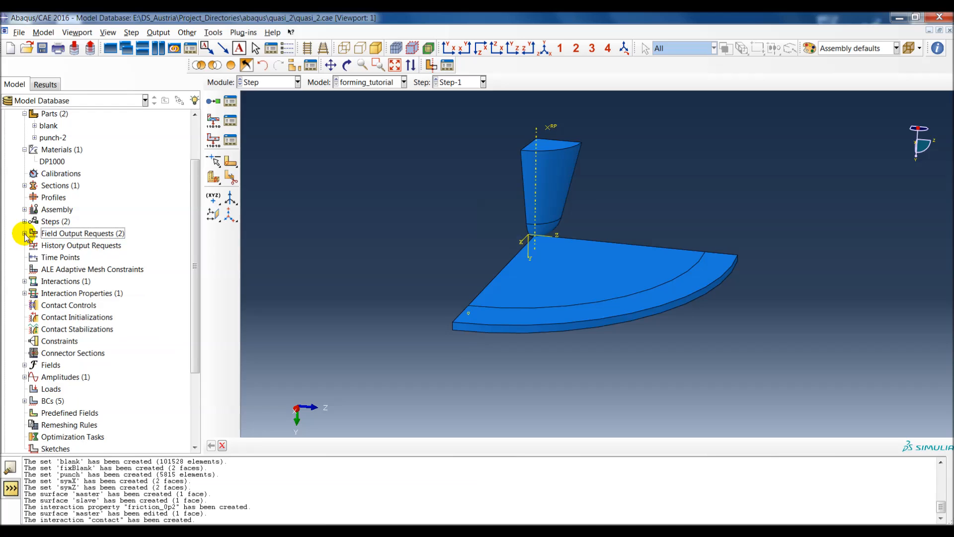
# Step: Start a history output request named H-Output-Blank in Step-1
pyautogui.doubleClick(59, 246)
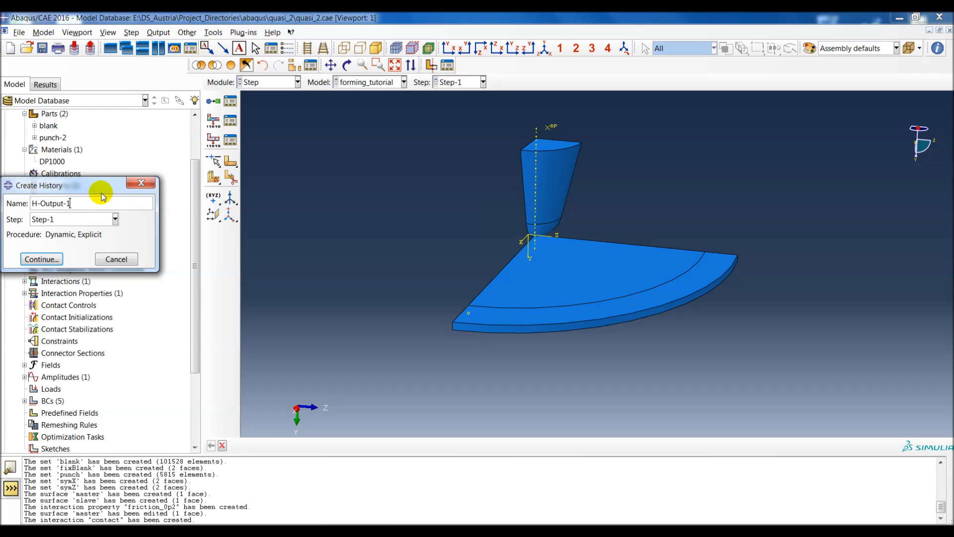
pyautogui.press('BackSpace')
pyautogui.write('Blank')
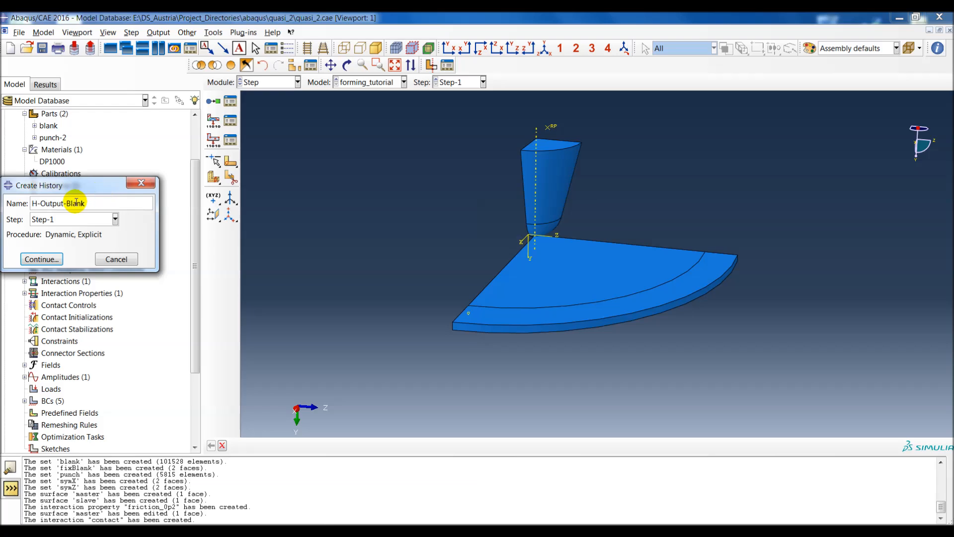
pyautogui.click(42, 259)
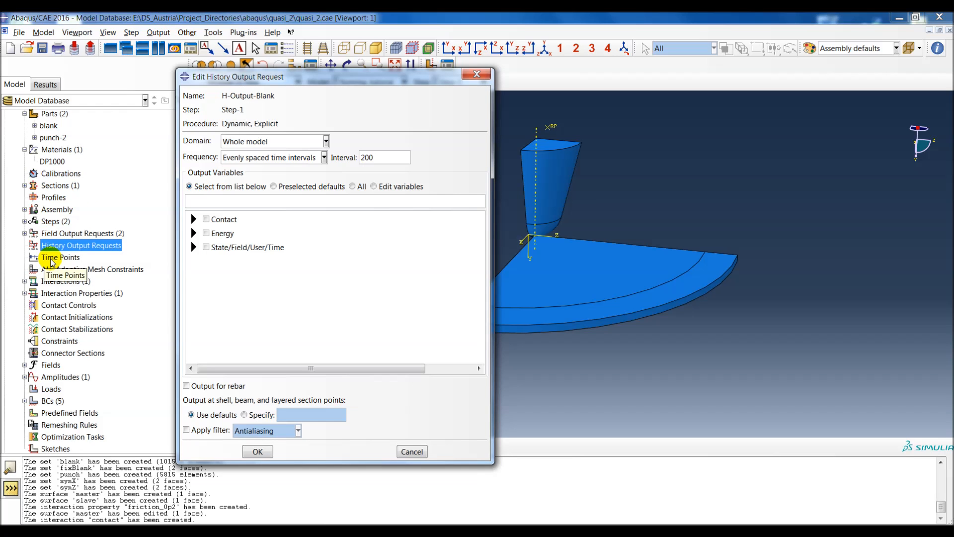
# Step: Set the H-Output-Blank domain to the set blank and its evenly spaced time interval count to 100
pyautogui.click(238, 141)
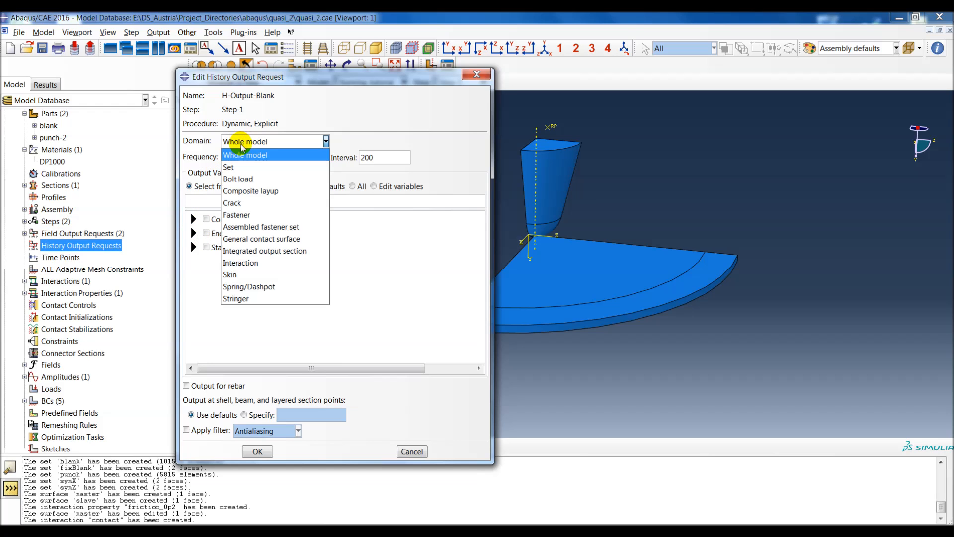
pyautogui.click(246, 152)
pyautogui.click(342, 142)
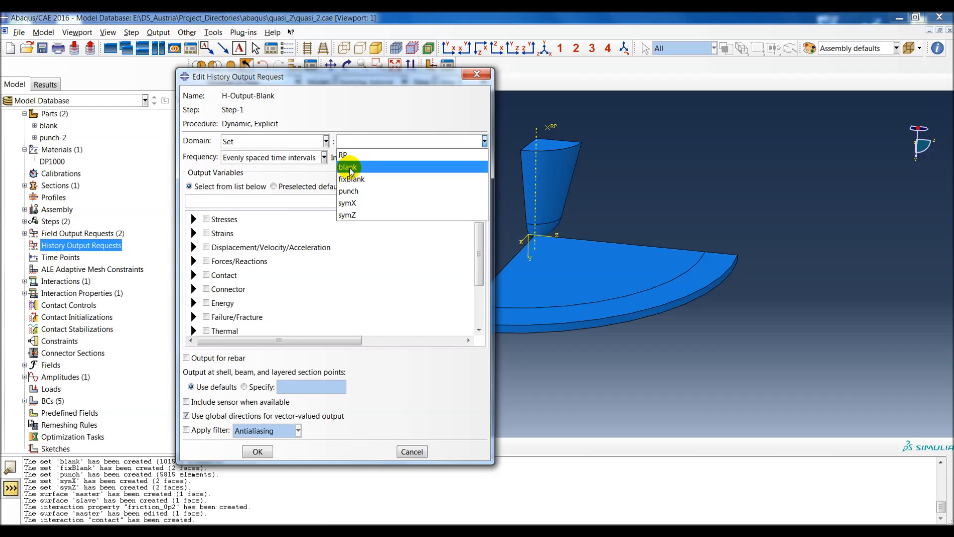
pyautogui.click(351, 169)
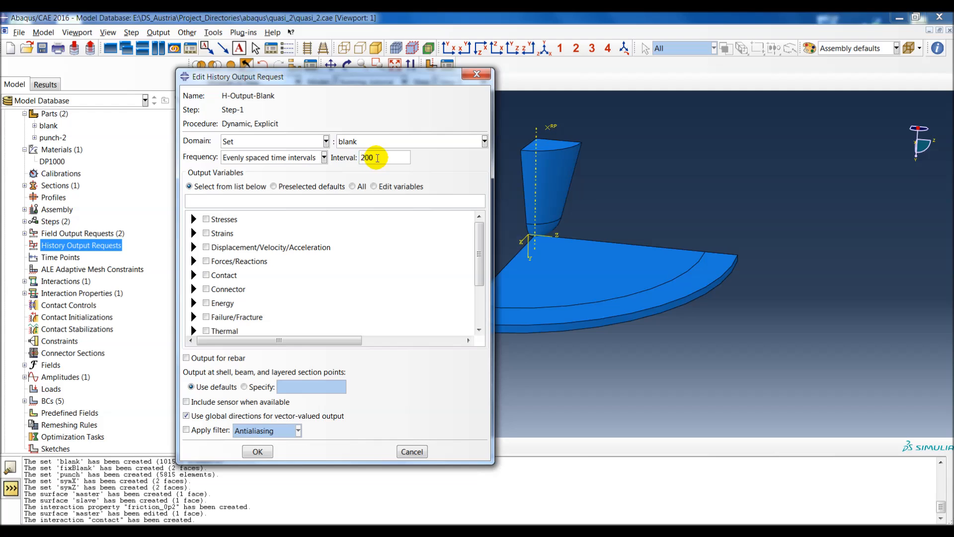
pyautogui.moveTo(378, 157); pyautogui.dragTo(349, 156)
pyautogui.write('100')
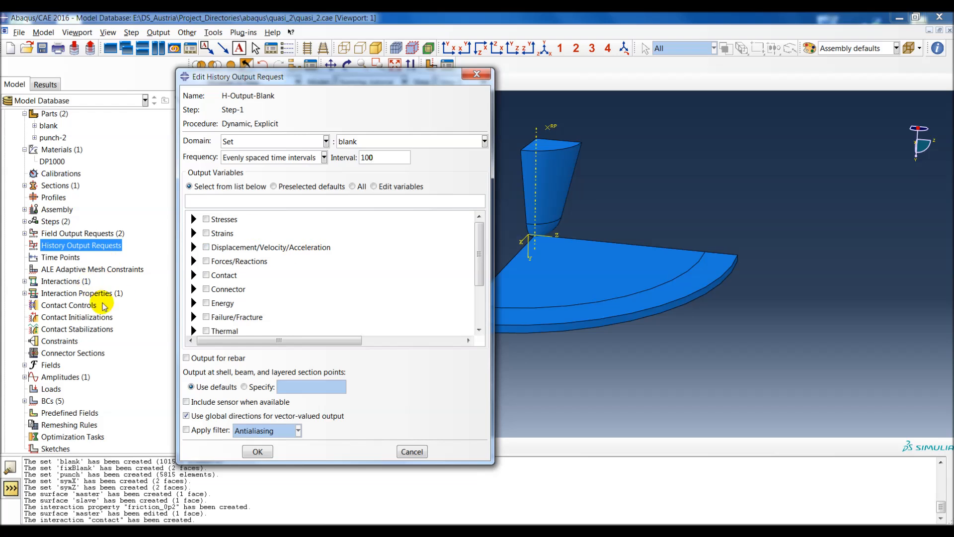
# Step: Select the energy totals ALLIE and ALLKE as the output variables of H-Output-Blank and create the request
pyautogui.click(194, 302)
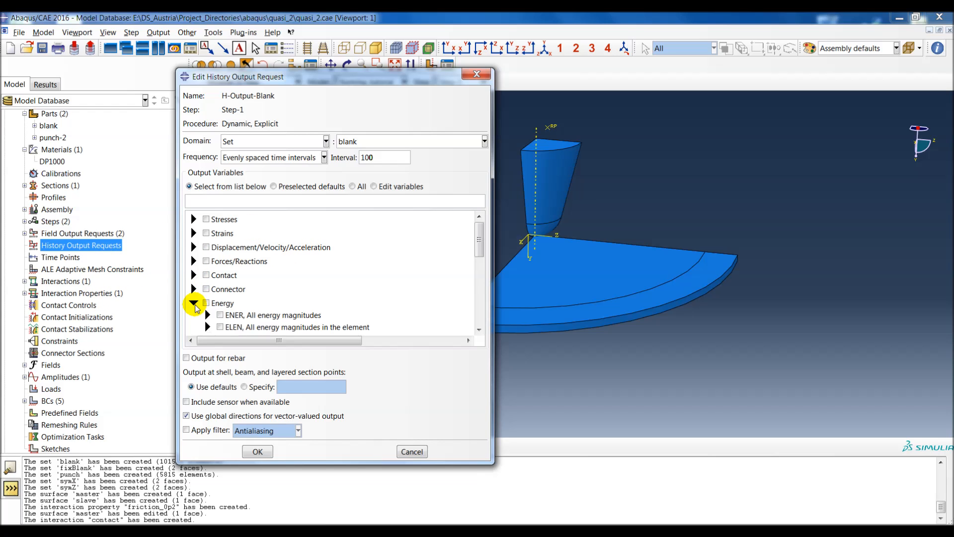
pyautogui.scroll(-1, 194, 303)
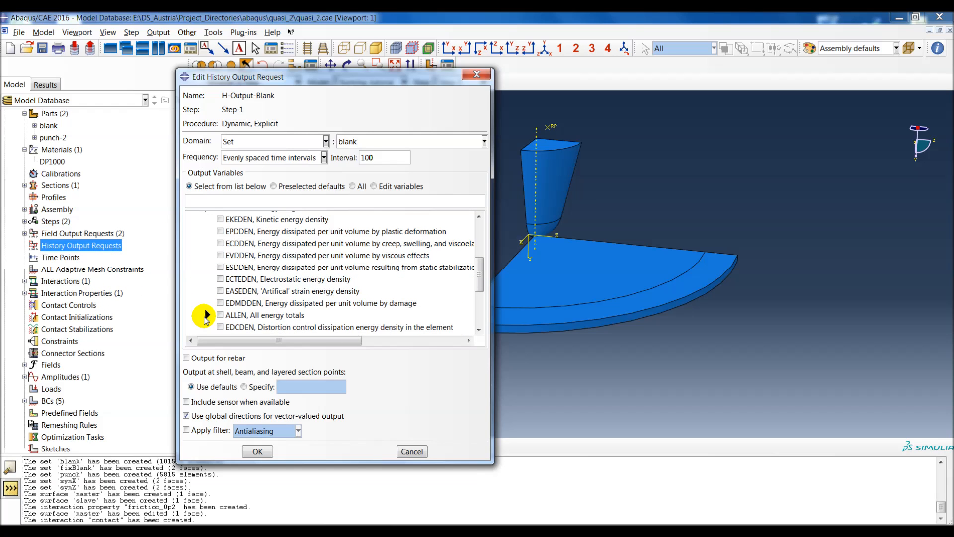
pyautogui.click(208, 315)
pyautogui.scroll(-5, 224, 293)
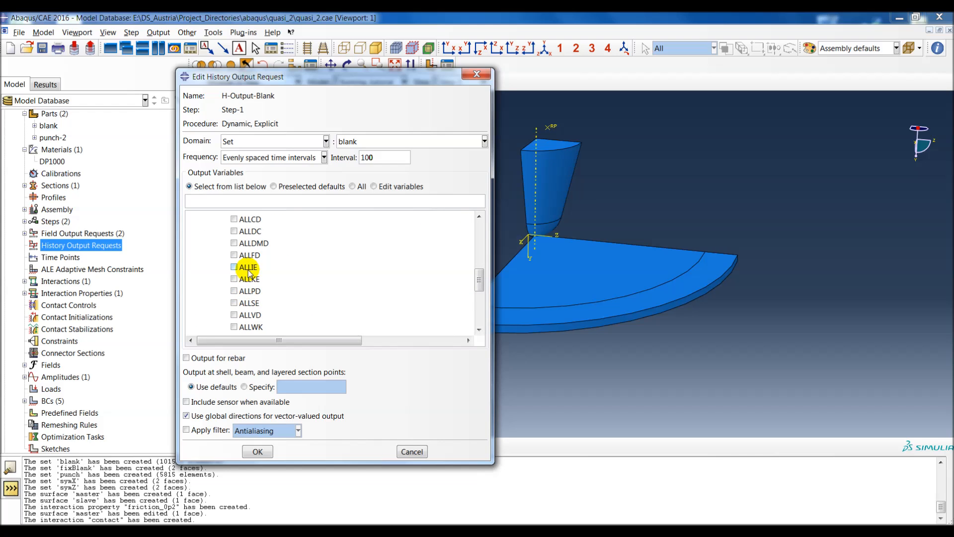
pyautogui.click(248, 267)
pyautogui.click(249, 278)
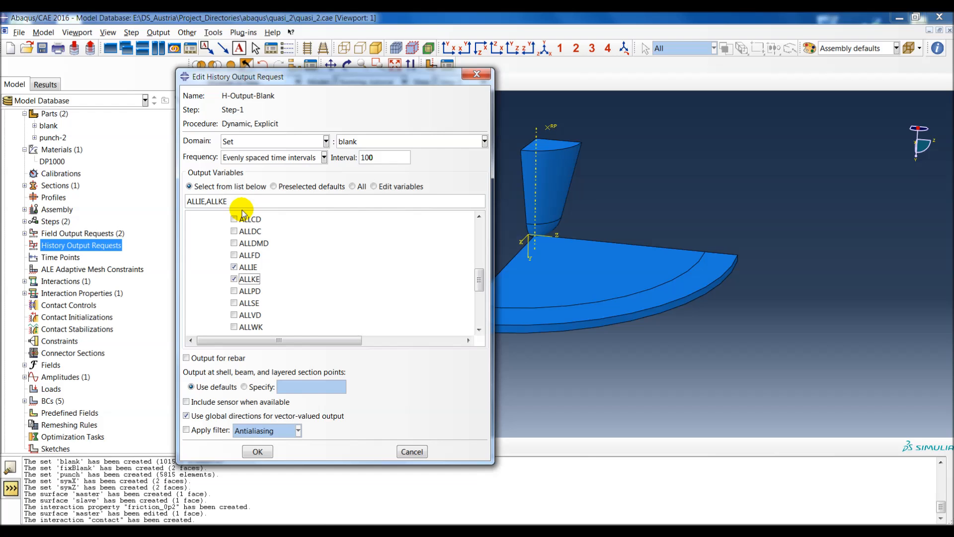
pyautogui.moveTo(408, 82); pyautogui.dragTo(334, 62)
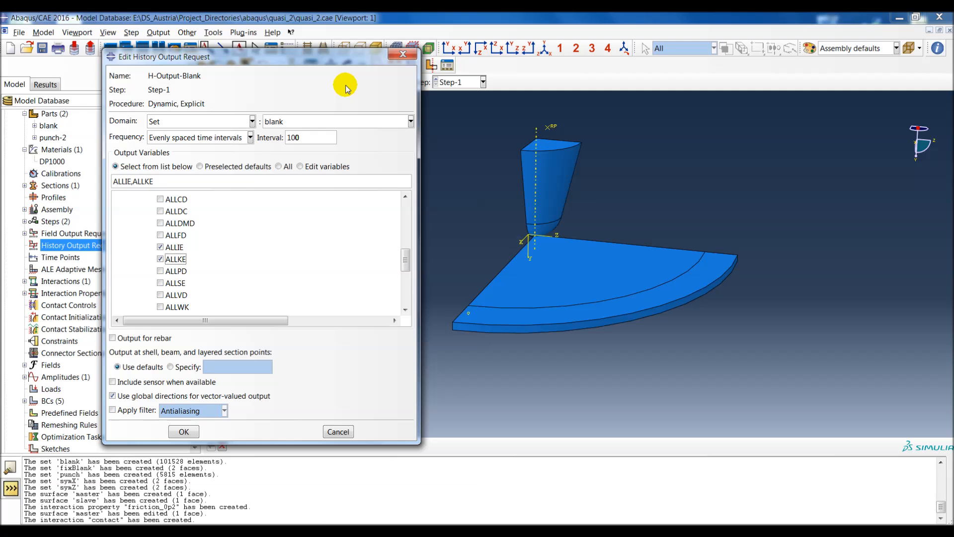
pyautogui.click(183, 432)
# Step: Start a history output request named H-Output-Punch in Step-1
pyautogui.doubleClick(95, 248)
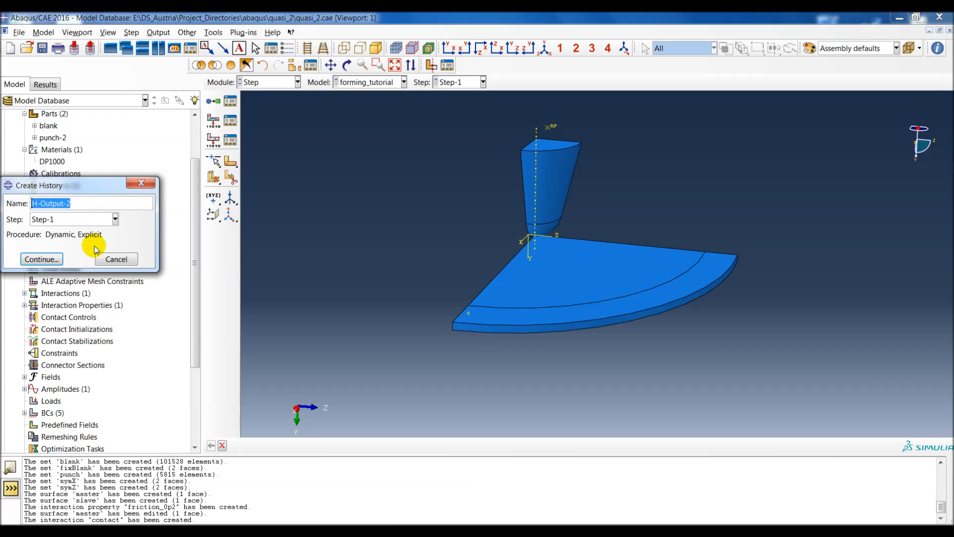
pyautogui.click(94, 203)
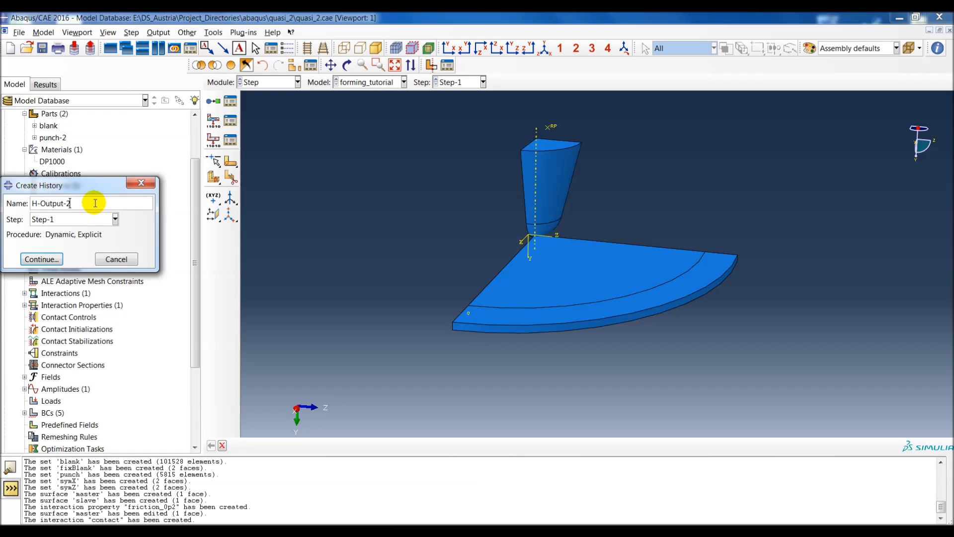
pyautogui.press('BackSpace')
pyautogui.write('Punch')
pyautogui.click(43, 258)
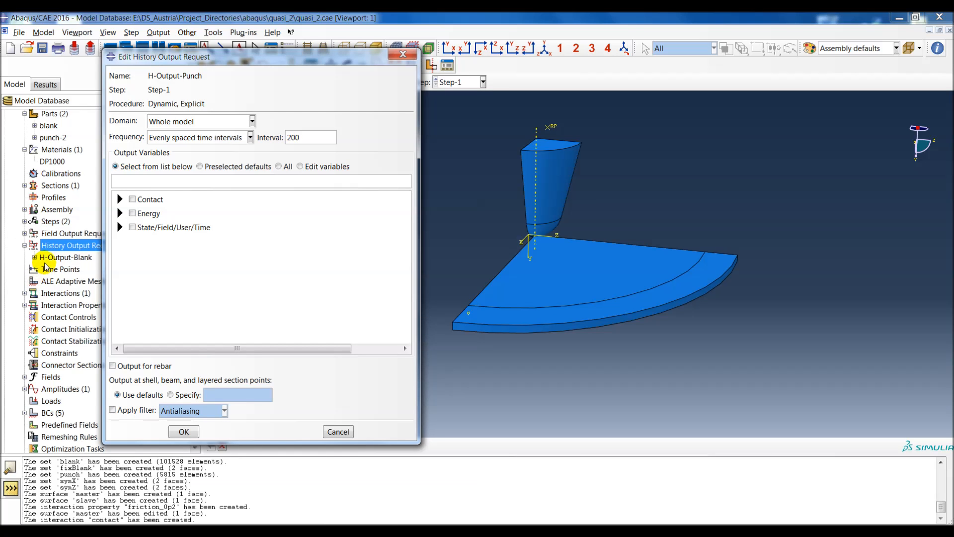
# Step: Set the H-Output-Punch domain to the set RP and its evenly spaced time interval count to 100
pyautogui.click(169, 123)
pyautogui.click(251, 146)
pyautogui.click(261, 121)
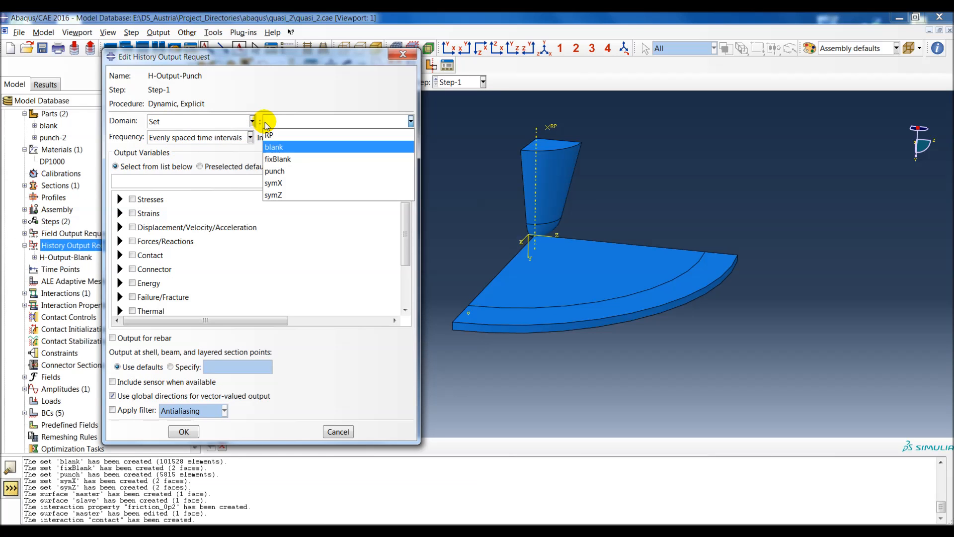
pyautogui.click(271, 133)
pyautogui.doubleClick(293, 138)
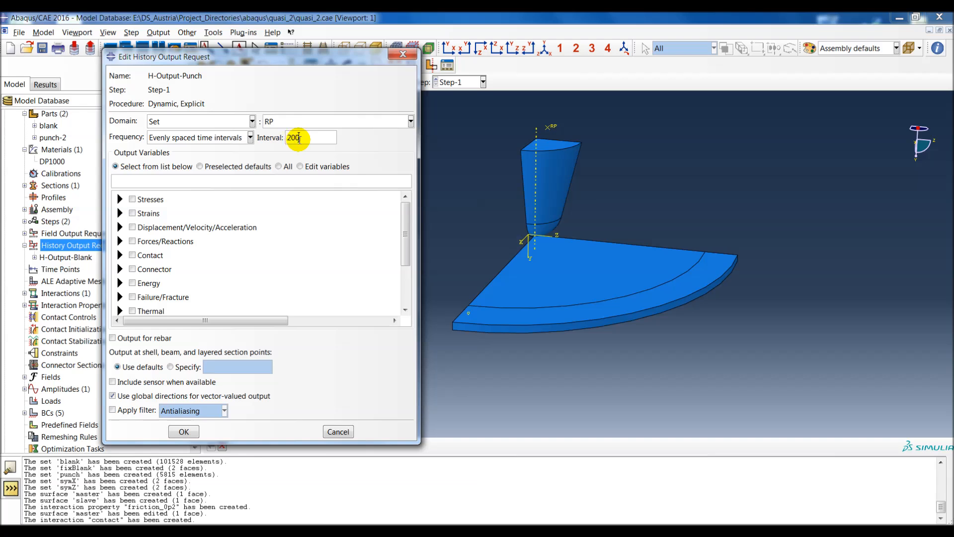
pyautogui.write('100')
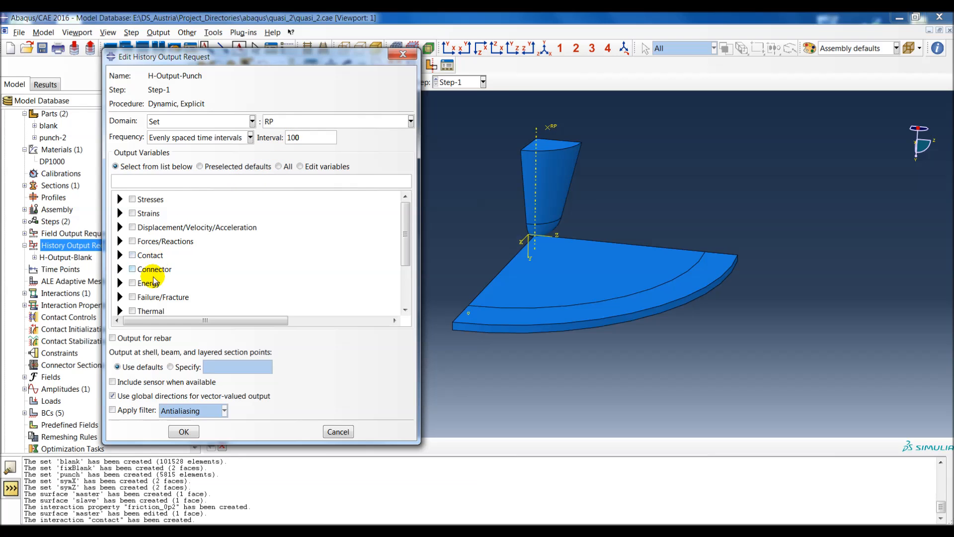
# Step: Select the displacement component U2 as an output variable of H-Output-Punch
pyautogui.click(119, 228)
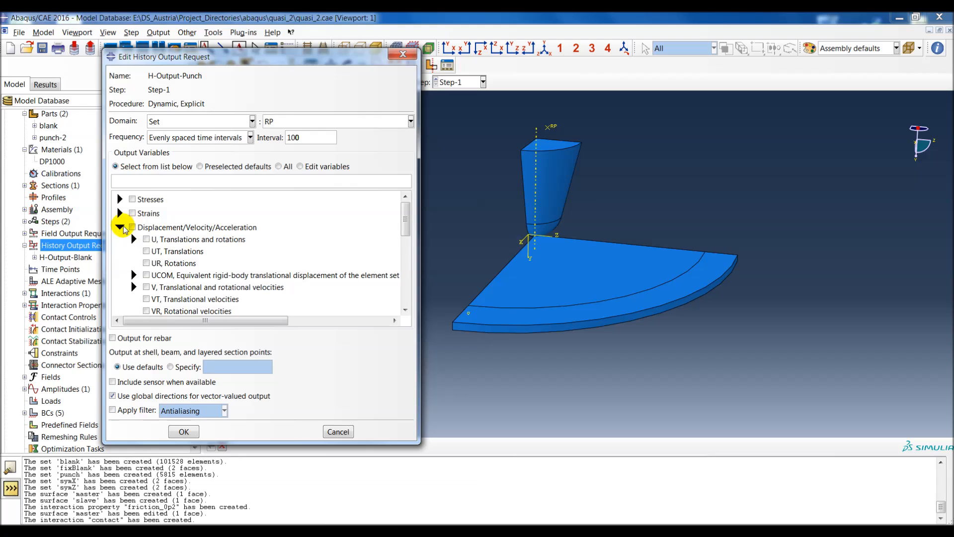
pyautogui.click(134, 239)
pyautogui.click(171, 264)
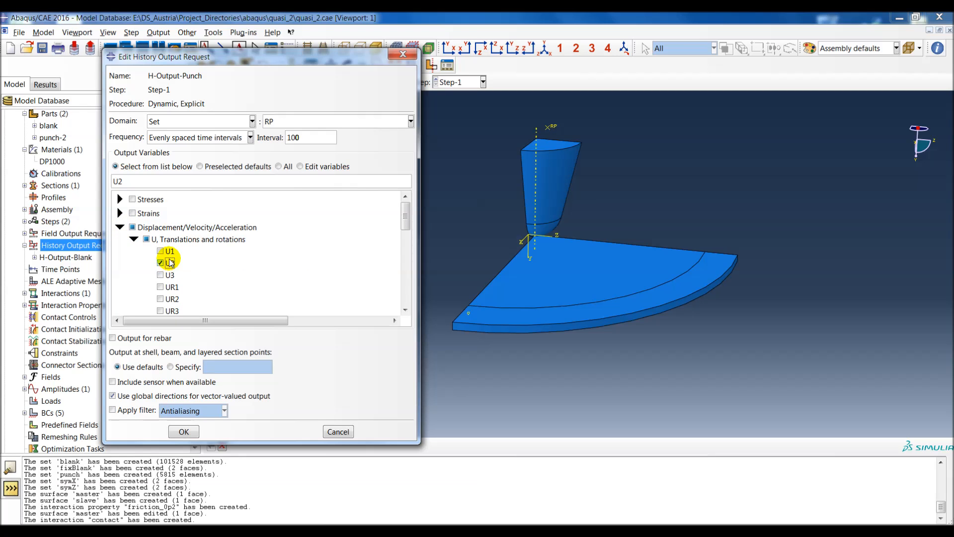
pyautogui.scroll(-2, 137, 255)
pyautogui.scroll(2, 137, 257)
pyautogui.click(134, 239)
# Step: Add the translational velocity component V2 to the H-Output-Punch output variables and create the request
pyautogui.scroll(-1, 137, 259)
pyautogui.click(135, 260)
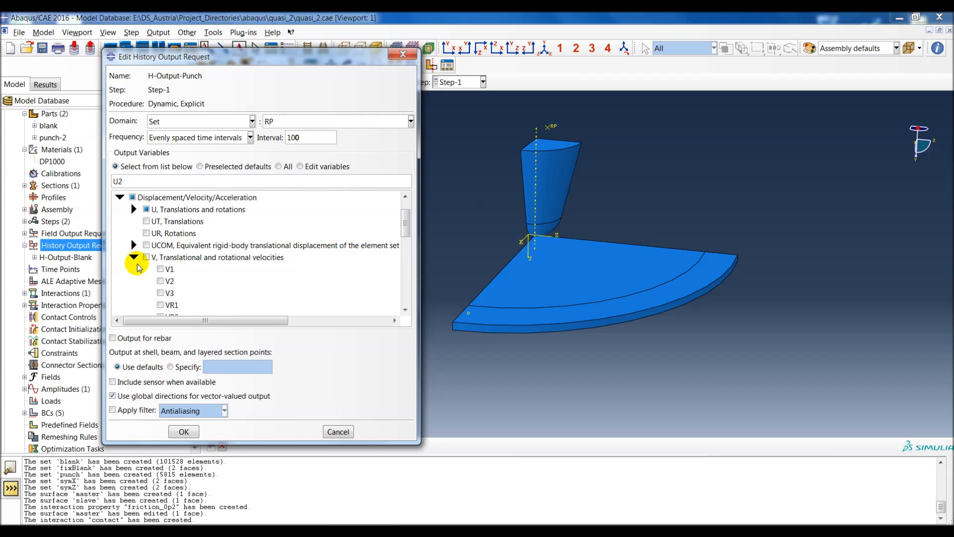
pyautogui.scroll(-1, 149, 254)
pyautogui.click(164, 251)
pyautogui.click(194, 435)
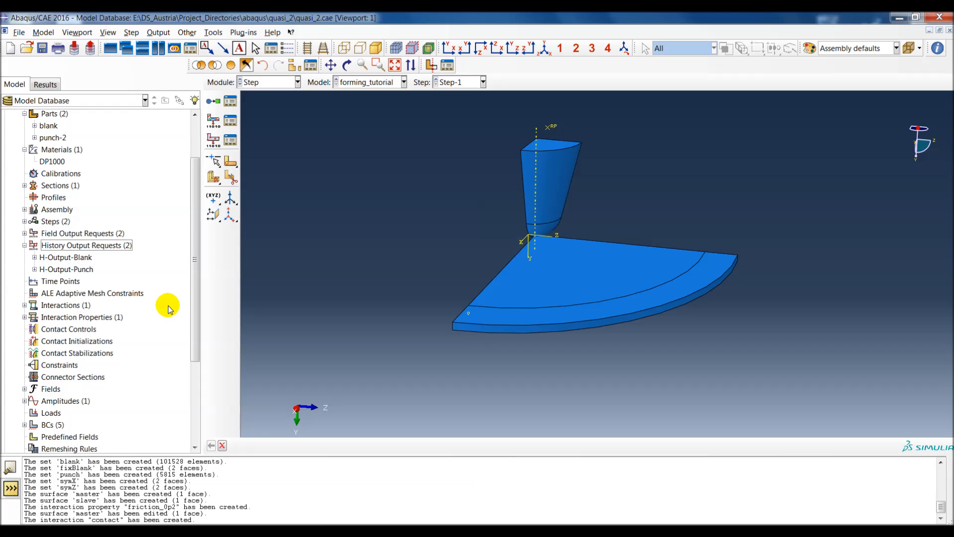
pyautogui.moveTo(195, 302); pyautogui.dragTo(185, 280)
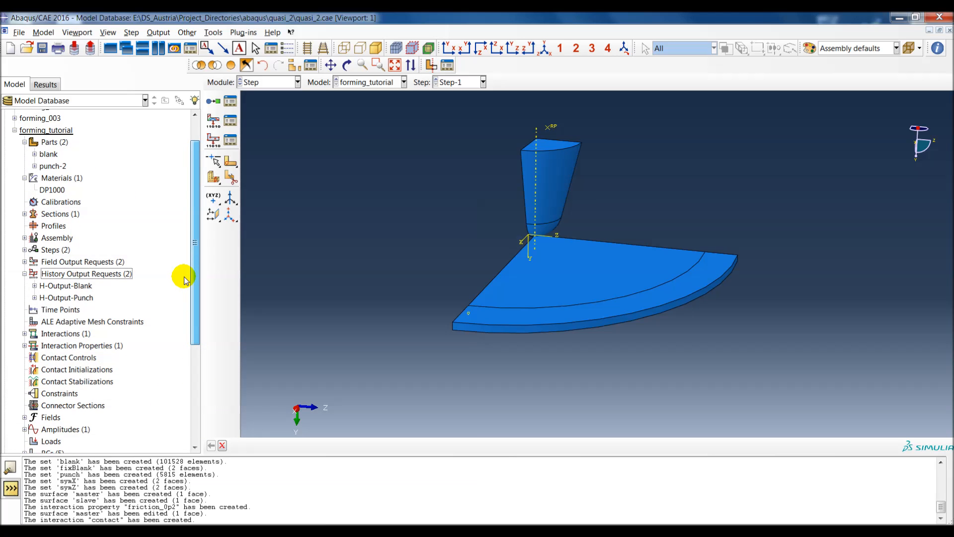
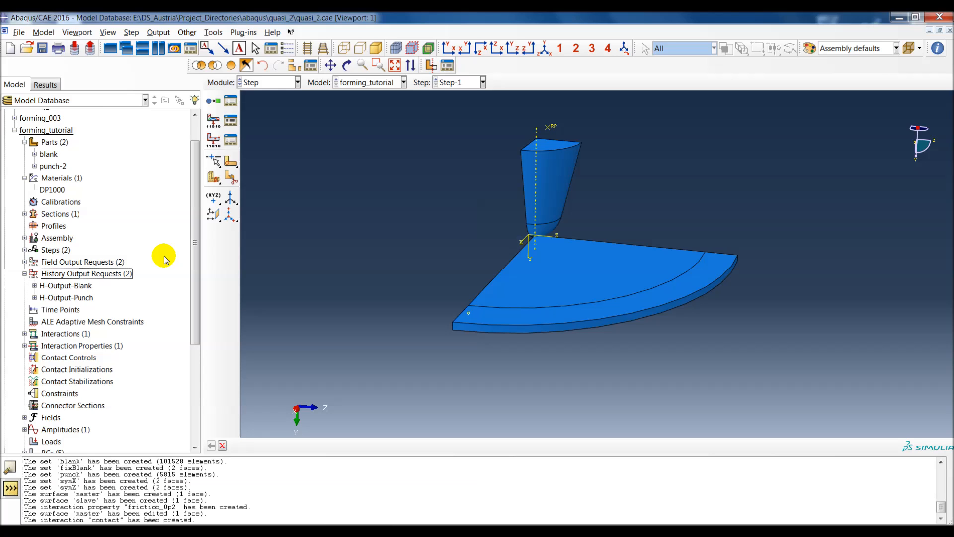
# Step: Review the displacement and amplitude settings of the movePunch boundary condition without changing them
pyautogui.scroll(-1, 89, 398)
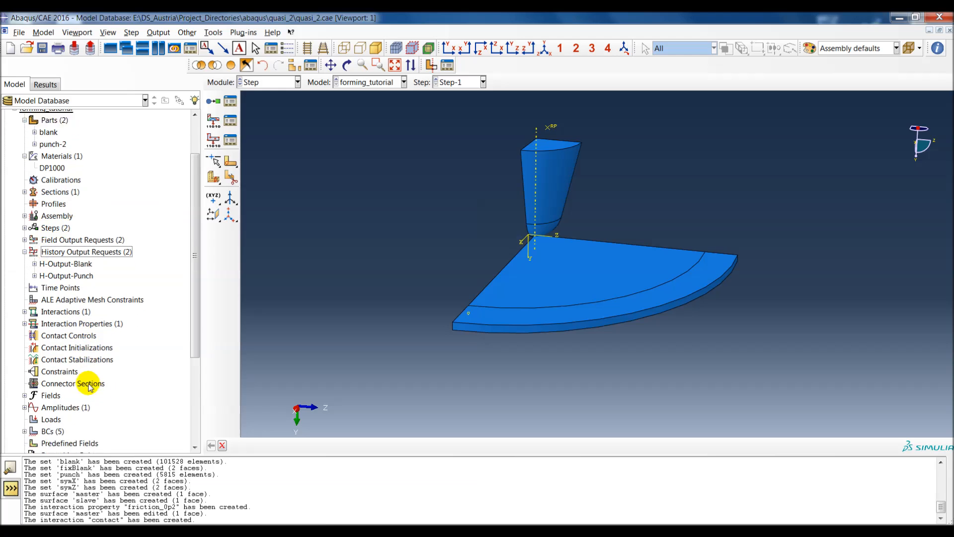
pyautogui.scroll(-3, 90, 398)
pyautogui.click(24, 379)
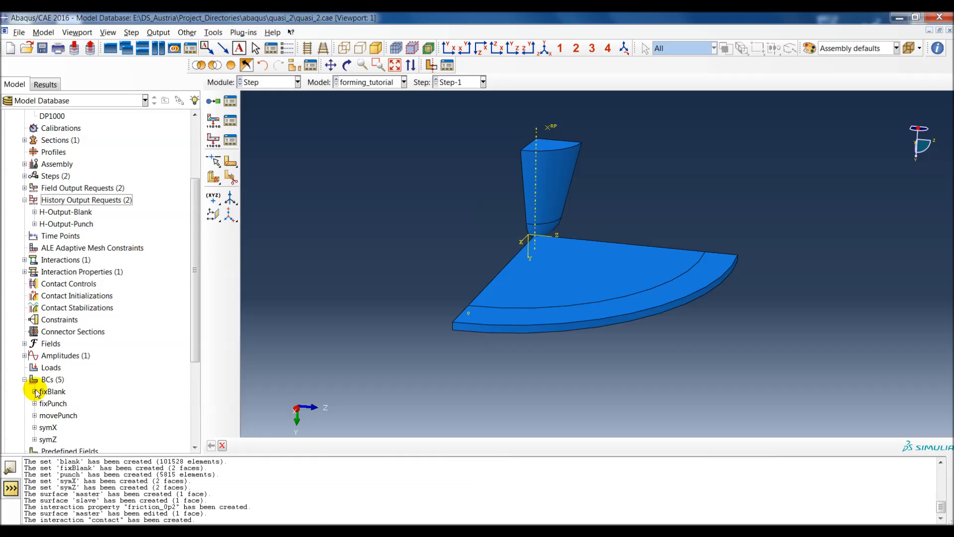
pyautogui.doubleClick(58, 415)
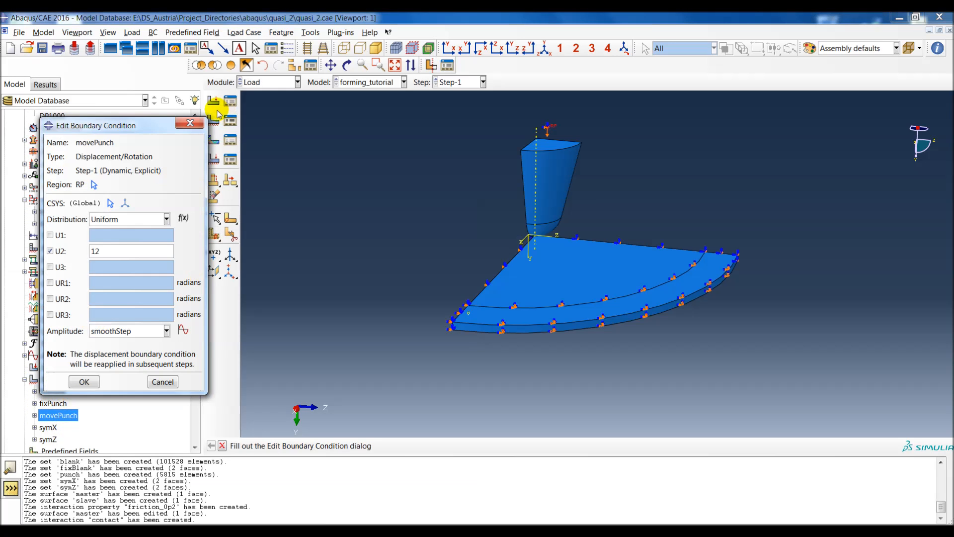
pyautogui.click(189, 122)
# Step: Examine the time period of Step-1 and leave the step definition unchanged
pyautogui.scroll(3, 140, 169)
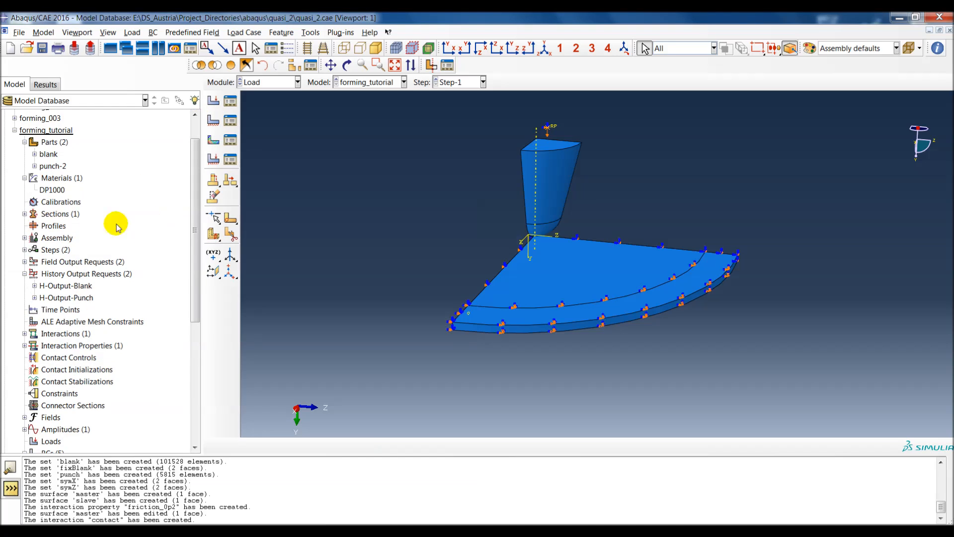
pyautogui.click(25, 250)
pyautogui.doubleClick(58, 273)
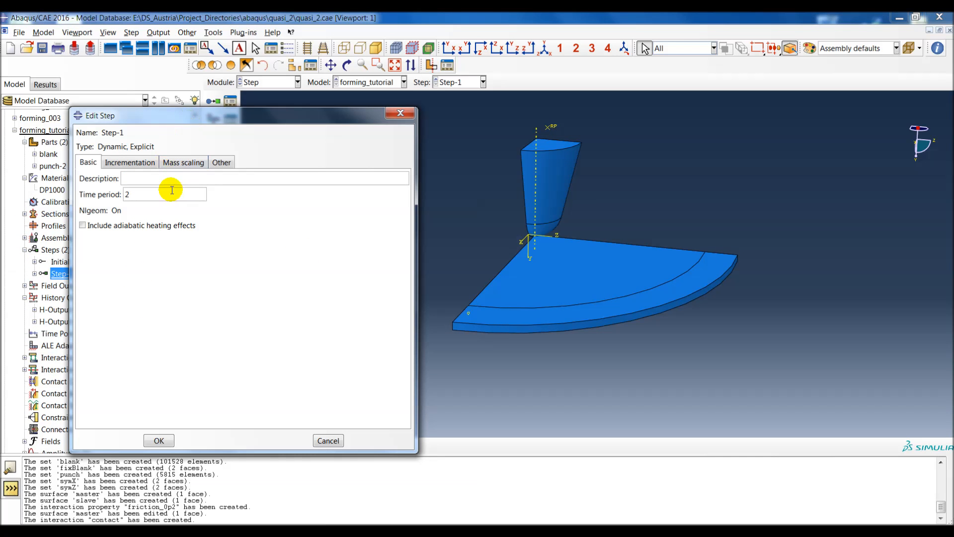
pyautogui.doubleClick(127, 194)
pyautogui.moveTo(204, 124); pyautogui.dragTo(198, 136)
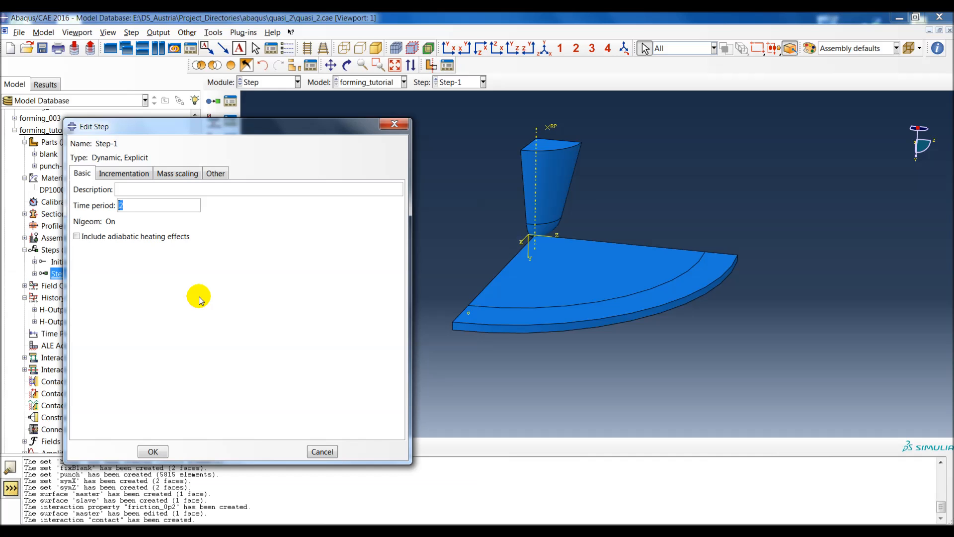
pyautogui.click(394, 124)
# Step: Start a new analysis job named forming_tutorial from the forming_tutorial model
pyautogui.moveTo(197, 217); pyautogui.dragTo(195, 346)
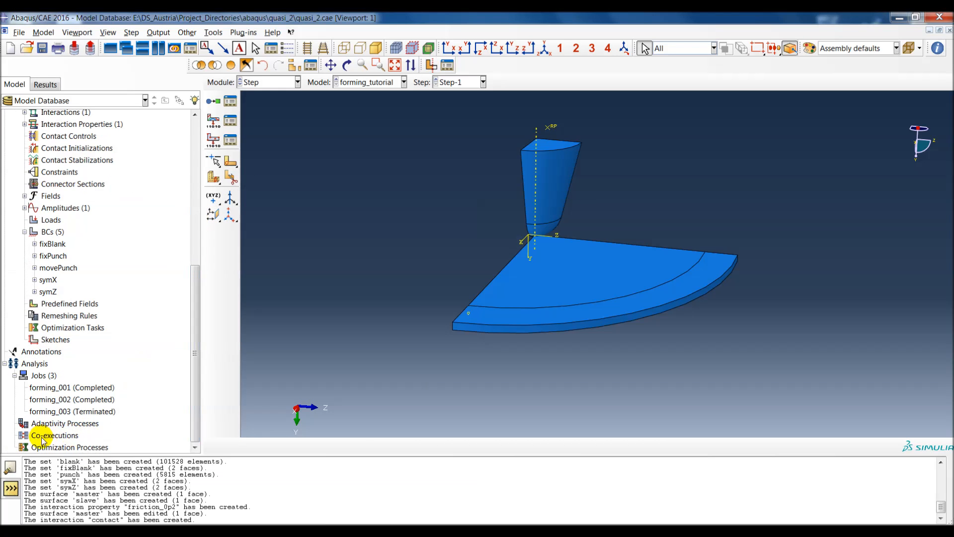
pyautogui.doubleClick(38, 377)
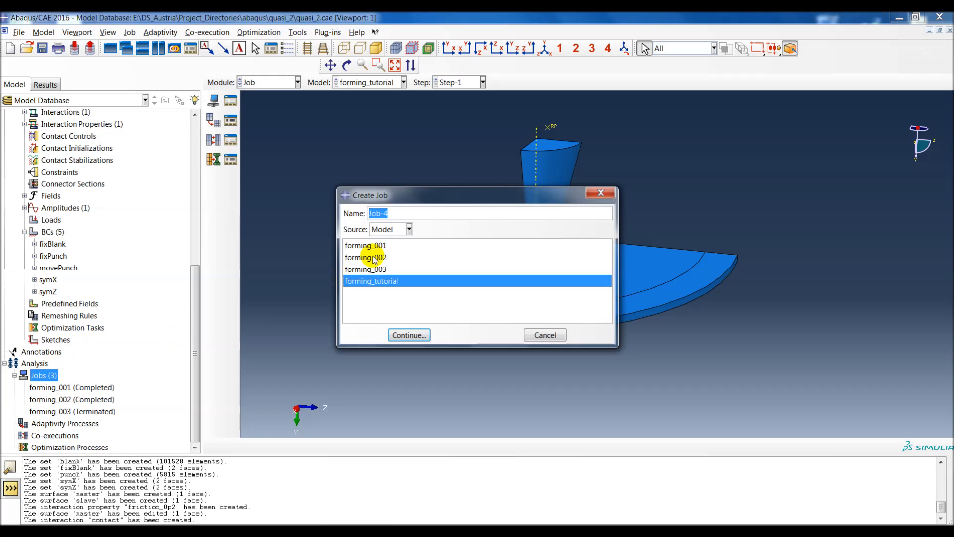
pyautogui.write('forming')
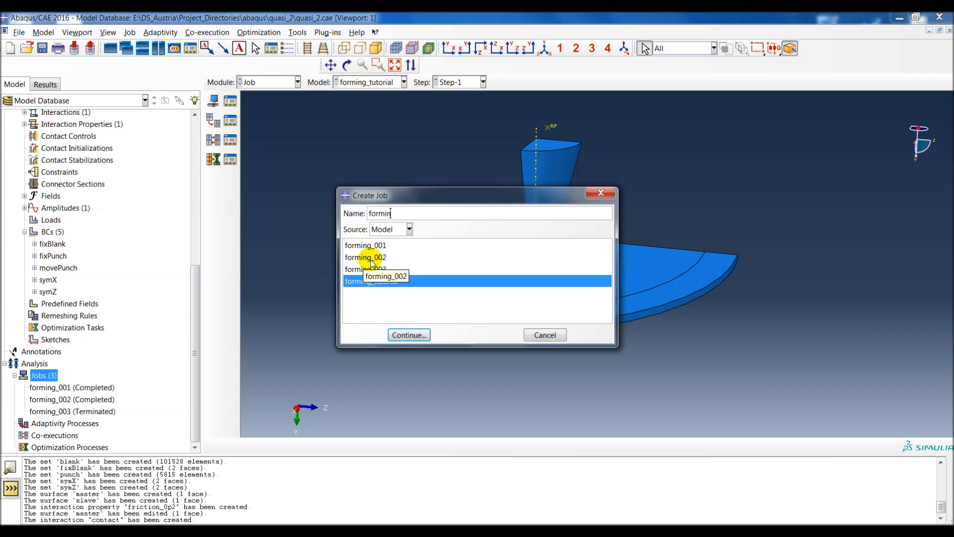
pyautogui.write('_tutorial')
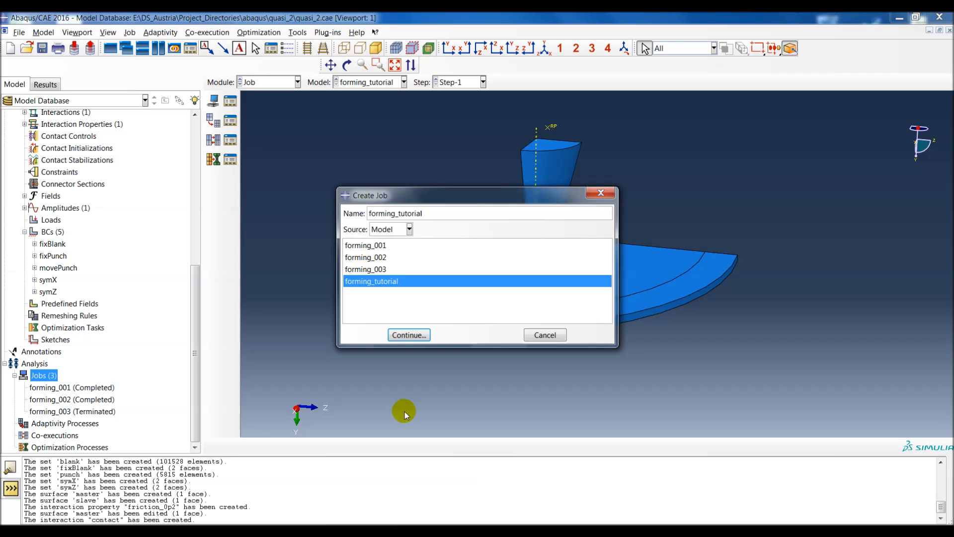
pyautogui.click(409, 335)
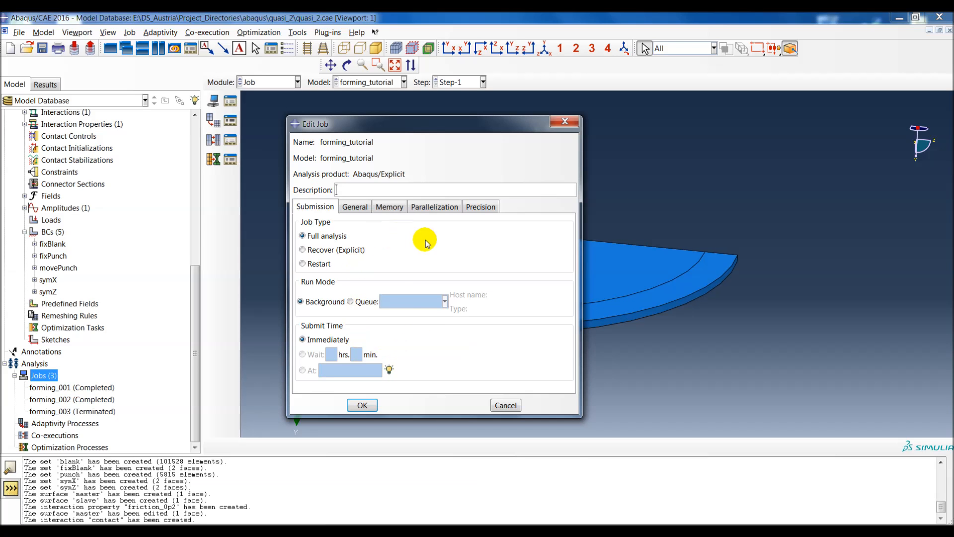
# Step: Set the job's Abaqus/Explicit precision to Double - analysis + packager and nodal output precision to Full, and create the job
pyautogui.click(490, 206)
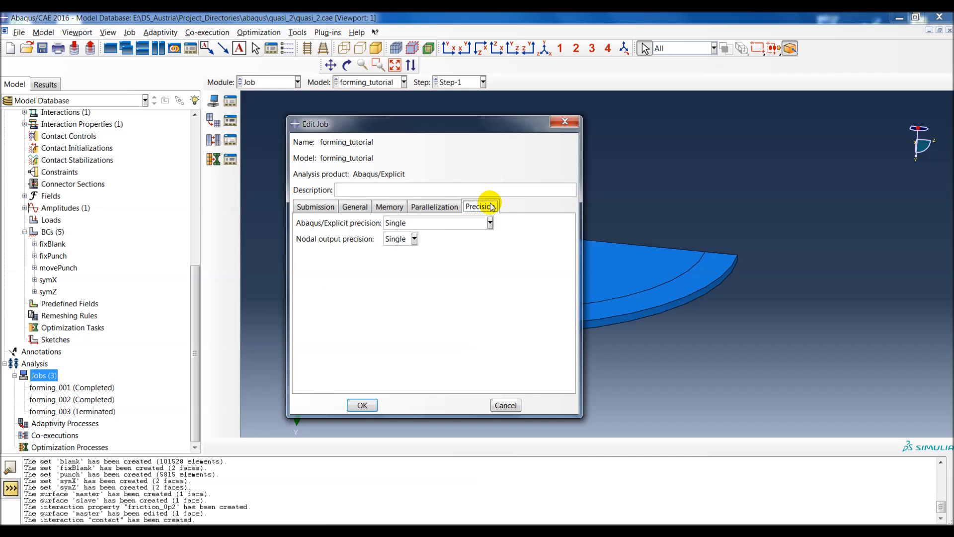
pyautogui.click(433, 223)
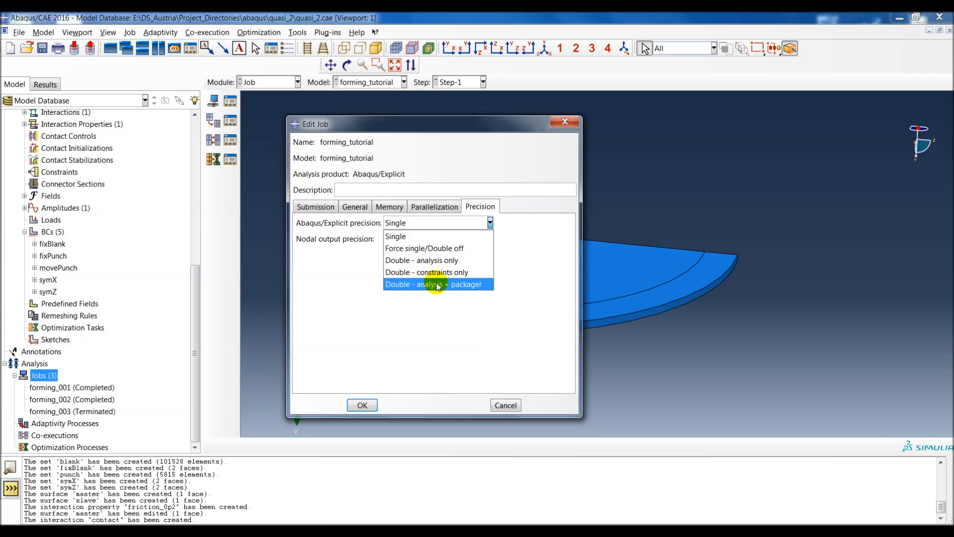
pyautogui.click(394, 285)
pyautogui.click(400, 239)
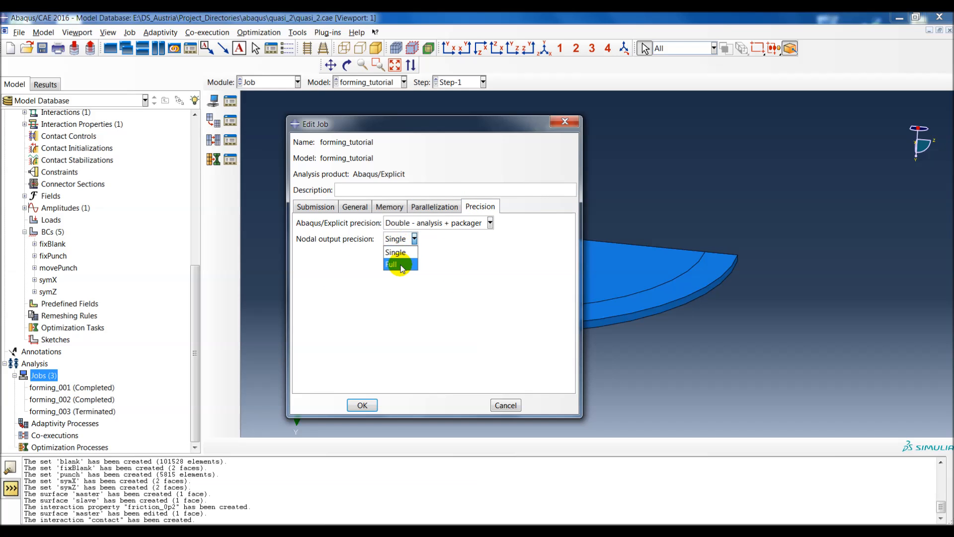
pyautogui.click(400, 264)
pyautogui.click(363, 405)
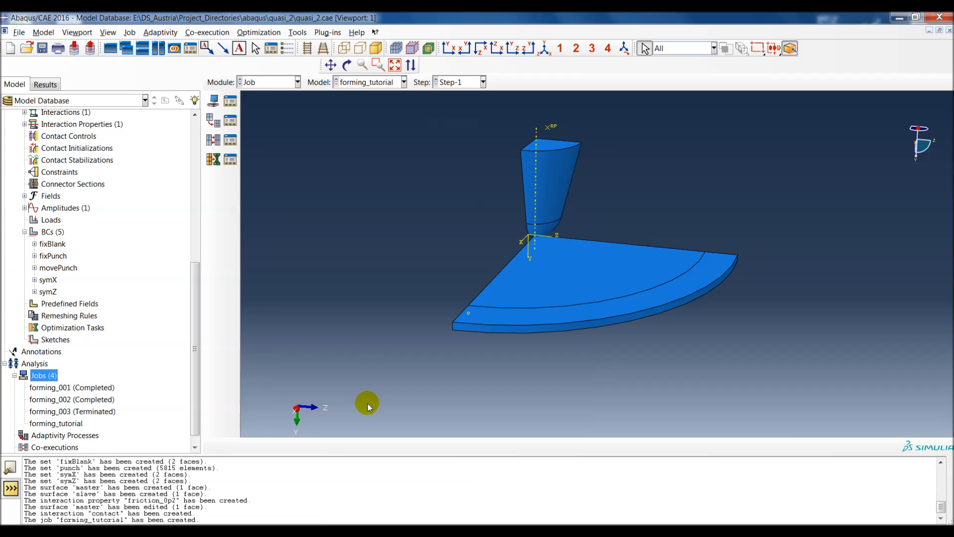
# Step: Submit the forming_tutorial job for analysis from the Job Manager
pyautogui.click(62, 423)
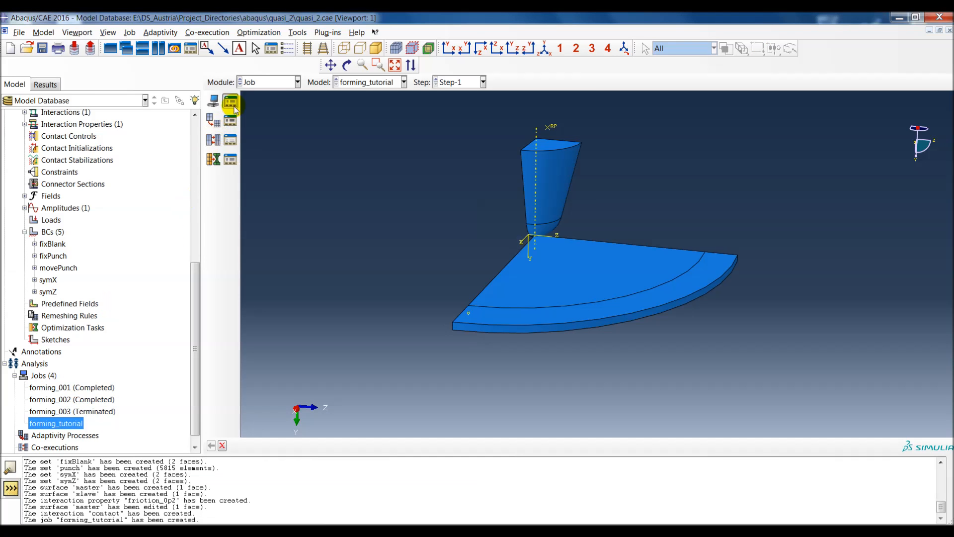
pyautogui.click(215, 138)
pyautogui.click(214, 106)
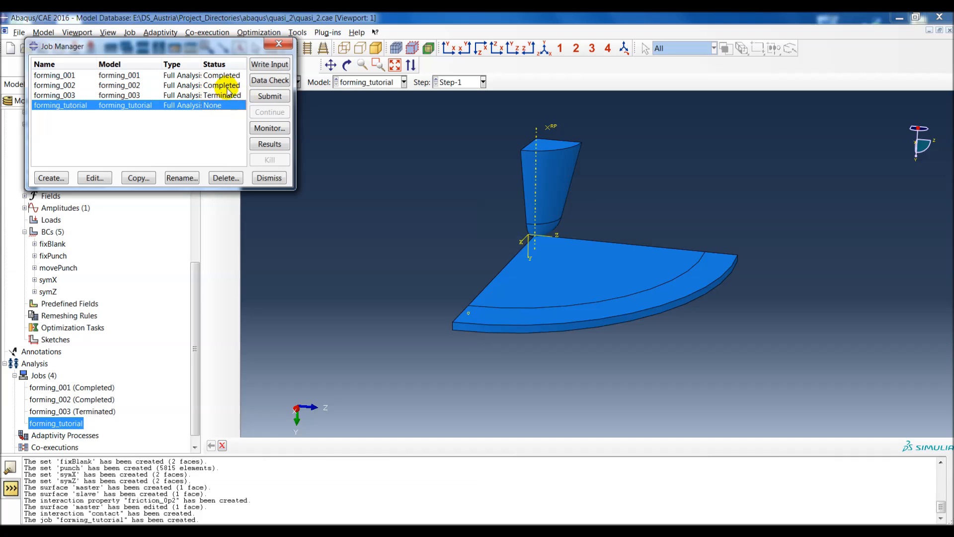
pyautogui.click(269, 96)
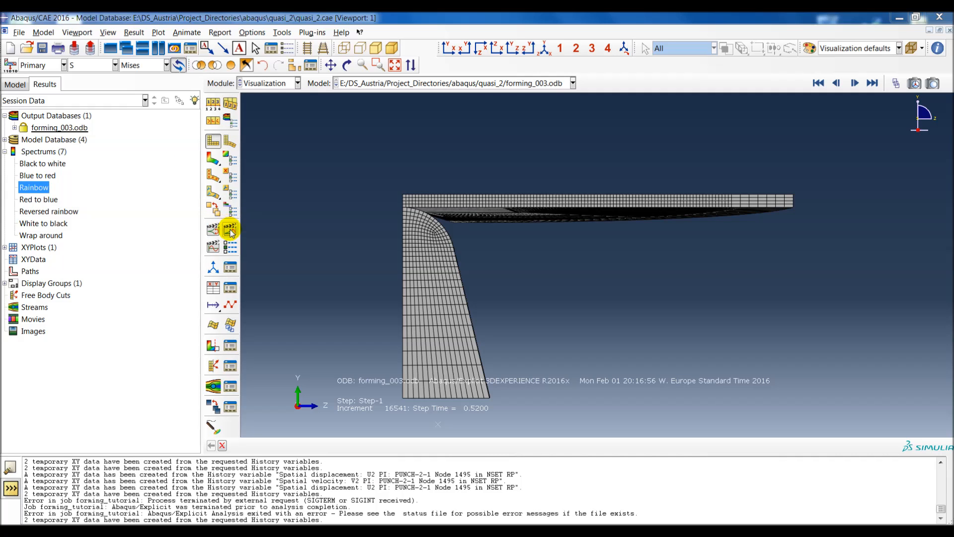
# Step: Show Mises stress contours on the deformed shape of forming_003.odb and animate the time history in an oblique view
pyautogui.click(213, 157)
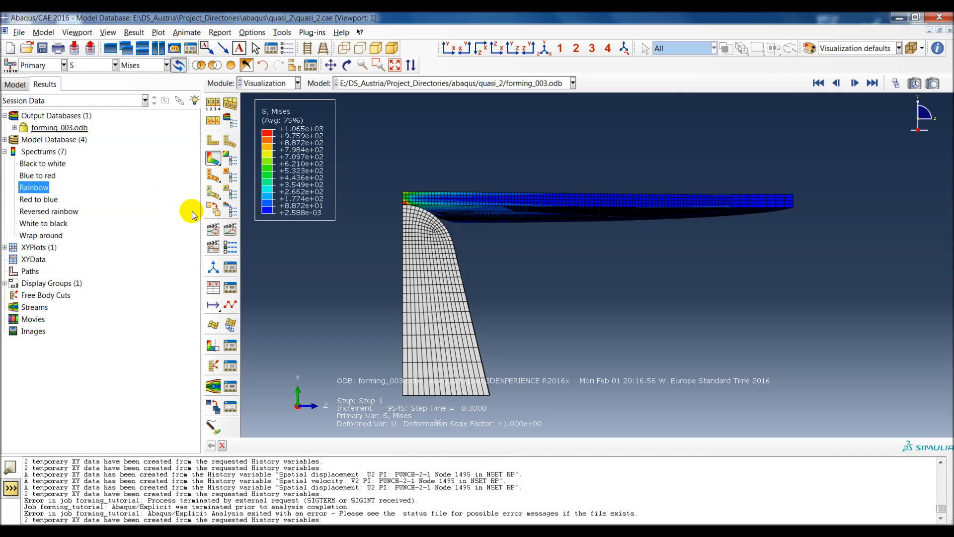
pyautogui.click(230, 229)
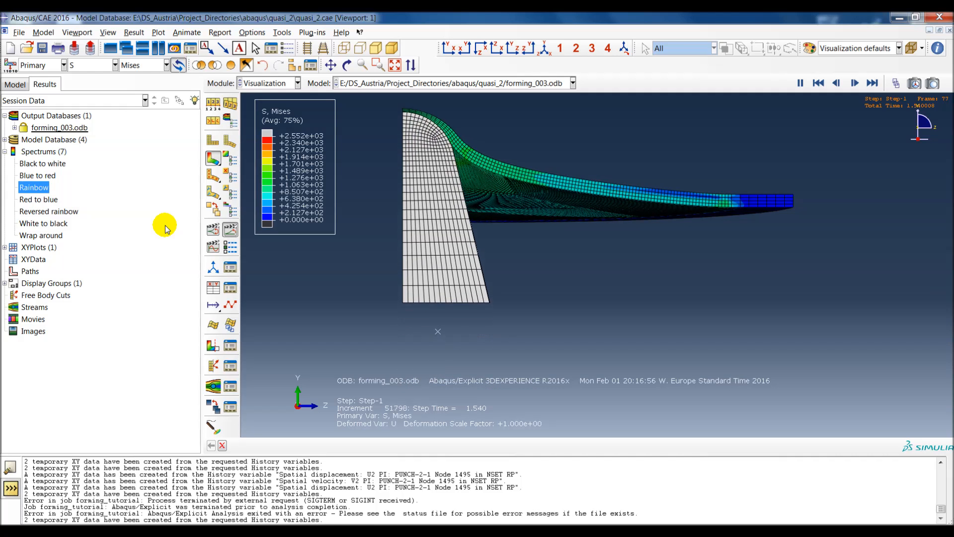
pyautogui.keyDown('ctrl'); pyautogui.keyDown('alt'); pyautogui.moveTo(504, 201); pyautogui.dragTo(579, 288, button='middle'); pyautogui.keyUp('alt'); pyautogui.keyUp('ctrl')
pyautogui.keyDown('ctrl'); pyautogui.keyDown('alt'); pyautogui.moveTo(579, 288); pyautogui.dragTo(491, 328); pyautogui.keyUp('alt'); pyautogui.keyUp('ctrl')
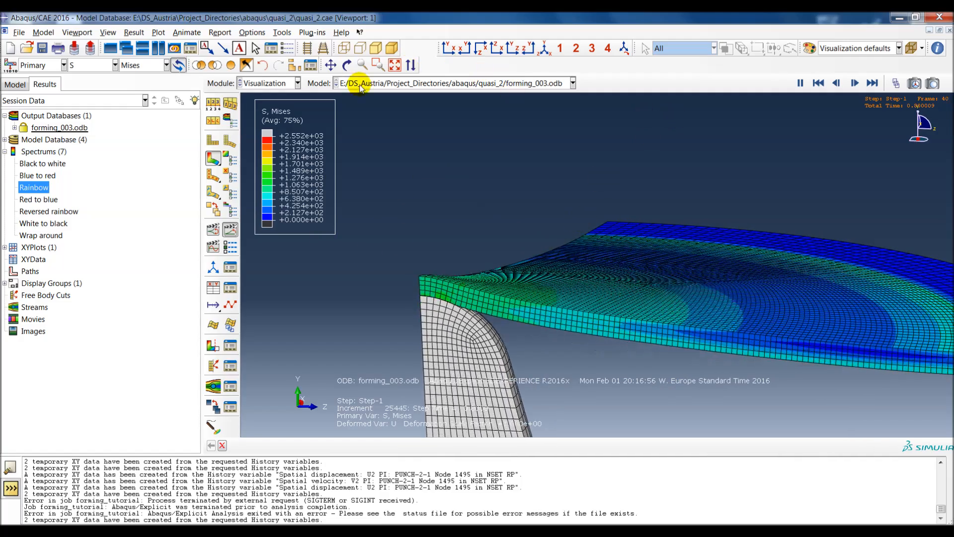
# Step: Switch the contoured variable to the logarithmic strain component LE11
pyautogui.click(115, 65)
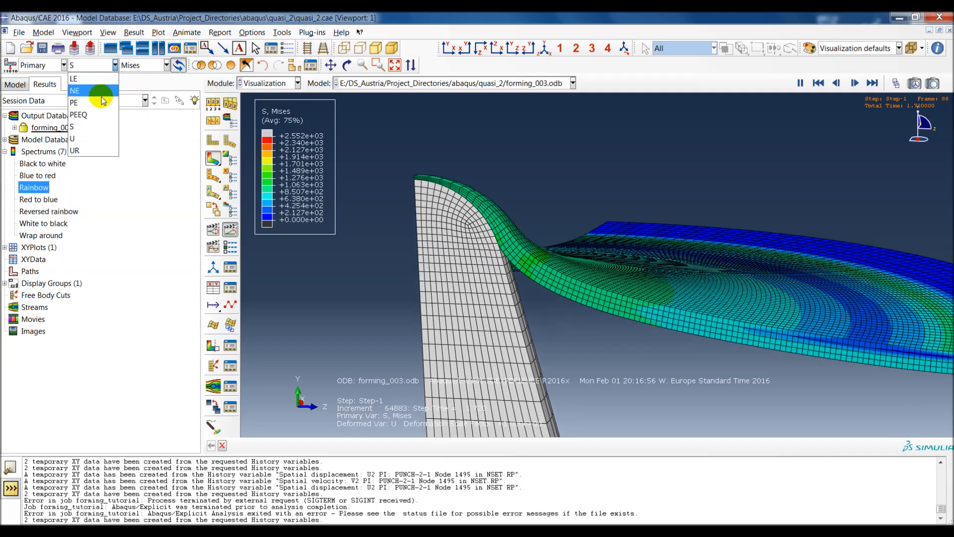
pyautogui.click(77, 79)
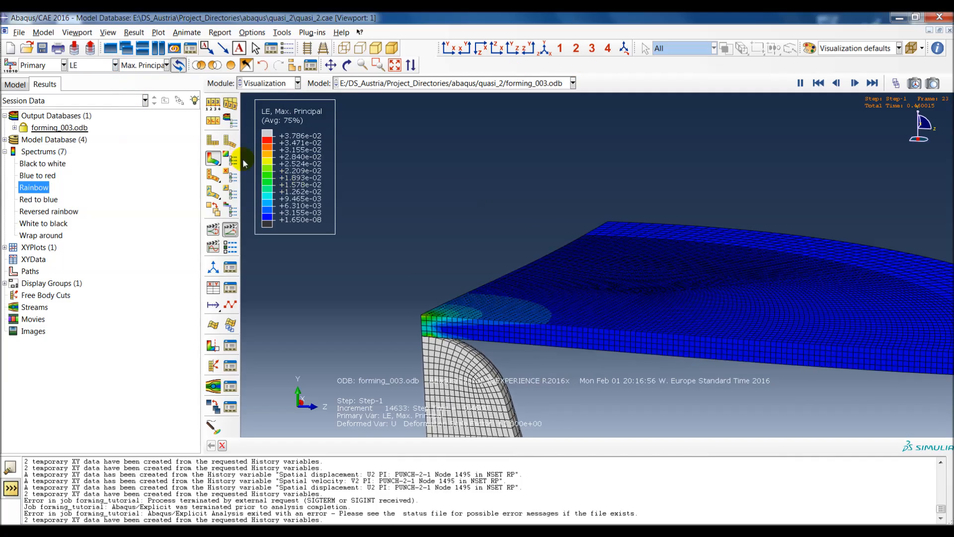
pyautogui.click(144, 65)
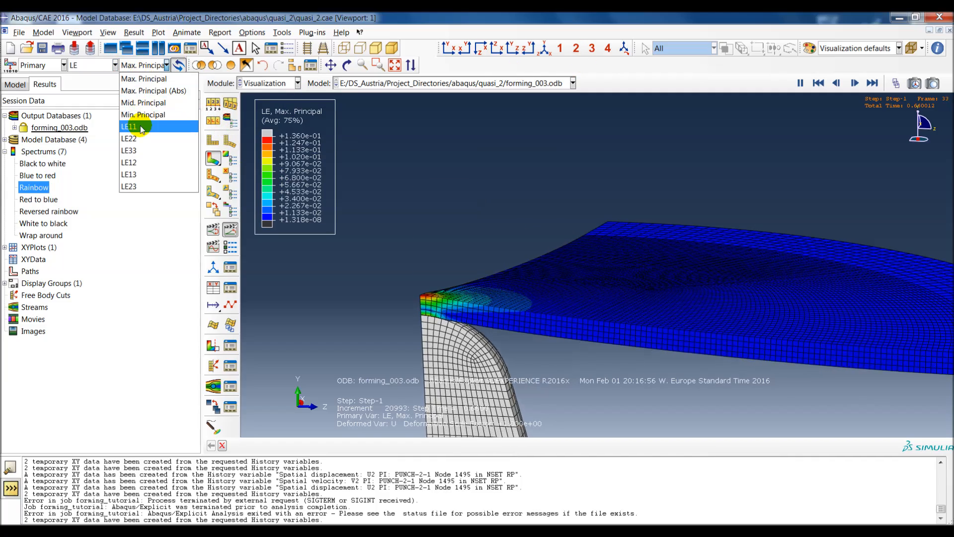
pyautogui.click(140, 126)
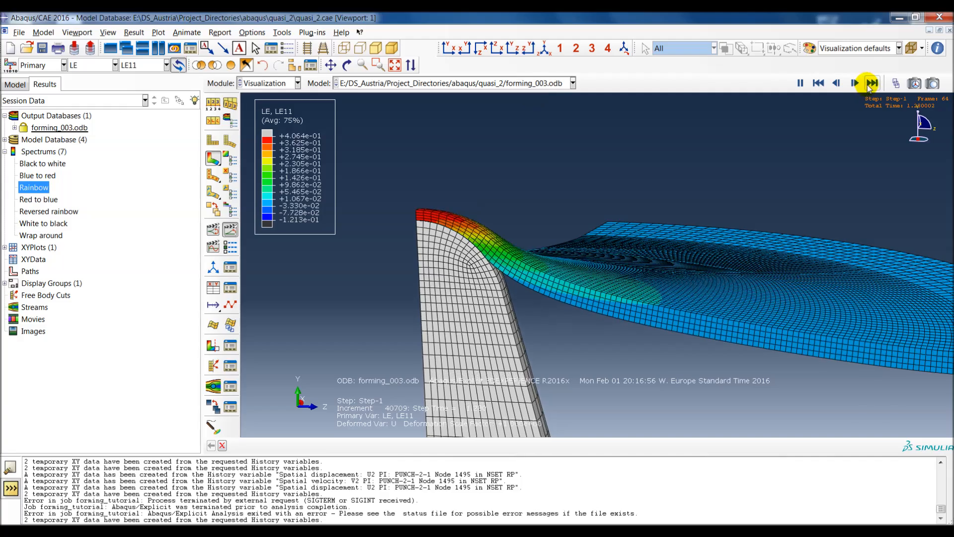
# Step: Go to the last animation frame and examine the LE11 distribution on the formed blank from several angles
pyautogui.click(871, 83)
pyautogui.keyDown('ctrl'); pyautogui.keyDown('alt'); pyautogui.moveTo(600, 228); pyautogui.dragTo(570, 272); pyautogui.keyUp('alt'); pyautogui.keyUp('ctrl')
pyautogui.keyDown('ctrl'); pyautogui.keyDown('alt'); pyautogui.moveTo(567, 275); pyautogui.dragTo(588, 287, button='middle'); pyautogui.keyUp('alt'); pyautogui.keyUp('ctrl')
pyautogui.keyDown('ctrl'); pyautogui.keyDown('alt'); pyautogui.moveTo(606, 320); pyautogui.dragTo(666, 313); pyautogui.keyUp('alt'); pyautogui.keyUp('ctrl')
pyautogui.keyDown('ctrl'); pyautogui.keyDown('alt'); pyautogui.moveTo(667, 313); pyautogui.dragTo(575, 281, button='middle'); pyautogui.keyUp('alt'); pyautogui.keyUp('ctrl')
pyautogui.keyDown('ctrl'); pyautogui.keyDown('alt'); pyautogui.moveTo(575, 281); pyautogui.dragTo(624, 249); pyautogui.keyUp('alt'); pyautogui.keyUp('ctrl')
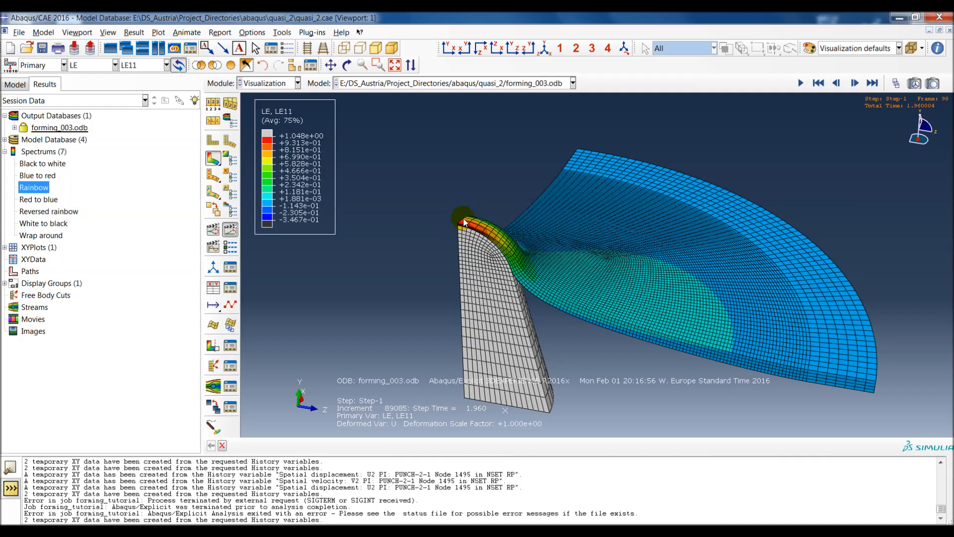
# Step: Plot the internal energy ALLIE and kinetic energy ALLKE histories of the BLANK element set together
pyautogui.click(14, 128)
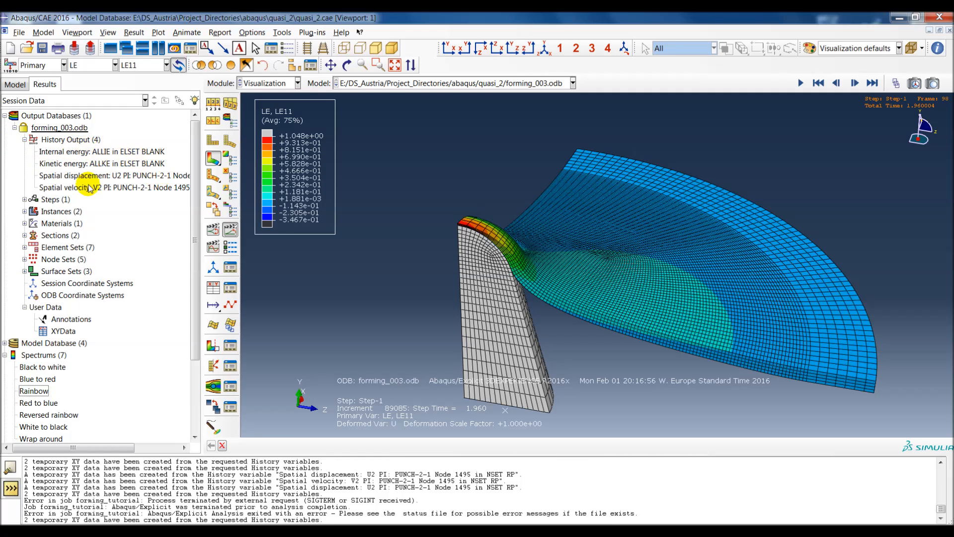
pyautogui.click(104, 152)
pyautogui.keyDown('ctrl'); pyautogui.click(105, 163); pyautogui.keyUp('ctrl')
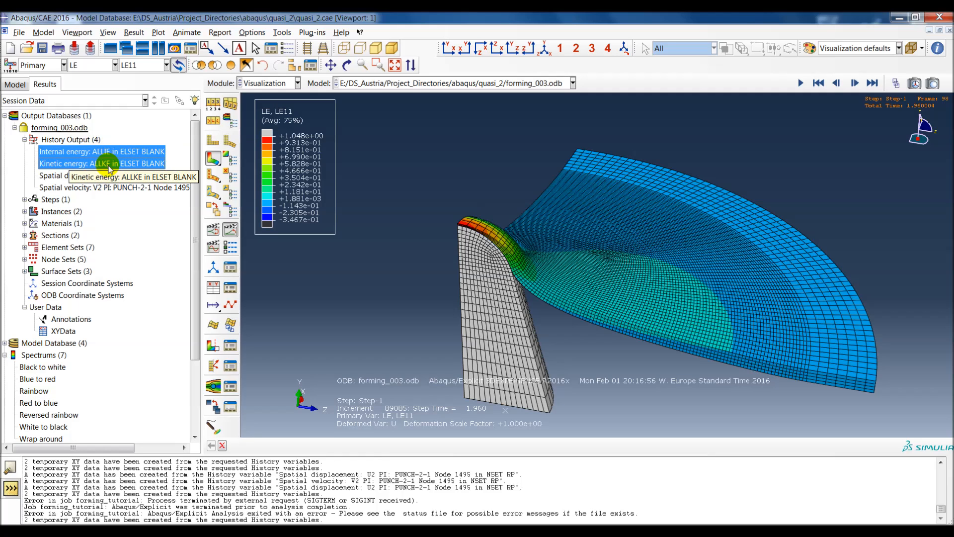
pyautogui.rightClick(118, 164)
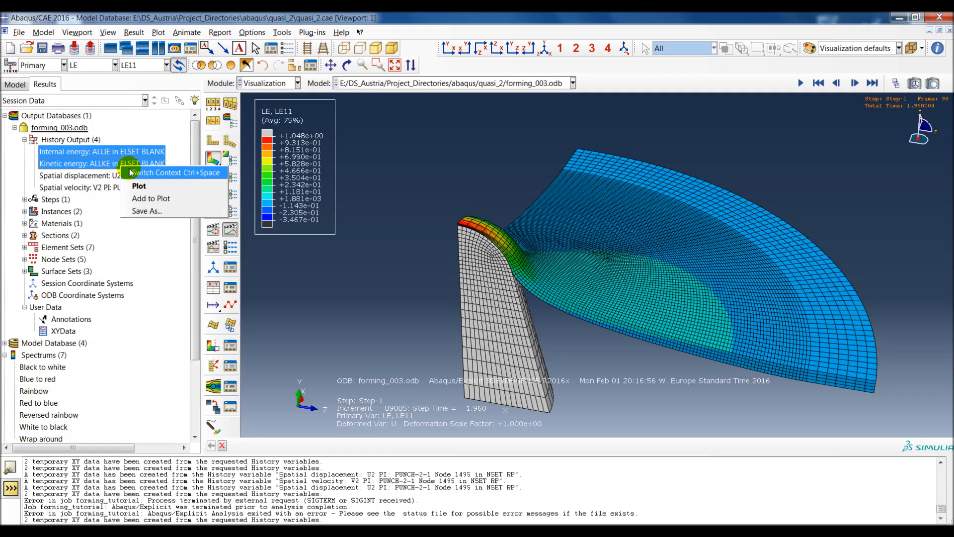
pyautogui.click(137, 187)
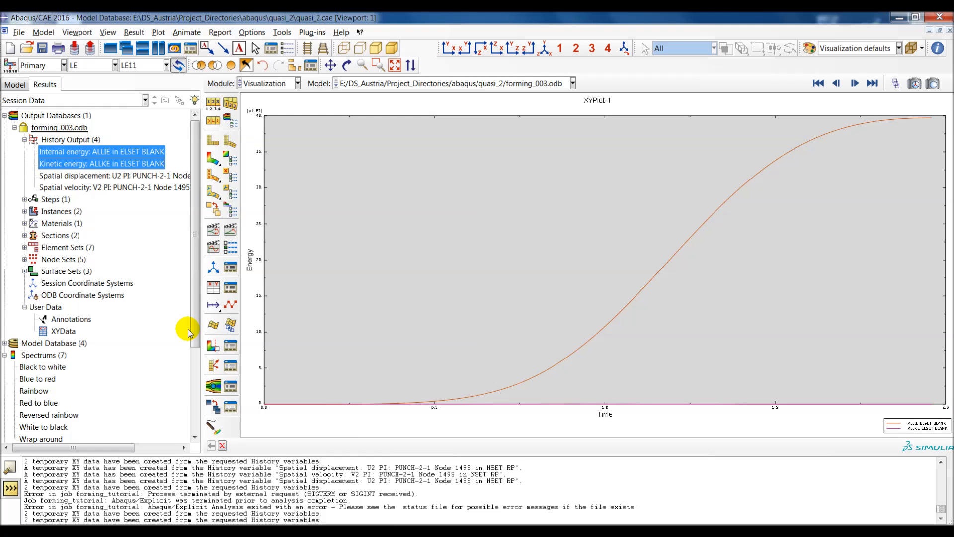
# Step: Plot the punch reference point's spatial displacement U2 over time
pyautogui.click(122, 176)
pyautogui.doubleClick(123, 177)
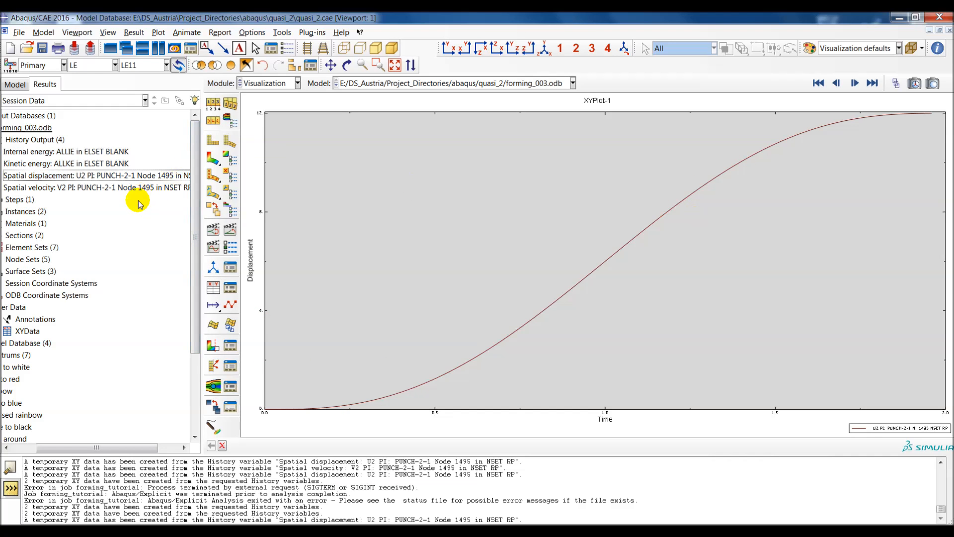
pyautogui.hscroll(-2, 151, 217)
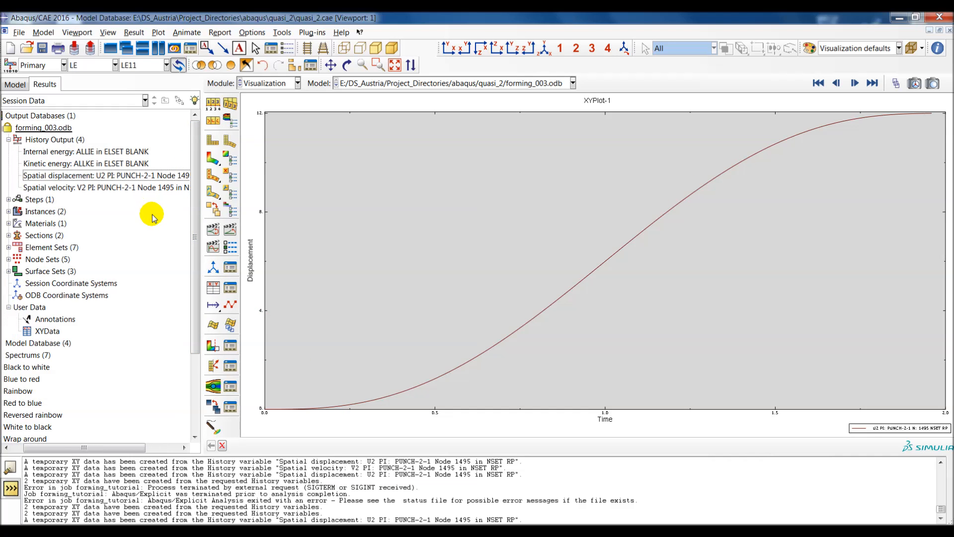
# Step: Plot the punch reference point's spatial velocity V2 over time, and return to the undeformed shape of the model
pyautogui.doubleClick(126, 191)
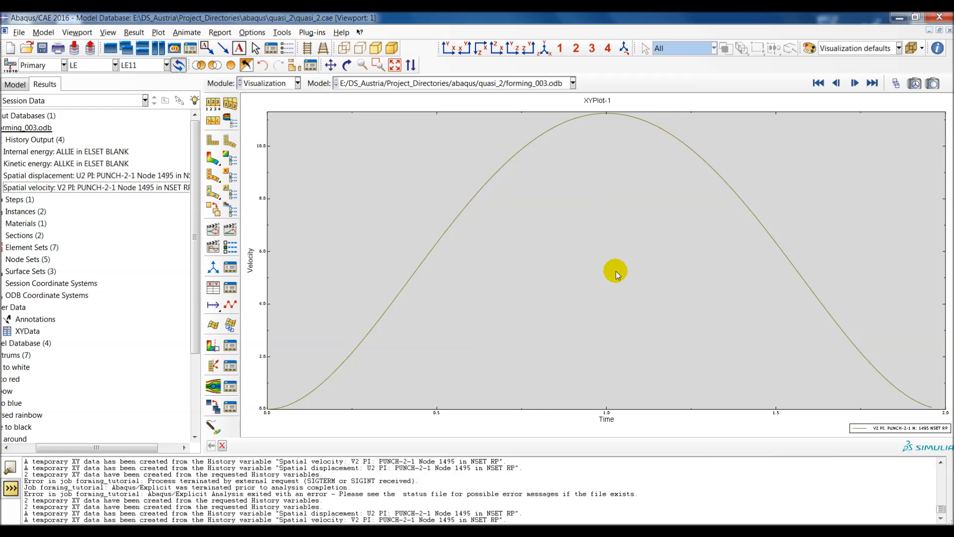
pyautogui.click(563, 323)
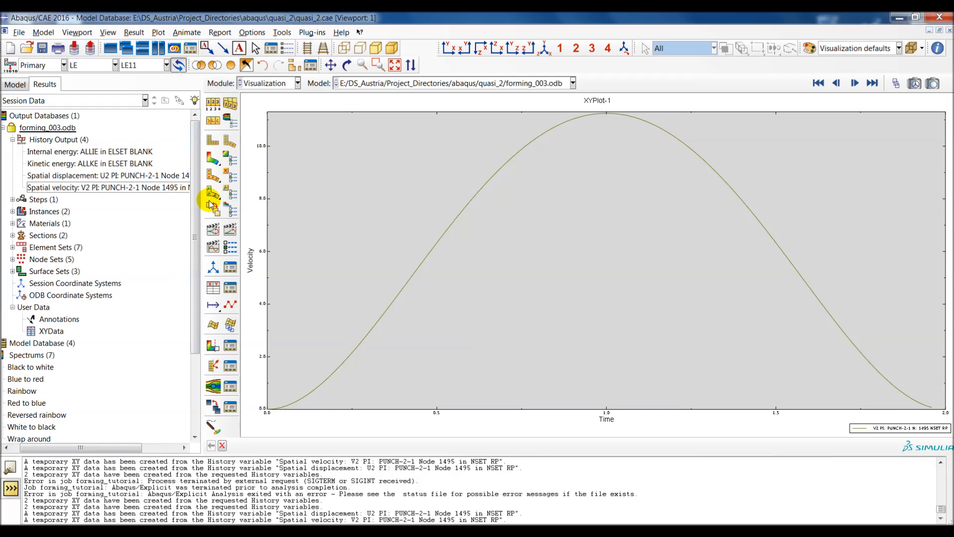
pyautogui.click(214, 143)
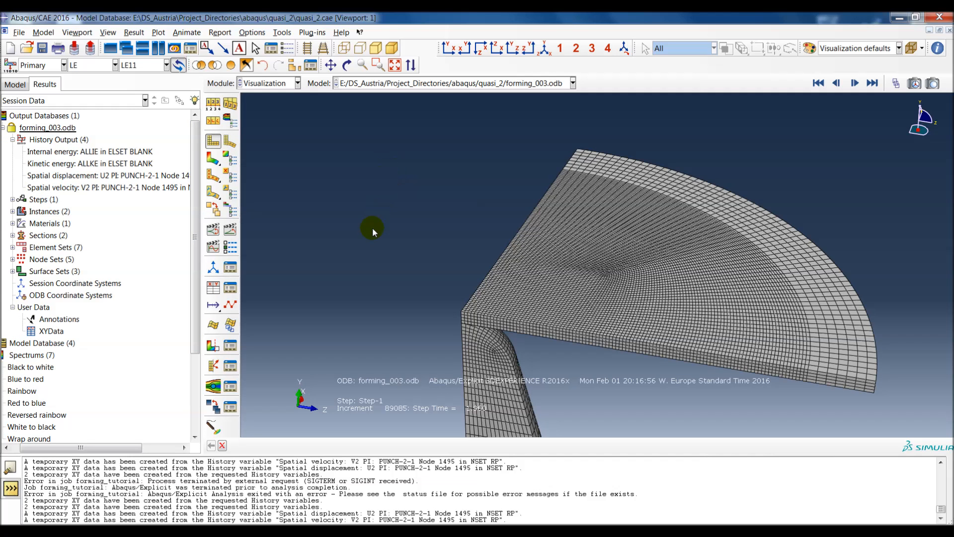
# Step: Replace the viewport contents with only the BLANK element set so the punch is hidden
pyautogui.click(294, 65)
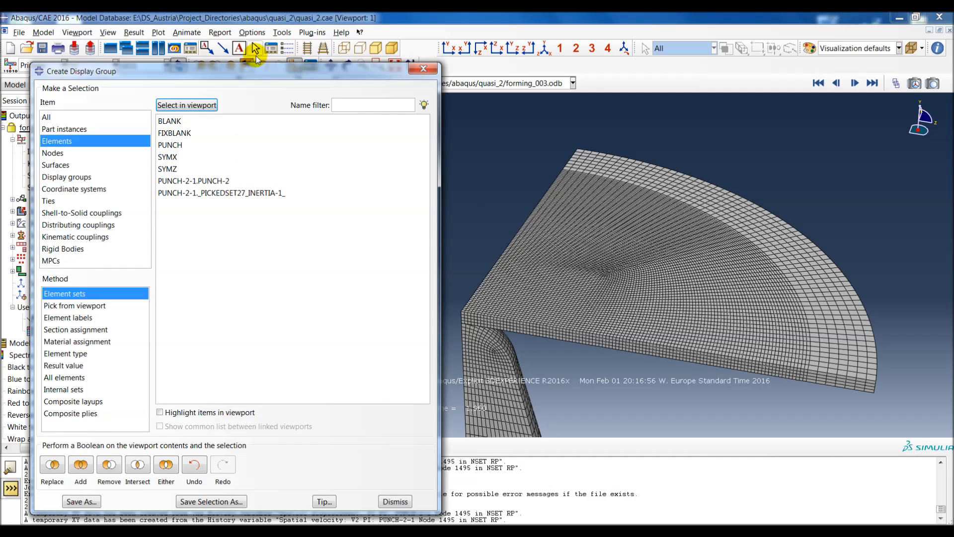
pyautogui.moveTo(262, 72); pyautogui.dragTo(247, 47)
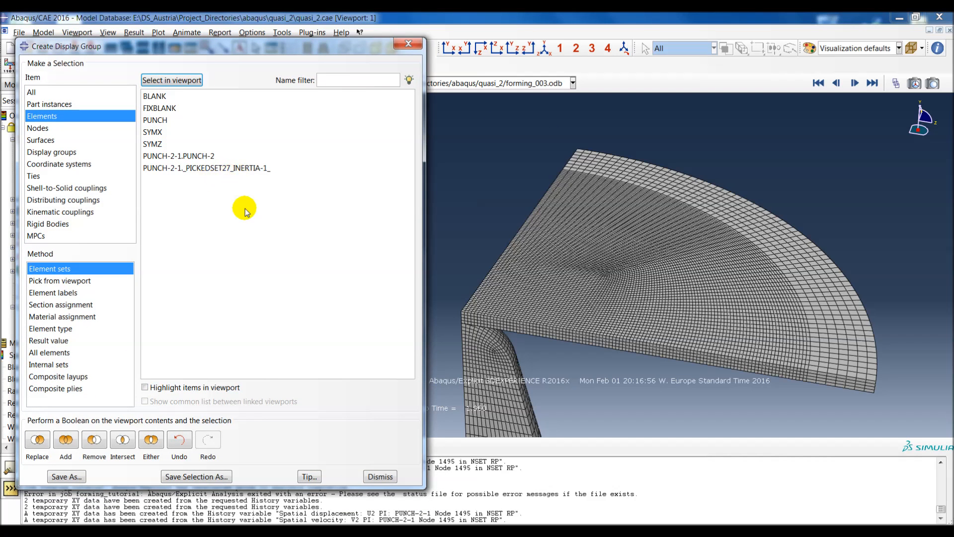
pyautogui.click(154, 96)
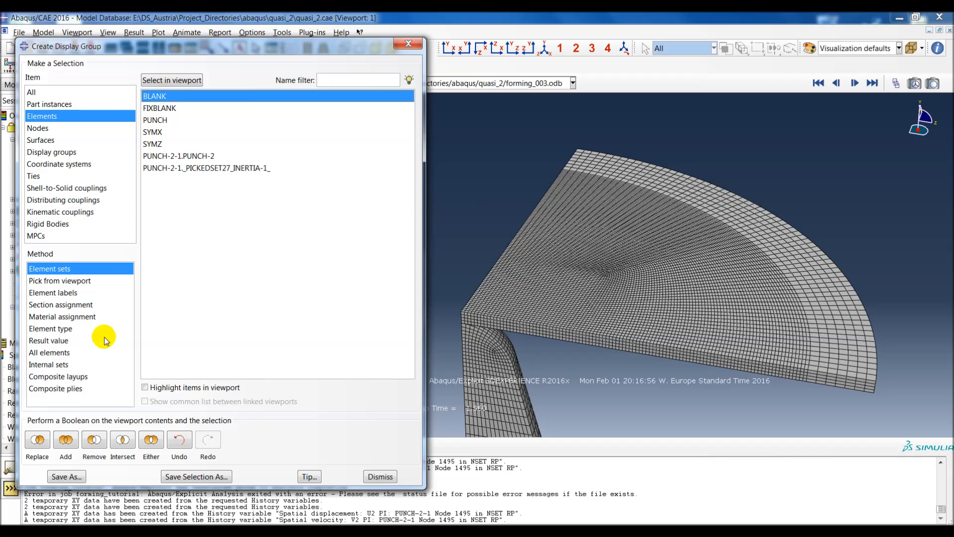
pyautogui.click(39, 441)
pyautogui.click(380, 476)
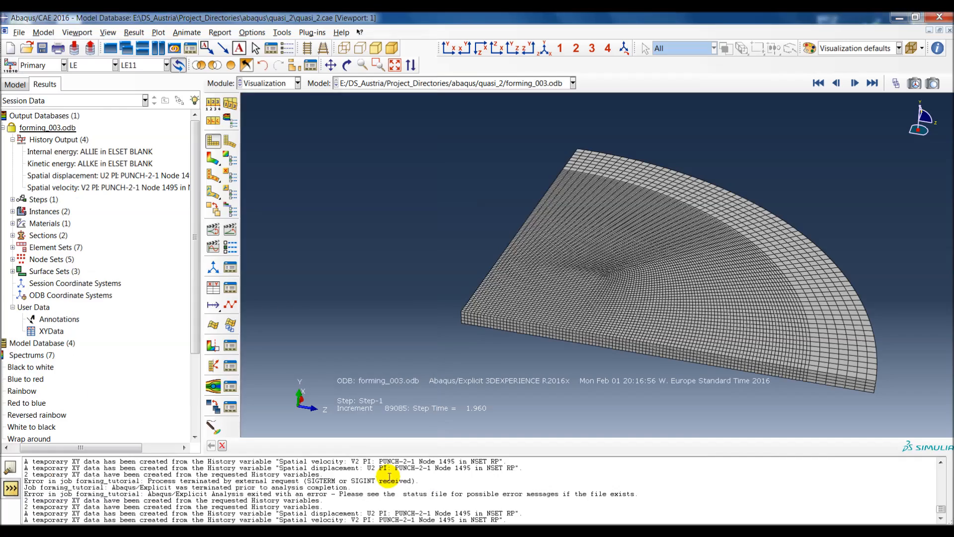
# Step: Examine the undeformed mesh of the blank from several angles, ending with a view onto its flat face
pyautogui.keyDown('ctrl'); pyautogui.keyDown('alt'); pyautogui.moveTo(708, 273); pyautogui.dragTo(662, 285, button='middle'); pyautogui.keyUp('alt'); pyautogui.keyUp('ctrl')
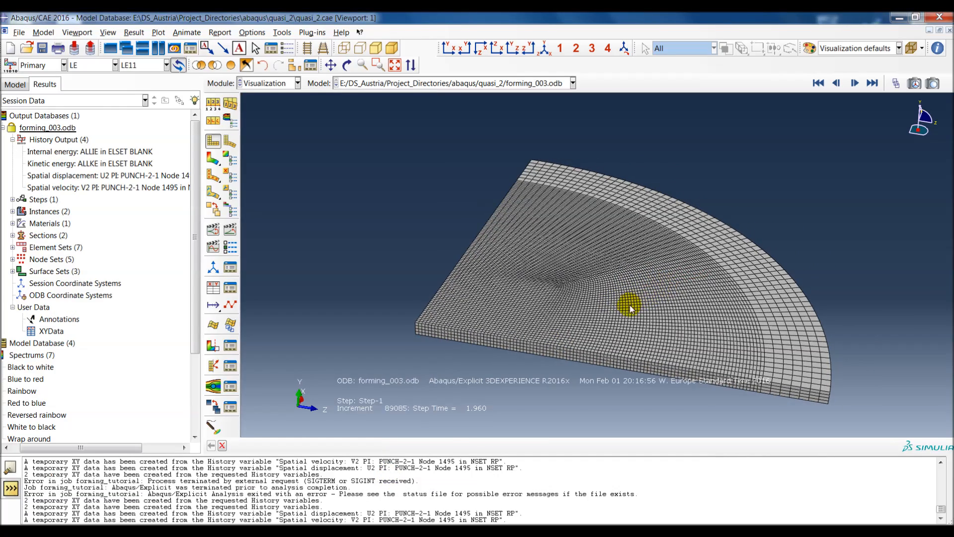
pyautogui.keyDown('ctrl'); pyautogui.keyDown('alt'); pyautogui.moveTo(639, 348); pyautogui.dragTo(608, 280); pyautogui.keyUp('alt'); pyautogui.keyUp('ctrl')
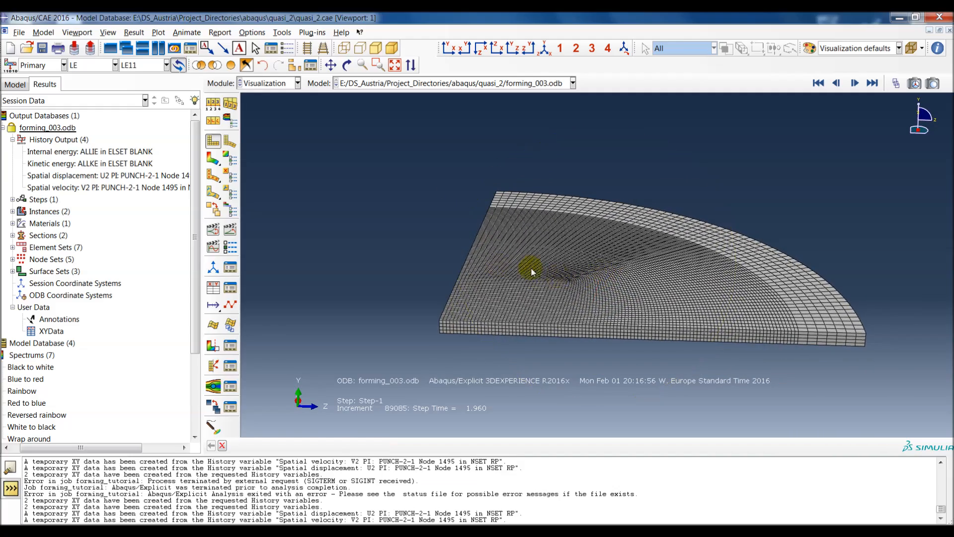
pyautogui.keyDown('ctrl'); pyautogui.keyDown('alt'); pyautogui.moveTo(651, 305); pyautogui.dragTo(617, 281); pyautogui.keyUp('alt'); pyautogui.keyUp('ctrl')
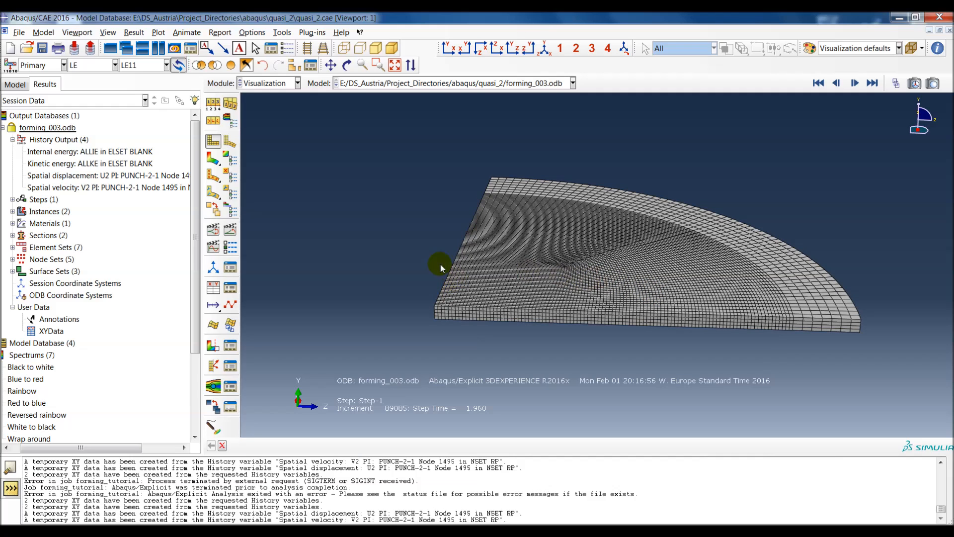
pyautogui.keyDown('ctrl'); pyautogui.keyDown('alt'); pyautogui.moveTo(613, 303); pyautogui.dragTo(544, 188); pyautogui.keyUp('alt'); pyautogui.keyUp('ctrl')
pyautogui.keyDown('ctrl'); pyautogui.keyDown('alt'); pyautogui.moveTo(544, 188); pyautogui.dragTo(601, 266, button='middle'); pyautogui.keyUp('alt'); pyautogui.keyUp('ctrl')
pyautogui.keyDown('ctrl'); pyautogui.keyDown('alt'); pyautogui.moveTo(856, 282); pyautogui.dragTo(743, 114); pyautogui.keyUp('alt'); pyautogui.keyUp('ctrl')
pyautogui.keyDown('ctrl'); pyautogui.keyDown('alt'); pyautogui.moveTo(728, 230); pyautogui.dragTo(665, 197, button='middle'); pyautogui.keyUp('alt'); pyautogui.keyUp('ctrl')
pyautogui.scroll(-3, 499, 327)
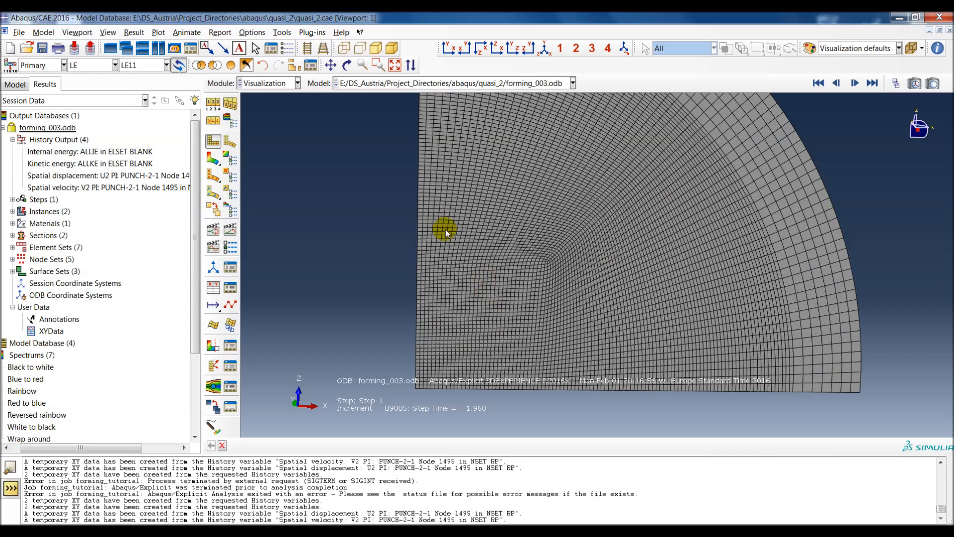
# Step: Plot contours of the stress variable S, Pressure on the undeformed blank
pyautogui.click(213, 159)
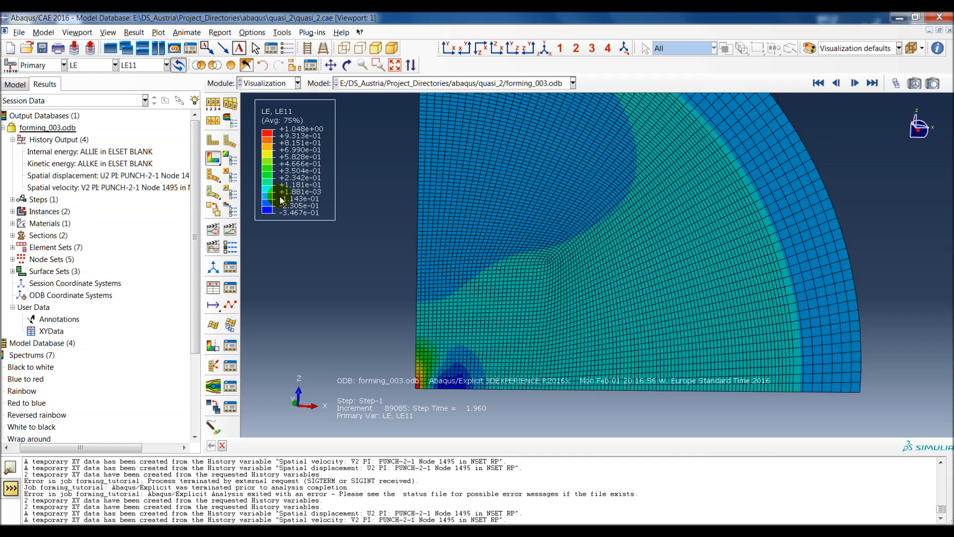
pyautogui.click(79, 66)
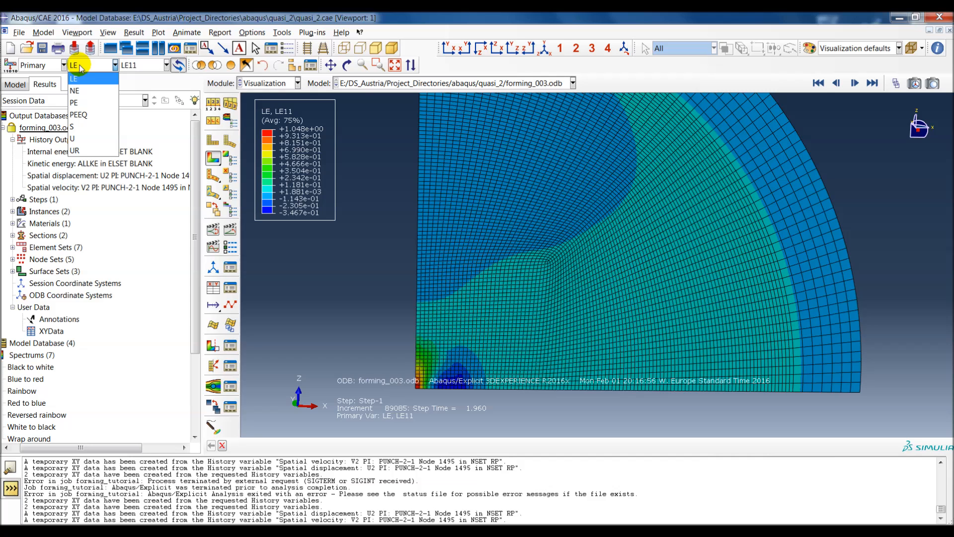
pyautogui.click(90, 127)
pyautogui.click(154, 65)
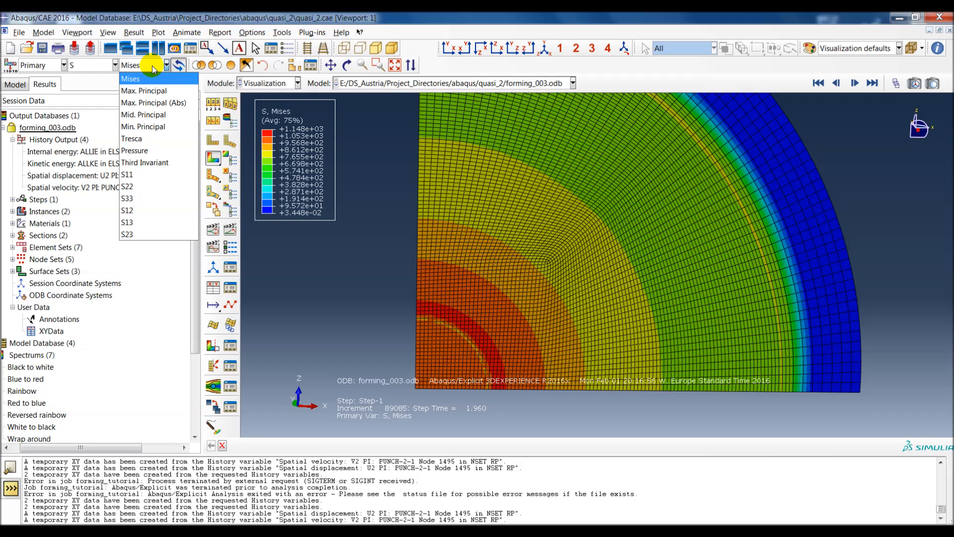
pyautogui.click(148, 151)
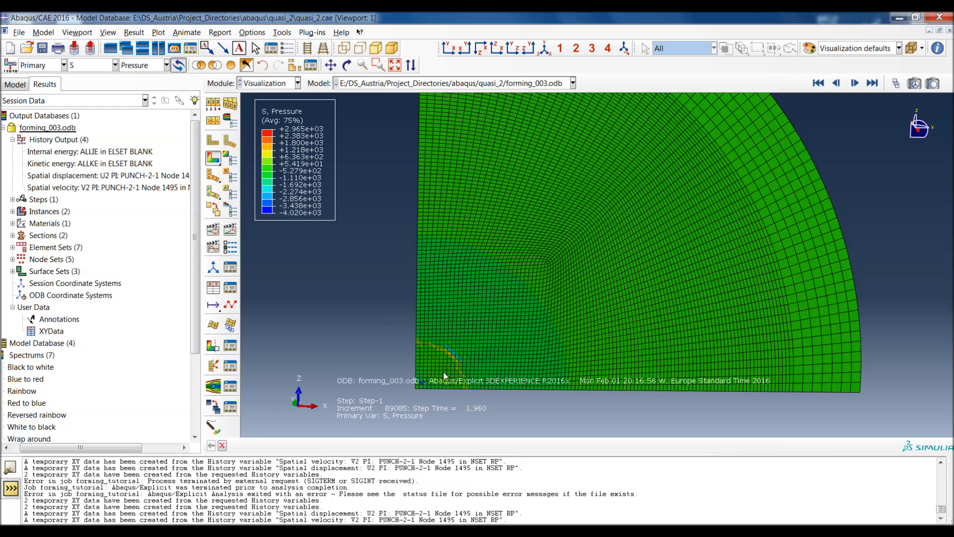
# Step: Set the contour type of the pressure plot to Quilt
pyautogui.scroll(6, 443, 372)
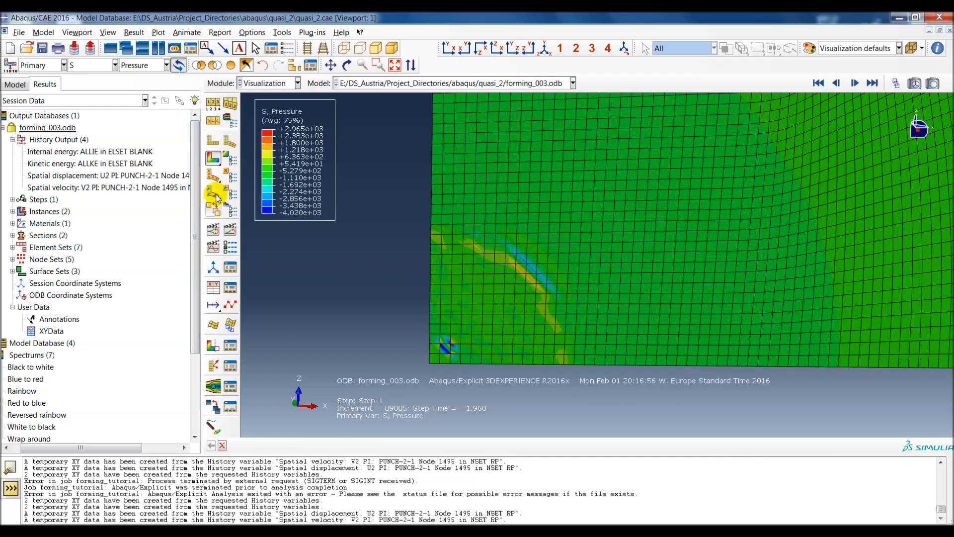
pyautogui.click(229, 159)
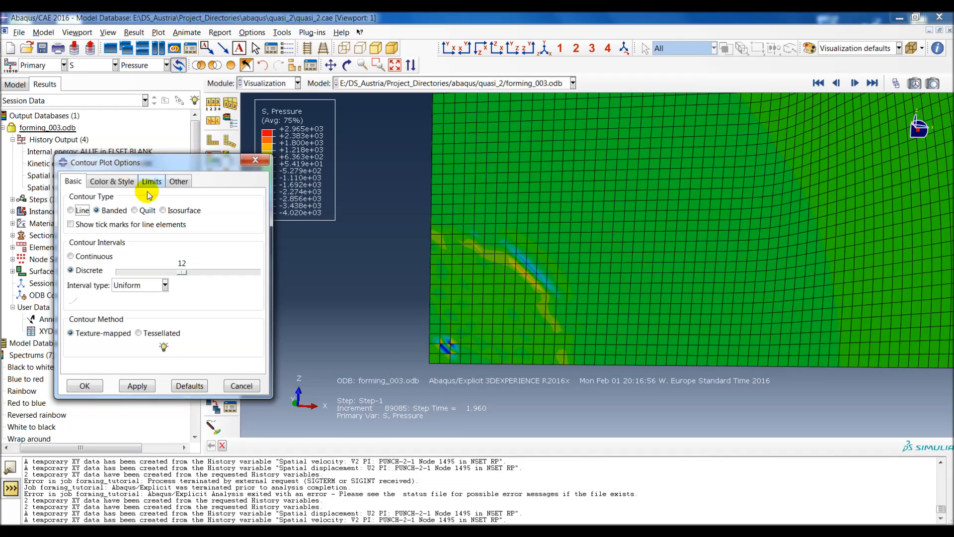
pyautogui.moveTo(117, 162); pyautogui.dragTo(88, 179)
pyautogui.click(105, 228)
pyautogui.click(54, 404)
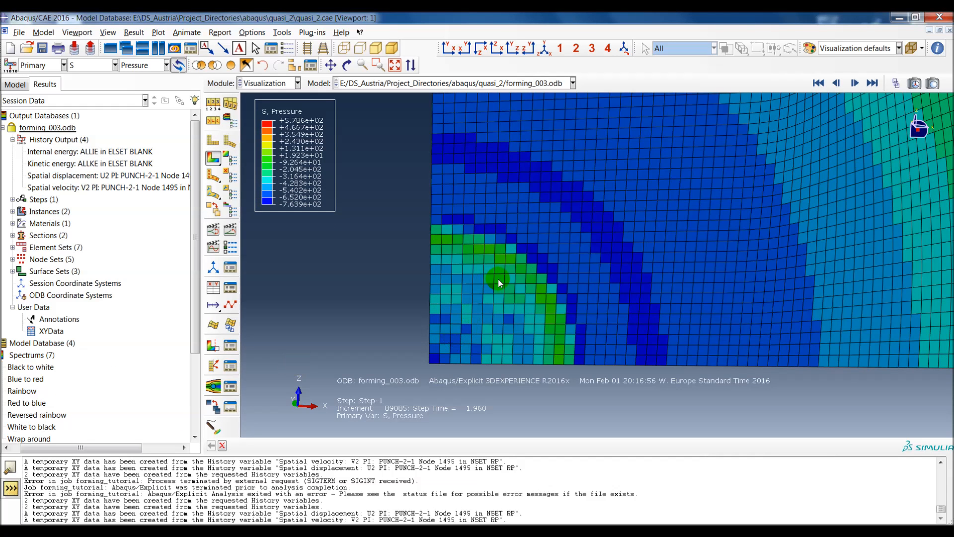
# Step: Probe the S, Pressure values of elements at integration points near the blank's centre, and close the probe without saving values
pyautogui.scroll(-2, 498, 279)
pyautogui.keyDown('ctrl'); pyautogui.keyDown('alt'); pyautogui.moveTo(498, 278); pyautogui.dragTo(524, 292, button='middle'); pyautogui.keyUp('alt'); pyautogui.keyUp('ctrl')
pyautogui.click(213, 426)
pyautogui.moveTo(501, 148); pyautogui.dragTo(86, 24)
pyautogui.moveTo(433, 255); pyautogui.dragTo(367, 252)
pyautogui.moveTo(449, 379)
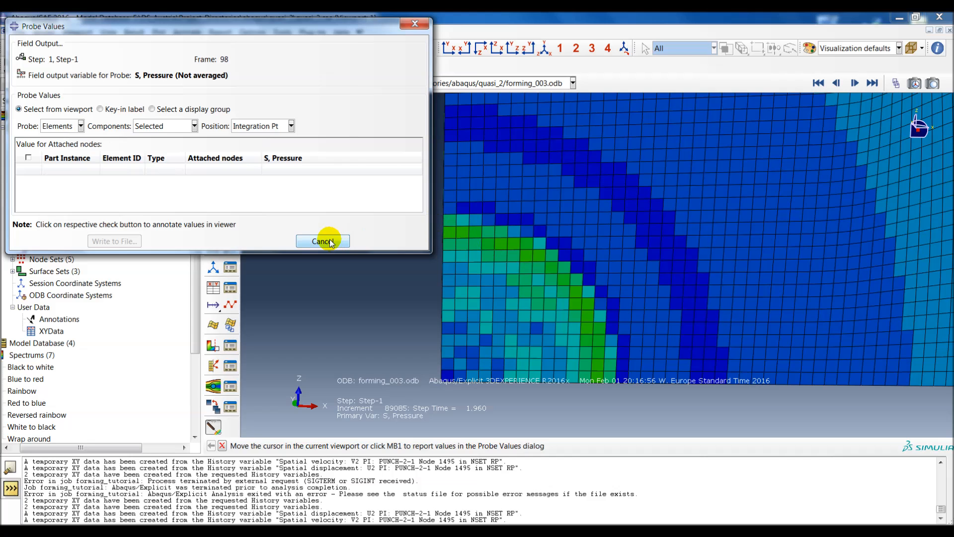
pyautogui.moveTo(326, 26)
pyautogui.mouseDown()
pyautogui.moveTo(328, 93)
pyautogui.moveTo(339, 91)
pyautogui.moveTo(327, 29)
pyautogui.mouseUp()
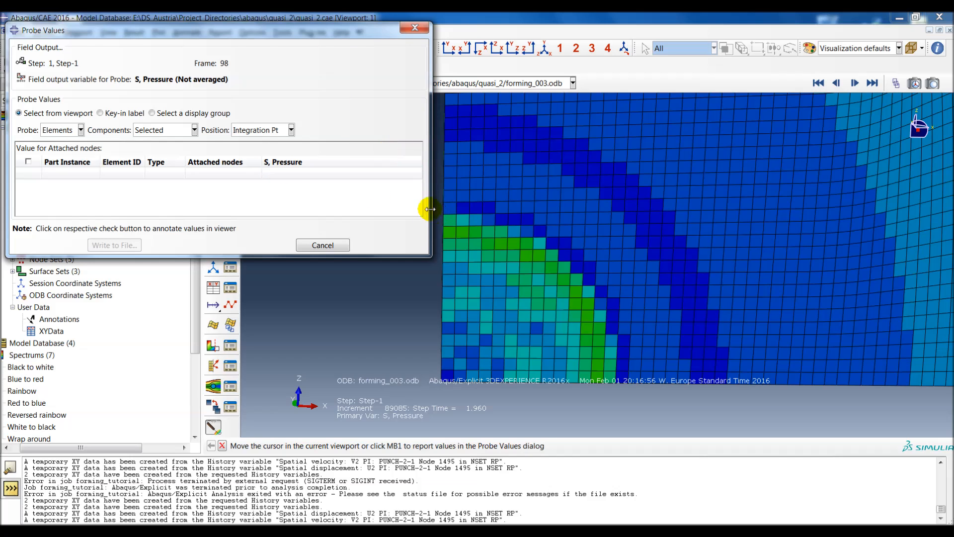
pyautogui.moveTo(377, 30); pyautogui.dragTo(378, 25)
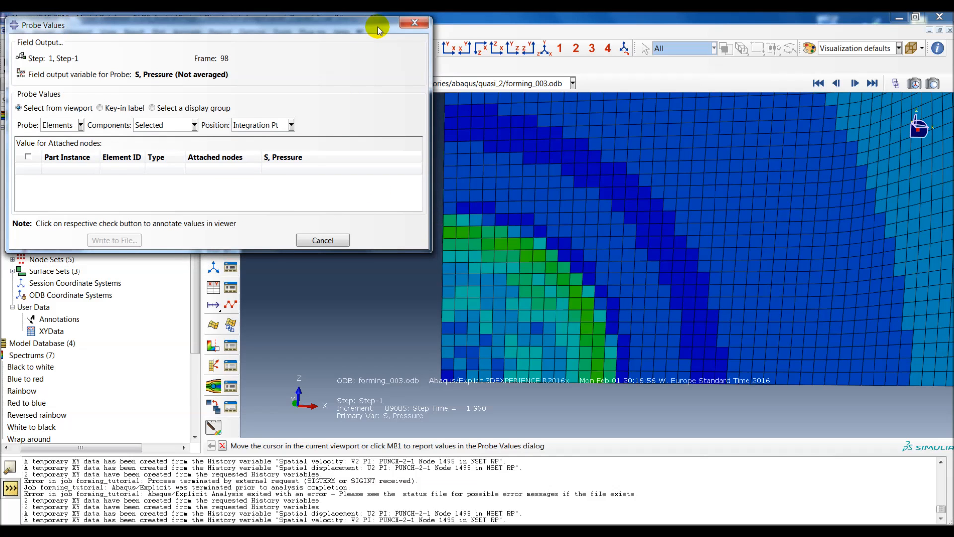
pyautogui.click(414, 28)
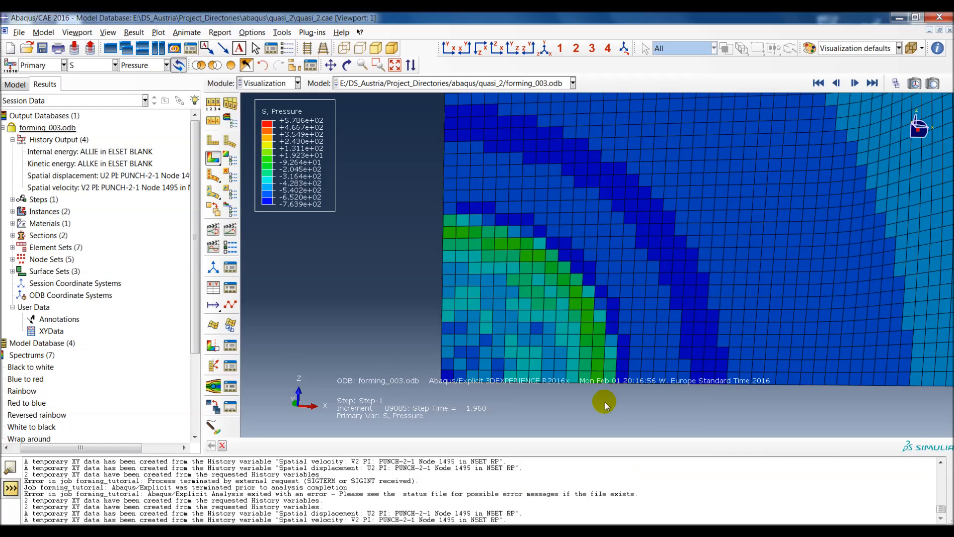
# Step: Examine the element-wise pressure distribution from the blank's centre out to its outer rim
pyautogui.scroll(8, 595, 366)
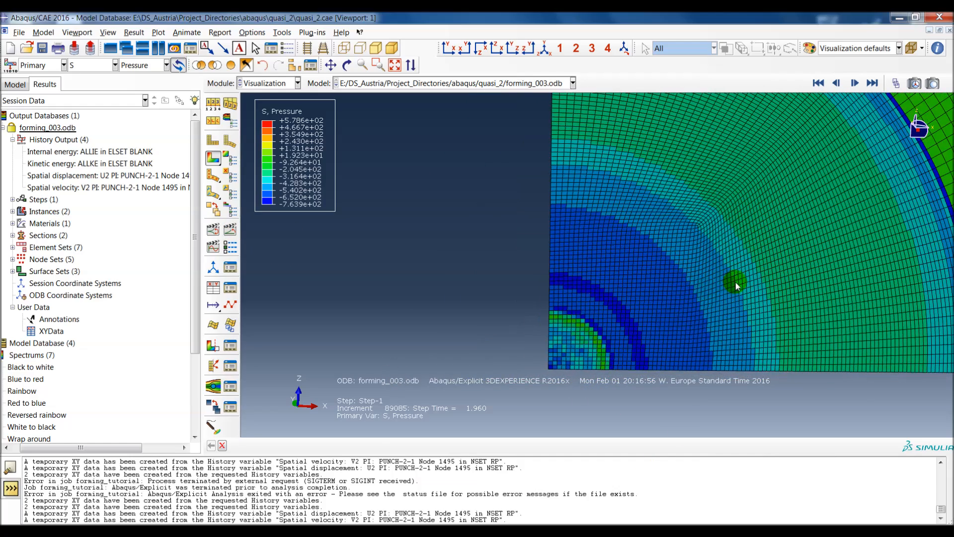
pyautogui.keyDown('ctrl'); pyautogui.keyDown('alt'); pyautogui.moveTo(735, 282); pyautogui.dragTo(662, 291, button='middle'); pyautogui.keyUp('alt'); pyautogui.keyUp('ctrl')
pyautogui.scroll(-5, 520, 328)
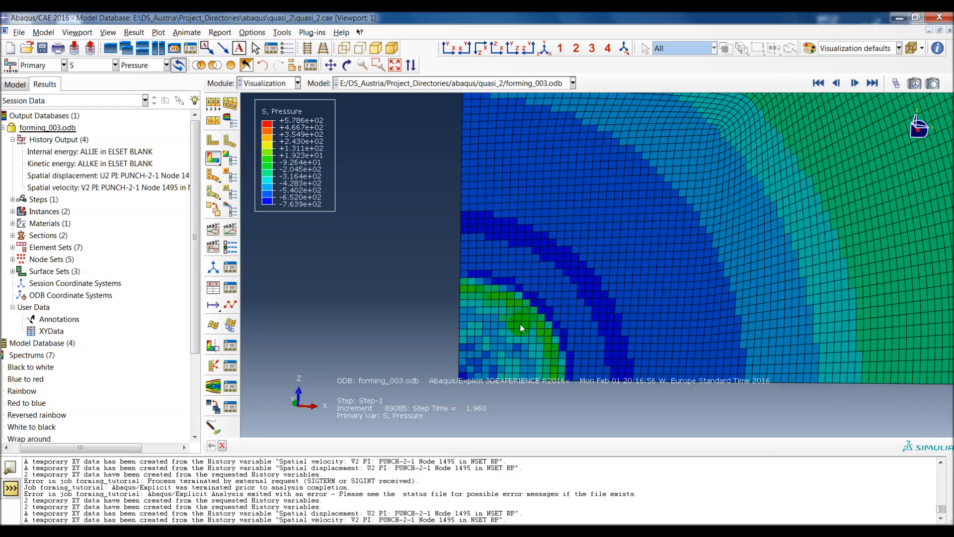
pyautogui.scroll(2, 532, 325)
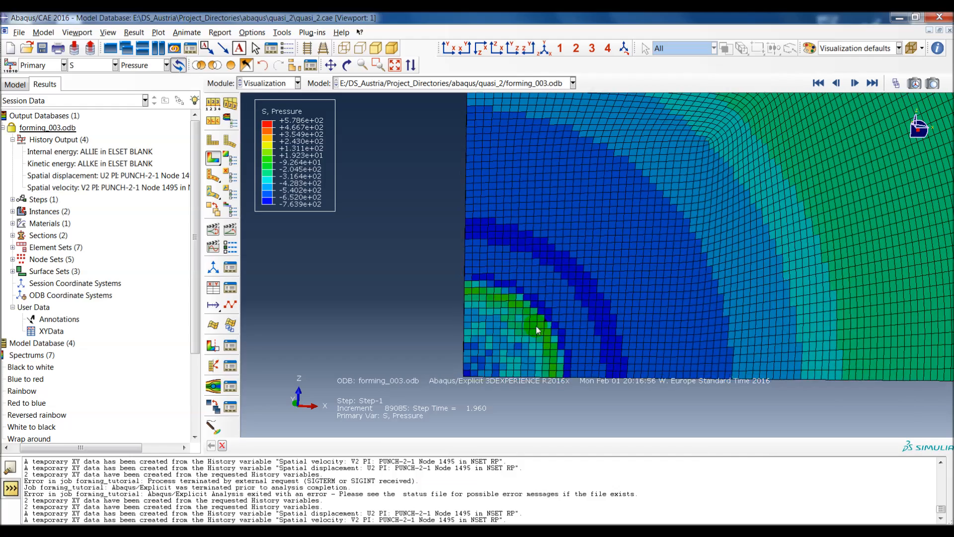
pyautogui.keyDown('ctrl'); pyautogui.keyDown('alt'); pyautogui.moveTo(573, 365); pyautogui.dragTo(643, 276, button='middle'); pyautogui.keyUp('alt'); pyautogui.keyUp('ctrl')
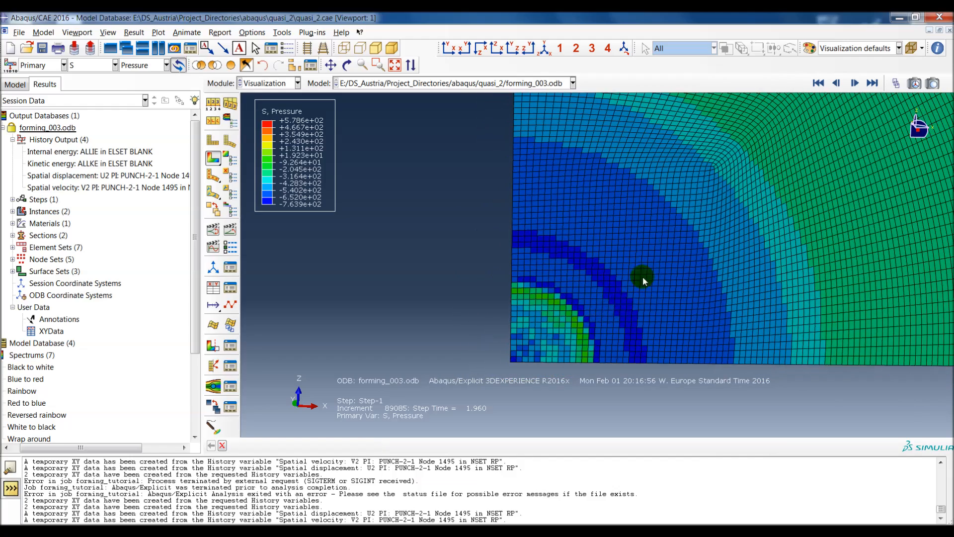
pyautogui.scroll(4, 596, 263)
pyautogui.keyDown('ctrl'); pyautogui.keyDown('alt'); pyautogui.moveTo(640, 225); pyautogui.dragTo(570, 298, button='middle'); pyautogui.keyUp('alt'); pyautogui.keyUp('ctrl')
pyautogui.scroll(1, 582, 296)
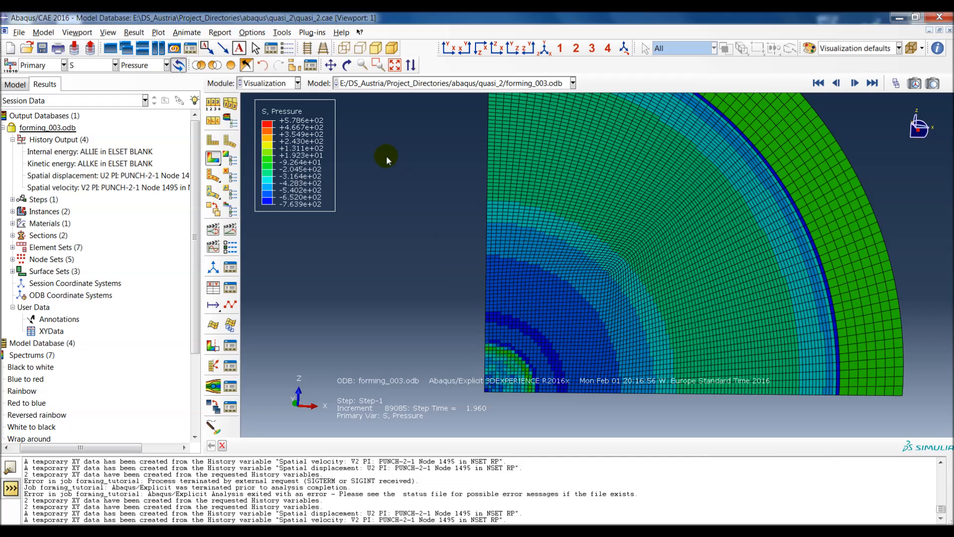
# Step: Change the contour variable to PE, and switch it to logarithmic strain LE with component LE11
pyautogui.click(101, 64)
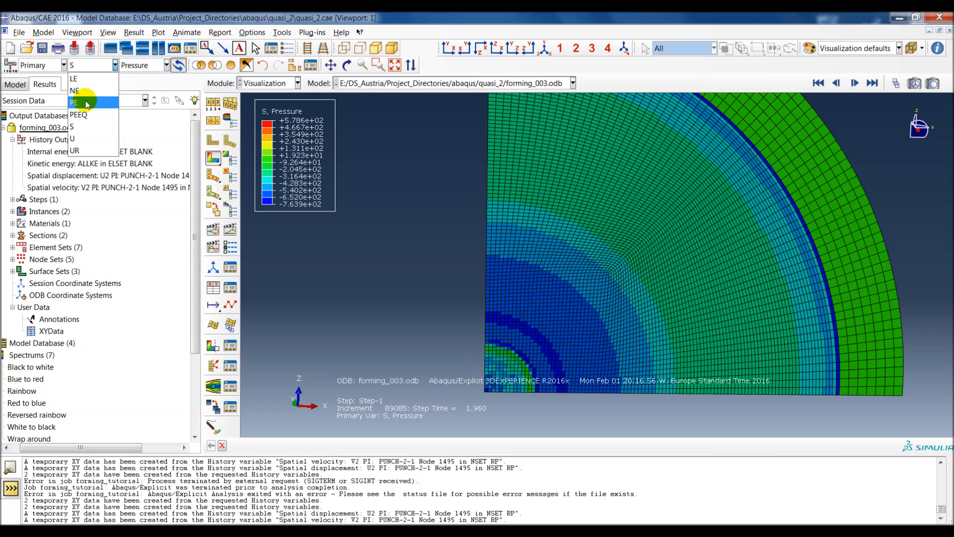
pyautogui.click(88, 103)
pyautogui.click(80, 65)
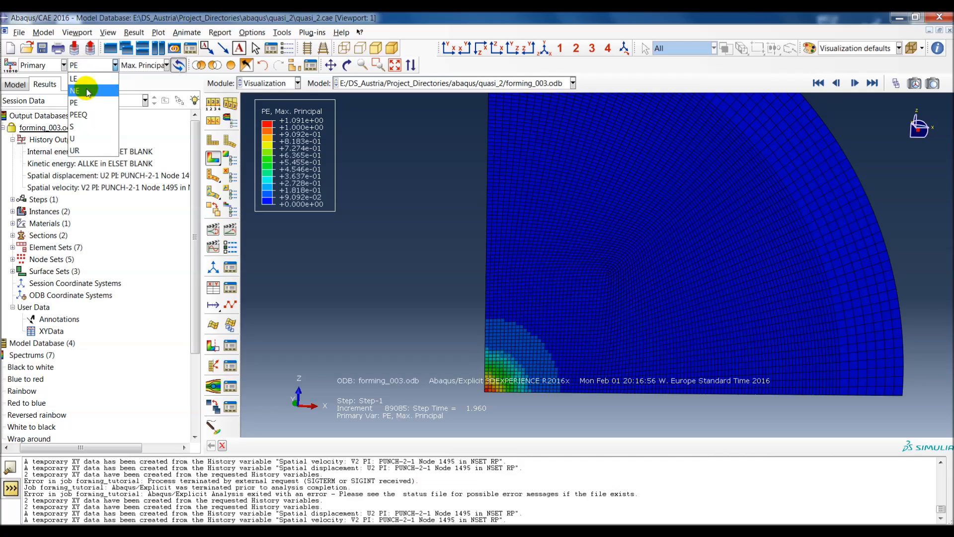
pyautogui.click(88, 80)
pyautogui.click(144, 66)
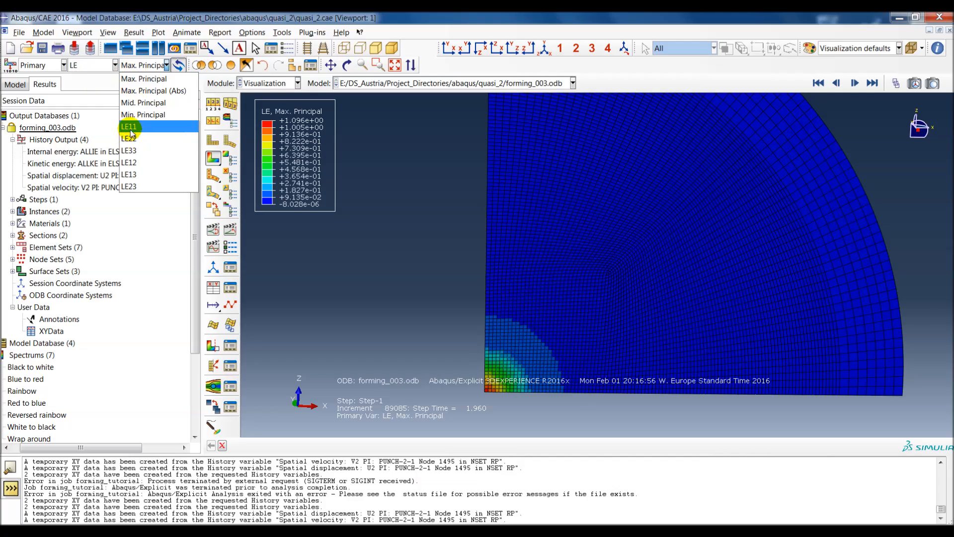
pyautogui.click(151, 127)
# Step: Examine the LE11 distribution around the blank's centre corner and through its thickness, and finish with the whole blank in view
pyautogui.scroll(-4, 569, 322)
pyautogui.keyDown('ctrl'); pyautogui.keyDown('alt'); pyautogui.moveTo(534, 359); pyautogui.dragTo(582, 265, button='middle'); pyautogui.keyUp('alt'); pyautogui.keyUp('ctrl')
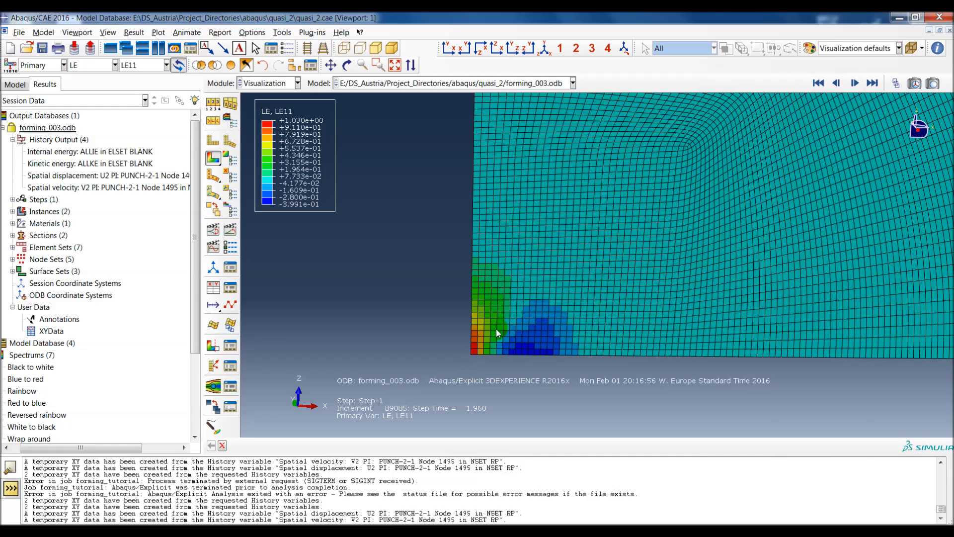
pyautogui.scroll(-3, 499, 333)
pyautogui.keyDown('ctrl'); pyautogui.keyDown('alt'); pyautogui.moveTo(492, 336); pyautogui.dragTo(514, 325, button='middle'); pyautogui.keyUp('alt'); pyautogui.keyUp('ctrl')
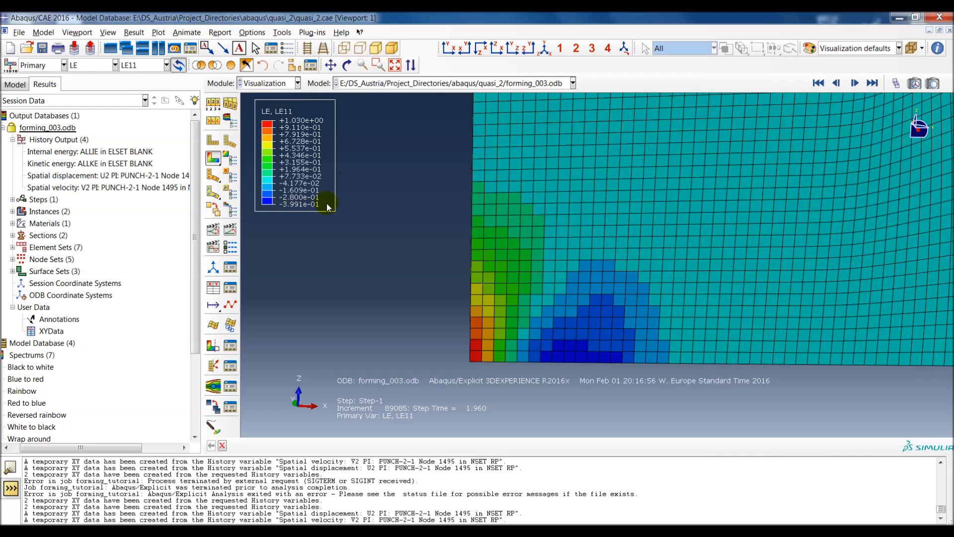
pyautogui.scroll(2, 565, 261)
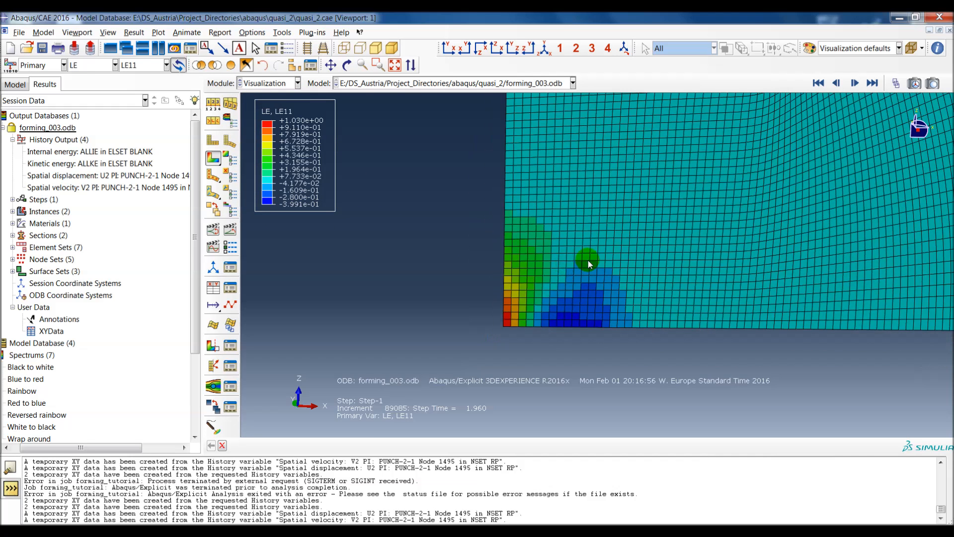
pyautogui.keyDown('ctrl'); pyautogui.keyDown('alt'); pyautogui.moveTo(730, 225); pyautogui.dragTo(735, 262, button='middle'); pyautogui.keyUp('alt'); pyautogui.keyUp('ctrl')
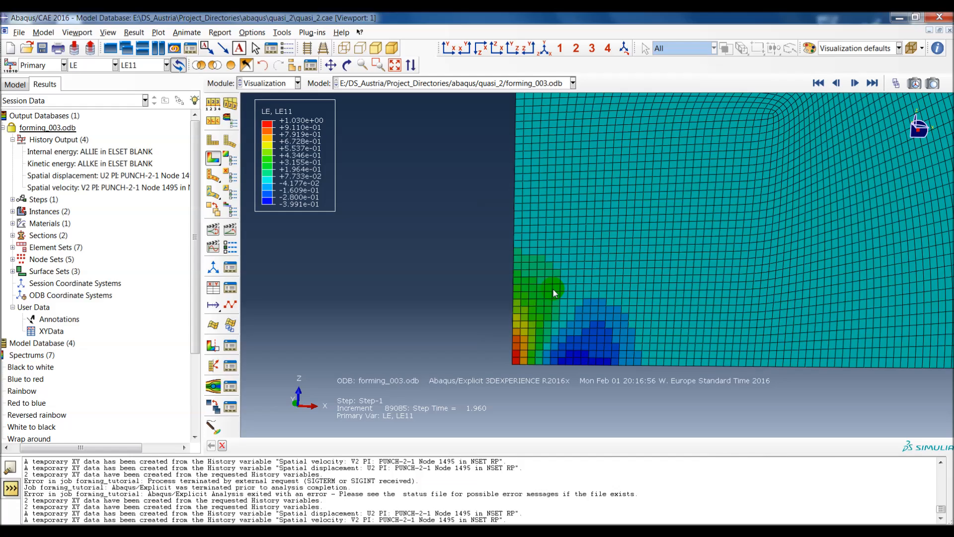
pyautogui.scroll(-4, 560, 325)
pyautogui.keyDown('ctrl'); pyautogui.keyDown('alt'); pyautogui.moveTo(617, 306); pyautogui.dragTo(486, 302); pyautogui.keyUp('alt'); pyautogui.keyUp('ctrl')
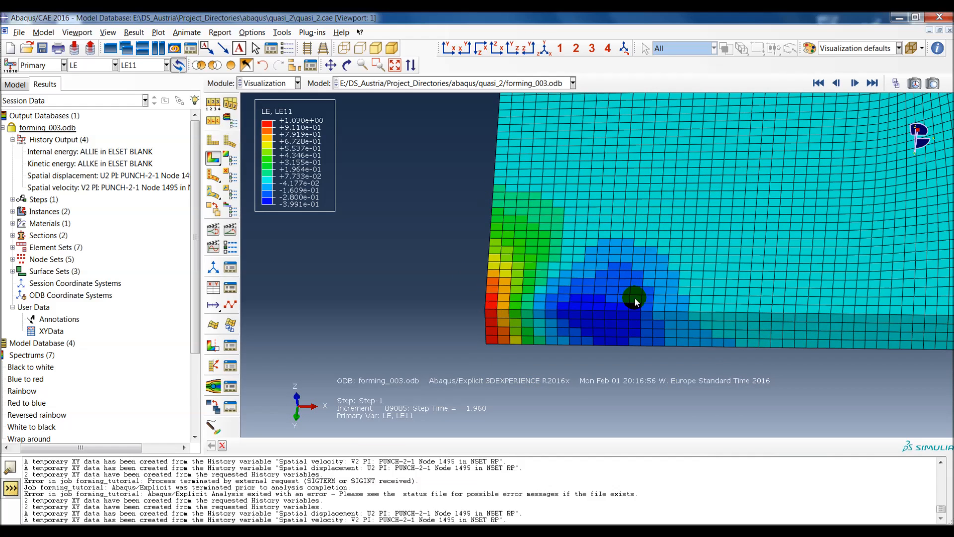
pyautogui.keyDown('ctrl'); pyautogui.keyDown('alt'); pyautogui.moveTo(749, 292); pyautogui.dragTo(729, 301, button='middle'); pyautogui.keyUp('alt'); pyautogui.keyUp('ctrl')
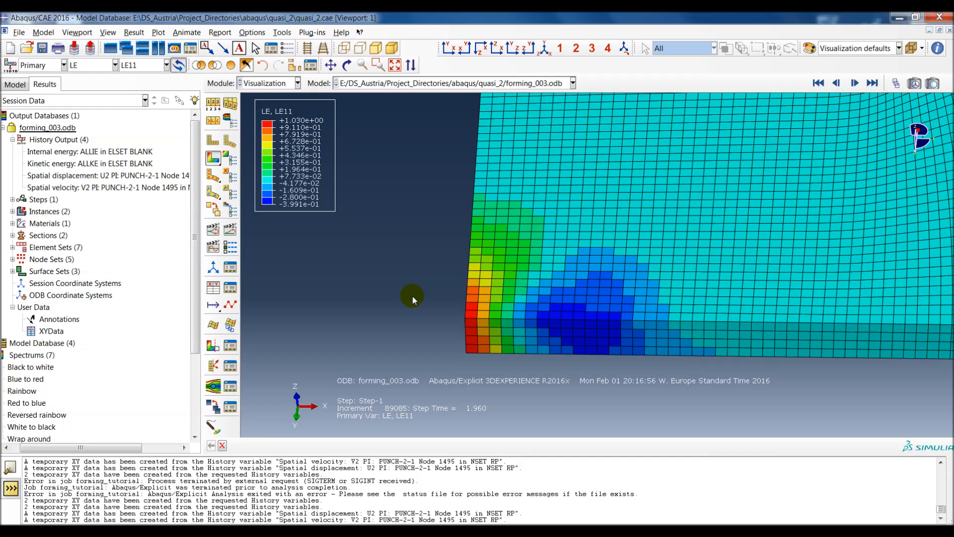
pyautogui.scroll(5, 416, 280)
pyautogui.scroll(1, 453, 274)
pyautogui.keyDown('ctrl'); pyautogui.keyDown('alt'); pyautogui.moveTo(571, 217); pyautogui.dragTo(587, 261, button='middle'); pyautogui.keyUp('alt'); pyautogui.keyUp('ctrl')
pyautogui.keyDown('ctrl'); pyautogui.keyDown('alt'); pyautogui.moveTo(587, 261); pyautogui.dragTo(587, 243); pyautogui.keyUp('alt'); pyautogui.keyUp('ctrl')
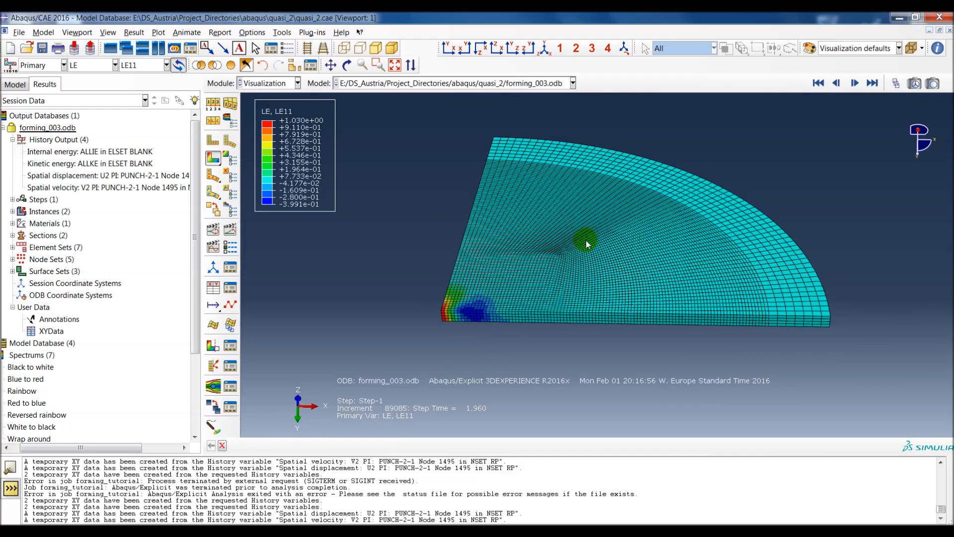